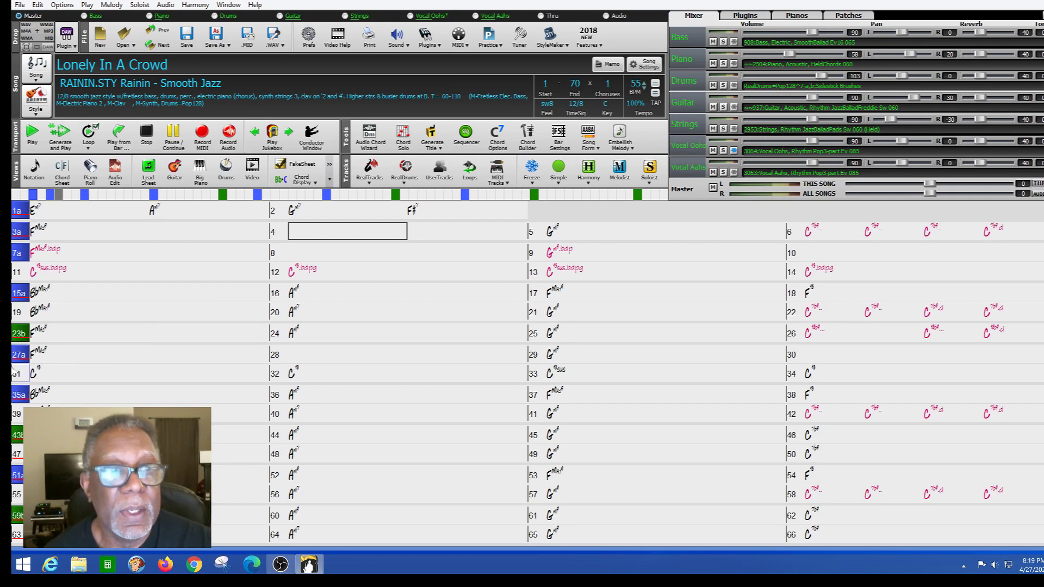
# Play the finished arrangement from bar 1 and stop playback at bar 8.
pyautogui.click(94, 216)
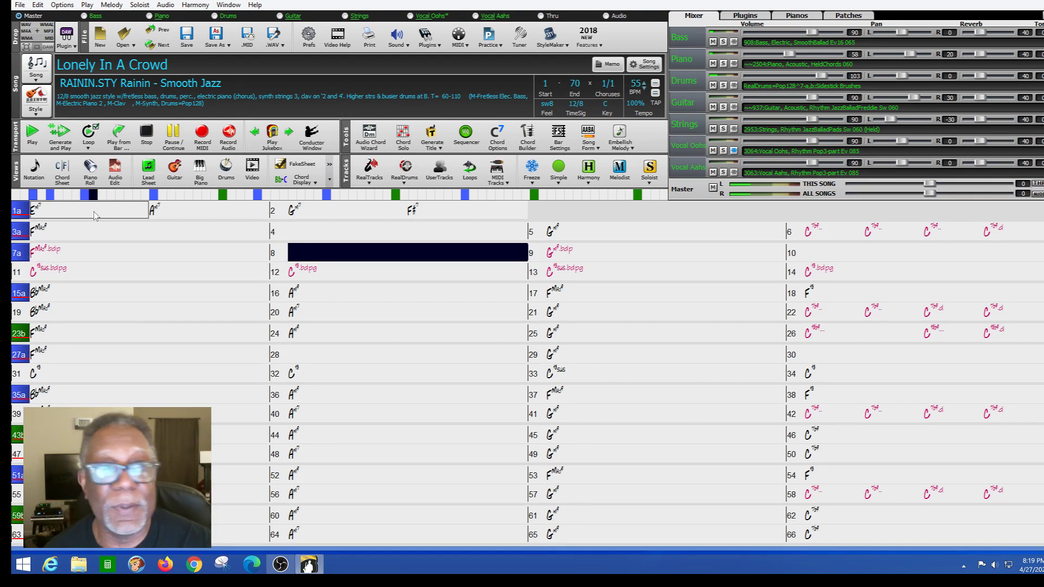
pyautogui.click(156, 141)
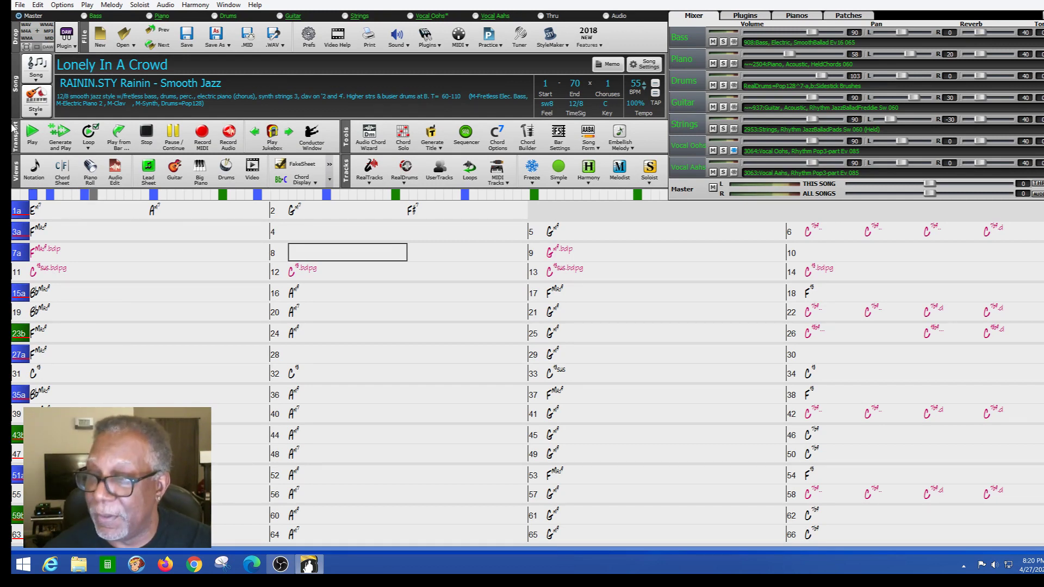
# Open the recent song Lonely In A Crowd Original Tutorial blank slate.SGU and play it from bar 1 through bar 7.
pyautogui.click(19, 5)
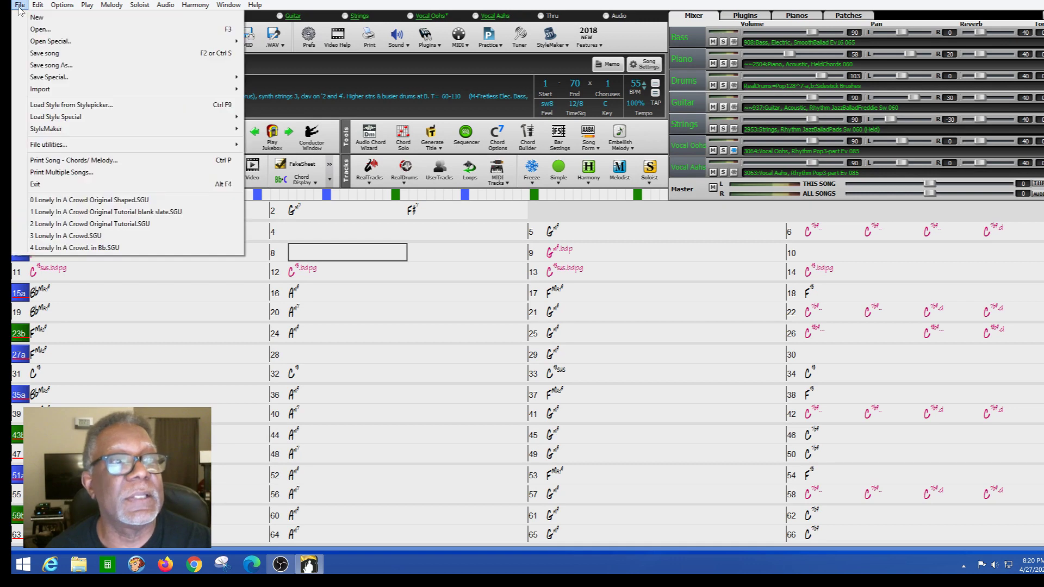
pyautogui.click(112, 211)
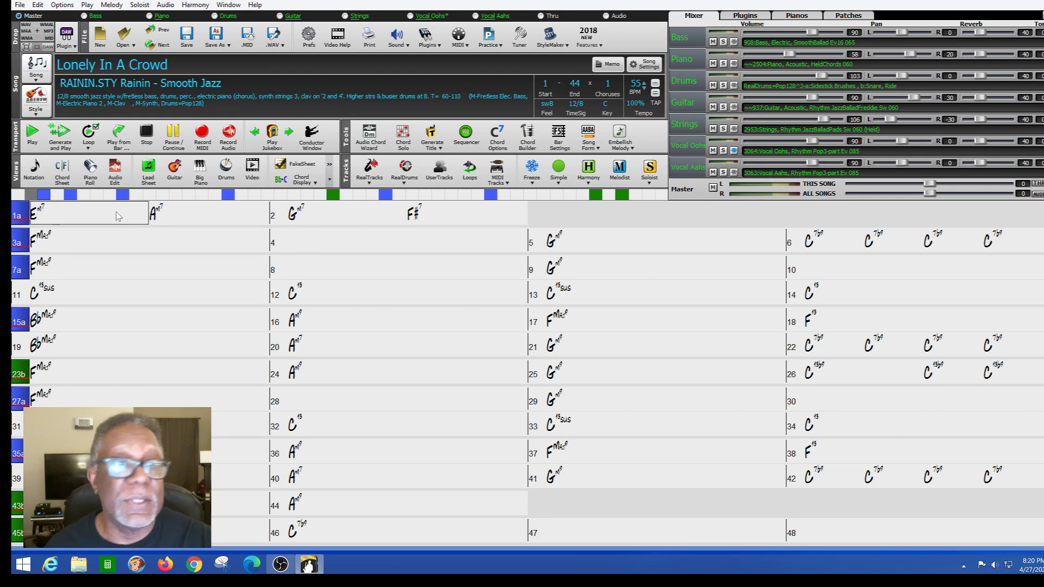
pyautogui.doubleClick(71, 217)
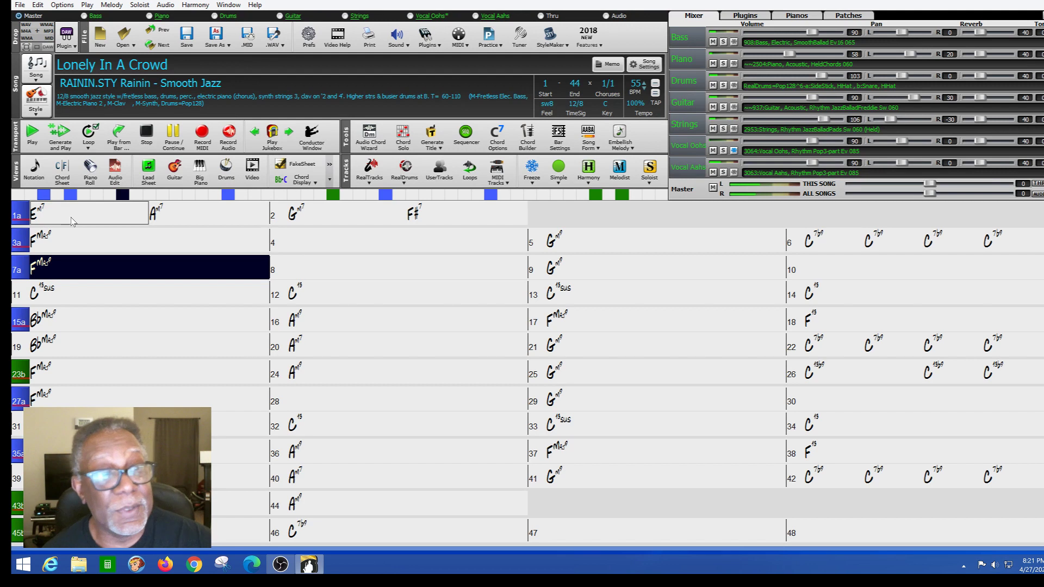
pyautogui.click(137, 140)
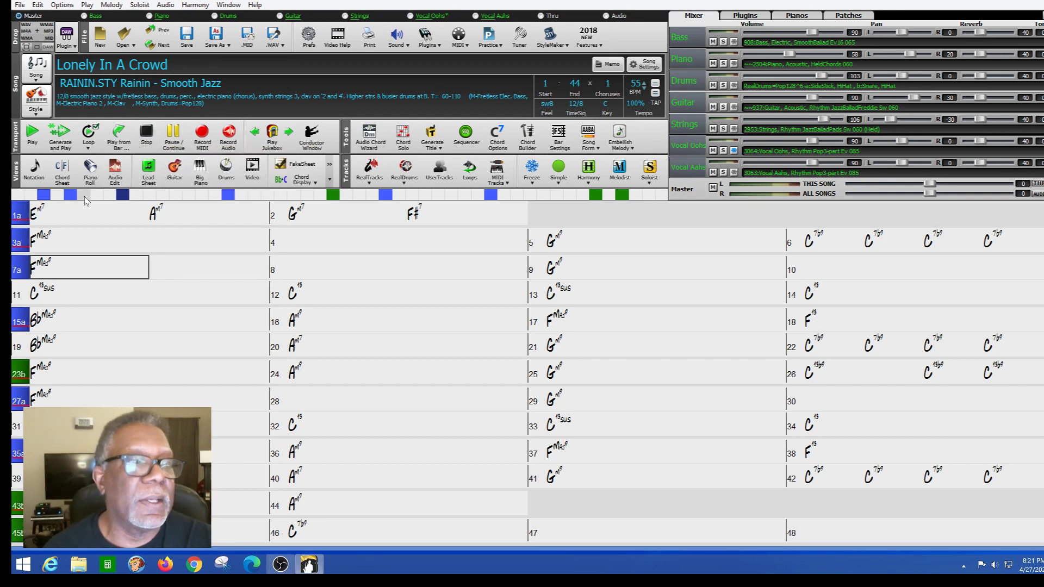
# Mute the Vocal Oohs and Vocal Aahs at bar 1 for all choruses, and regenerate and play the song.
pyautogui.click(69, 212)
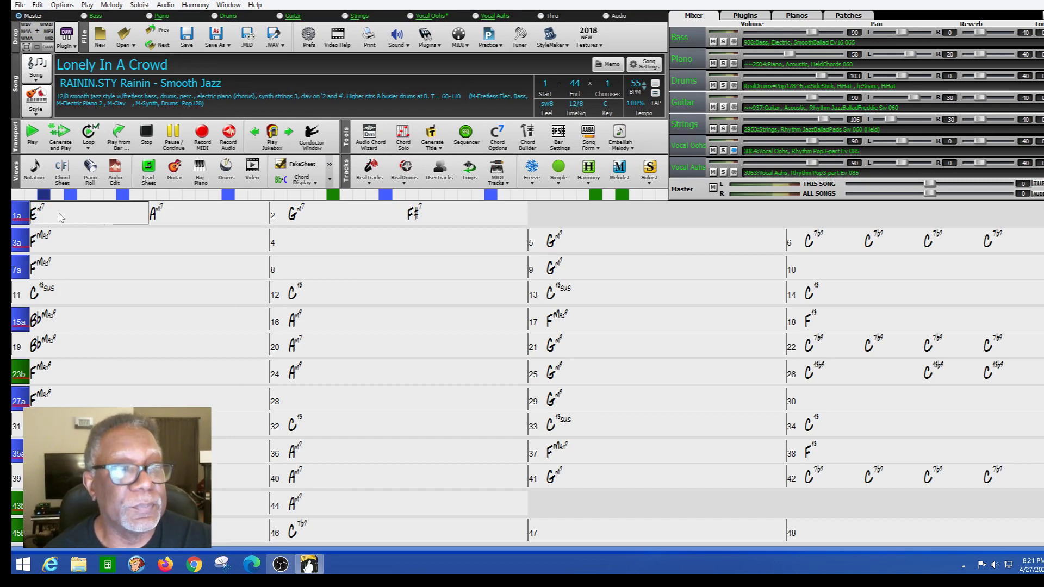
pyautogui.rightClick(57, 224)
pyautogui.click(68, 324)
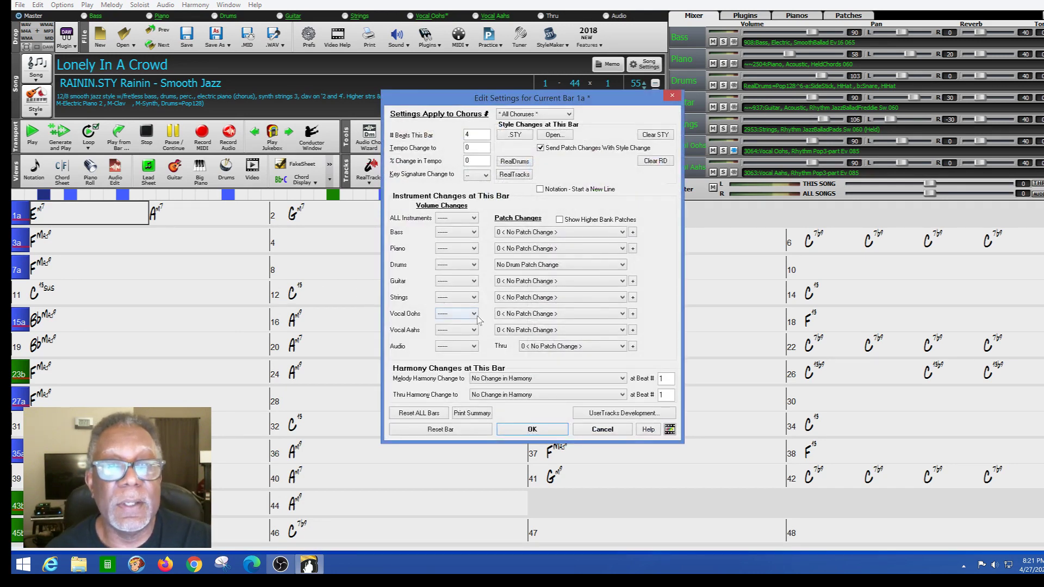
pyautogui.click(475, 315)
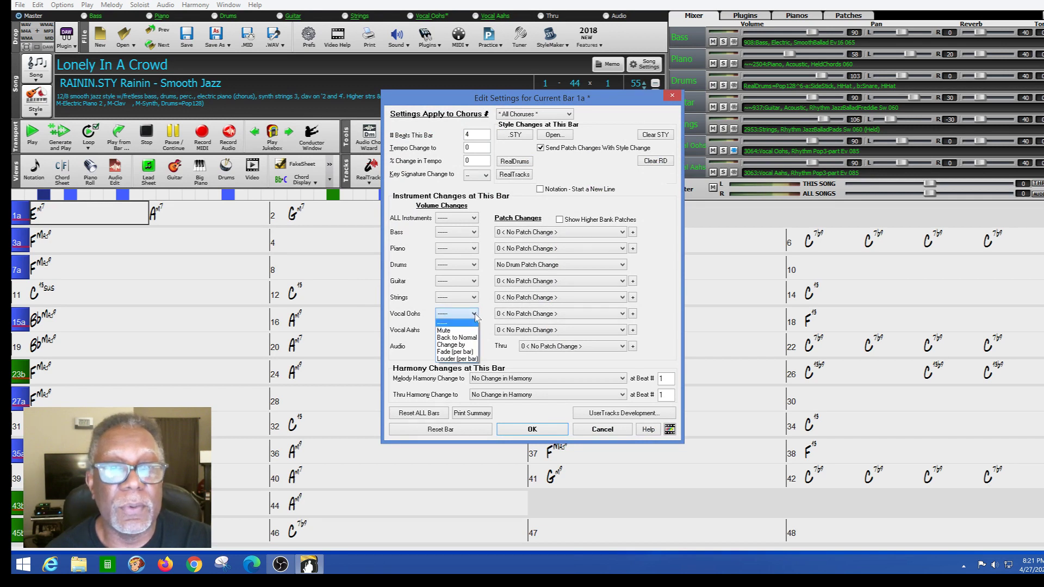
pyautogui.click(461, 330)
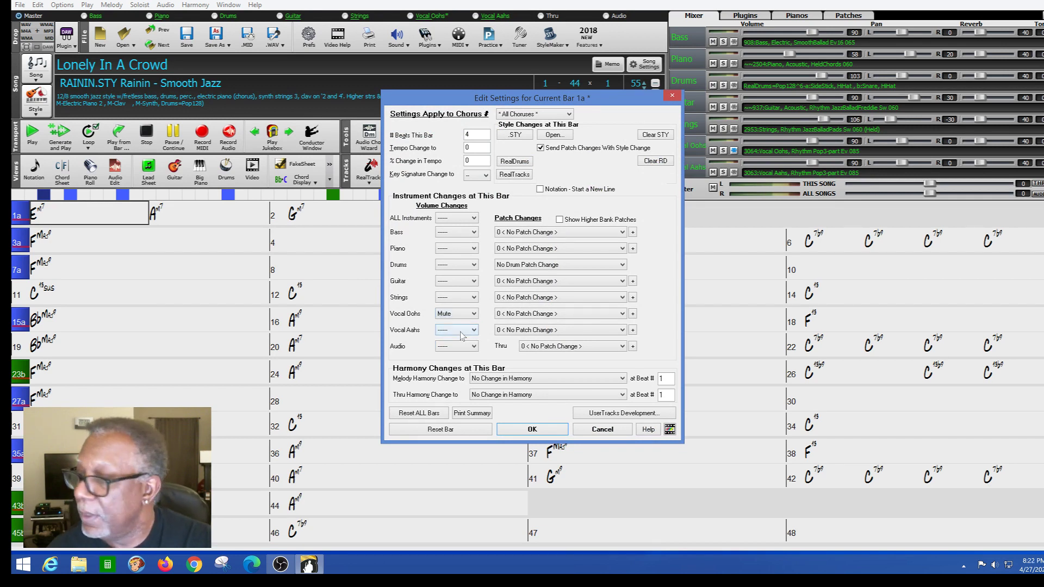
pyautogui.click(473, 330)
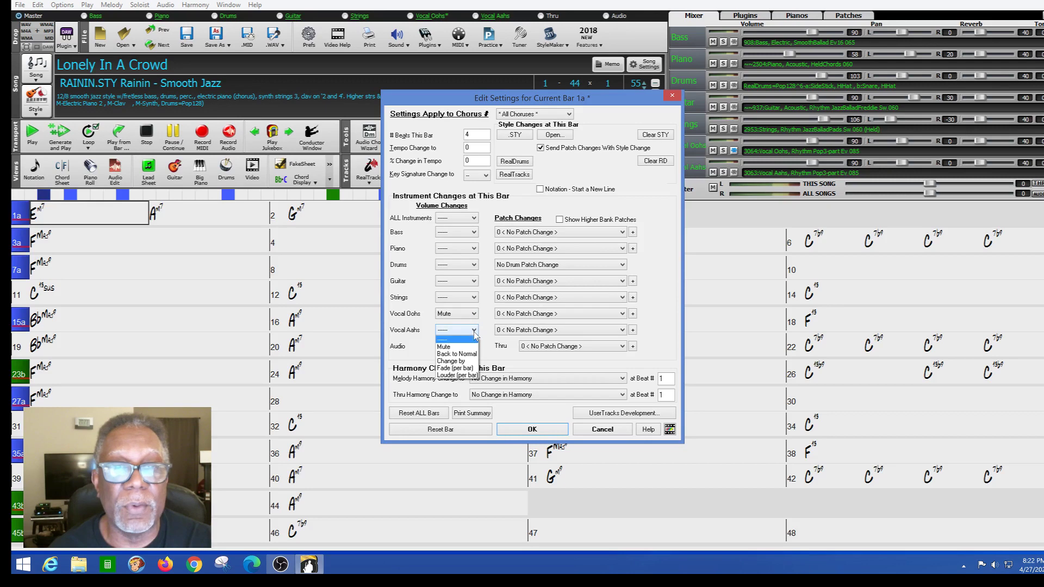
pyautogui.click(463, 347)
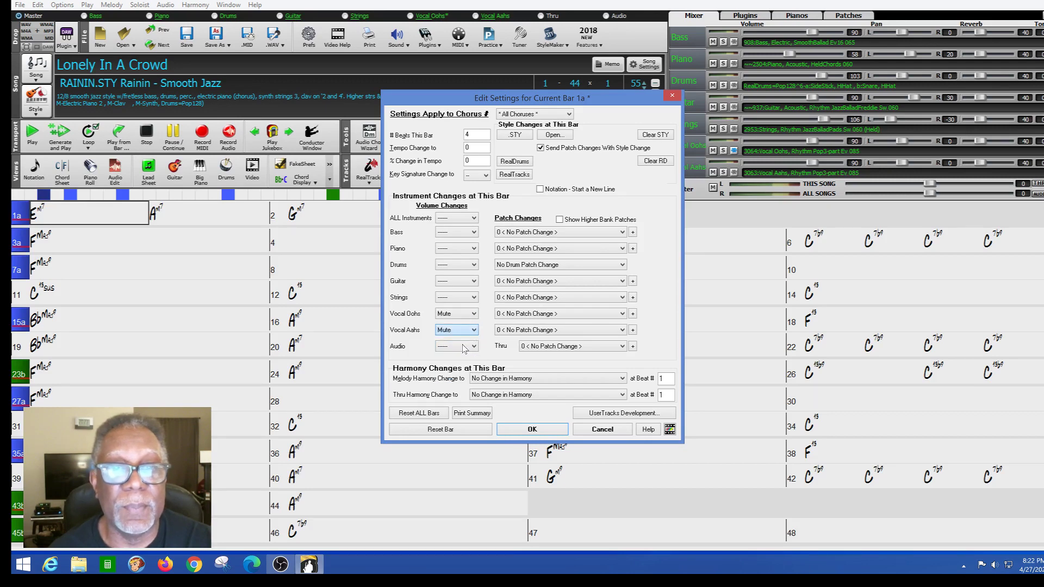
pyautogui.click(532, 429)
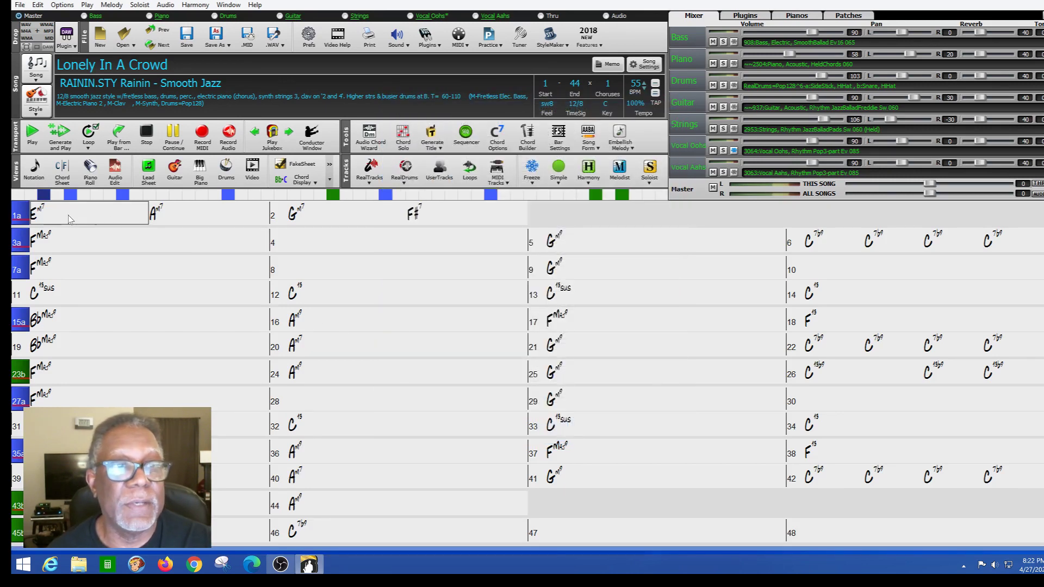
pyautogui.click(61, 136)
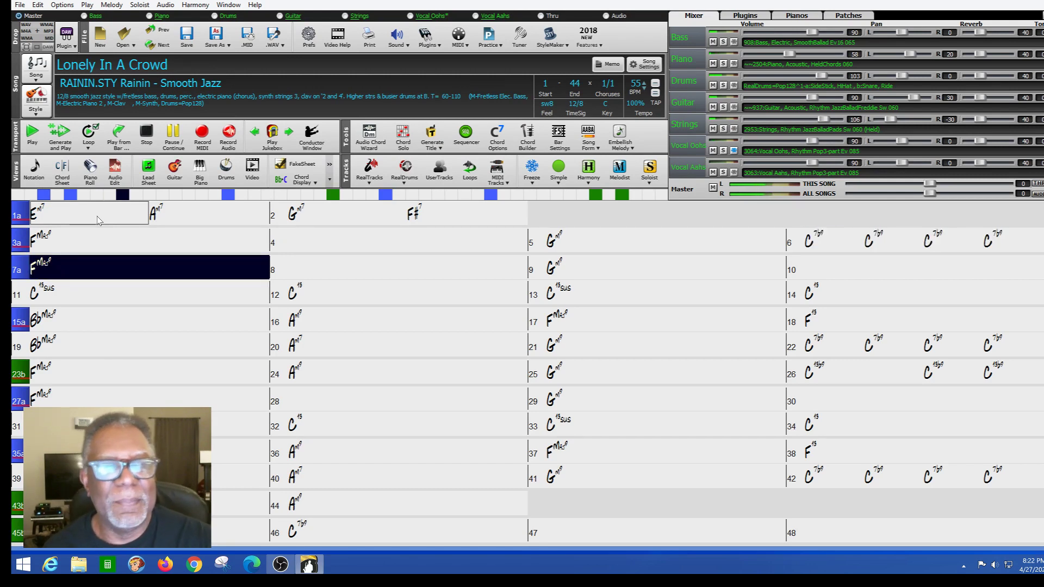
pyautogui.click(146, 133)
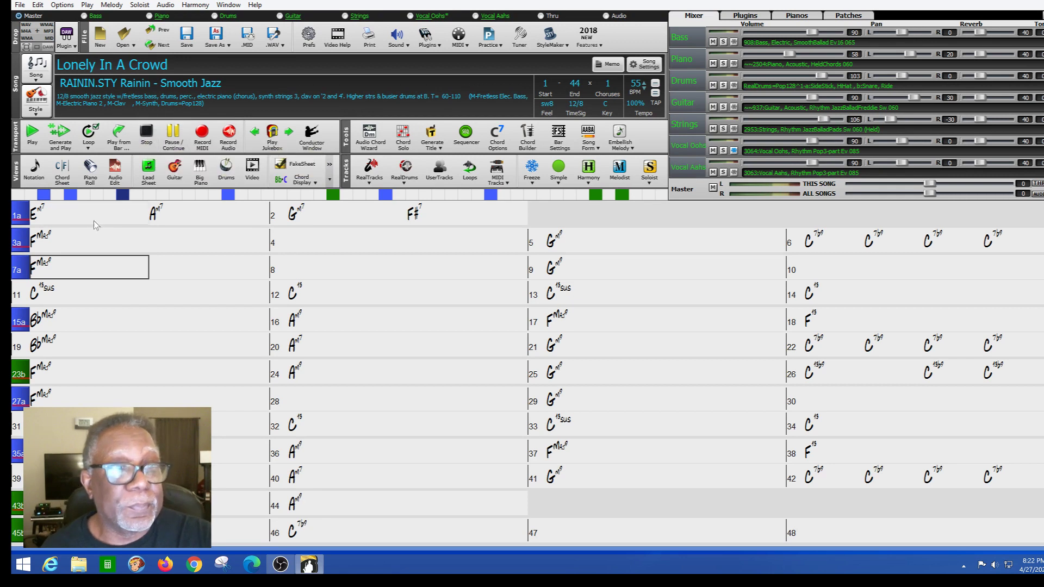
# Check the Vocal Oohs and Vocal Aahs volume changes in the settings of bar 3 without altering them.
pyautogui.click(77, 240)
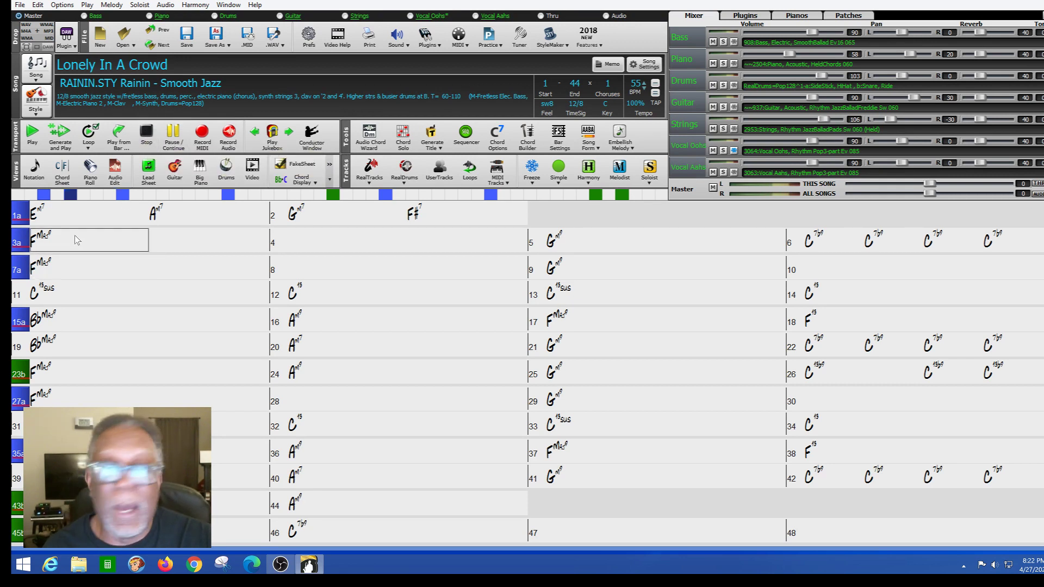
pyautogui.rightClick(77, 240)
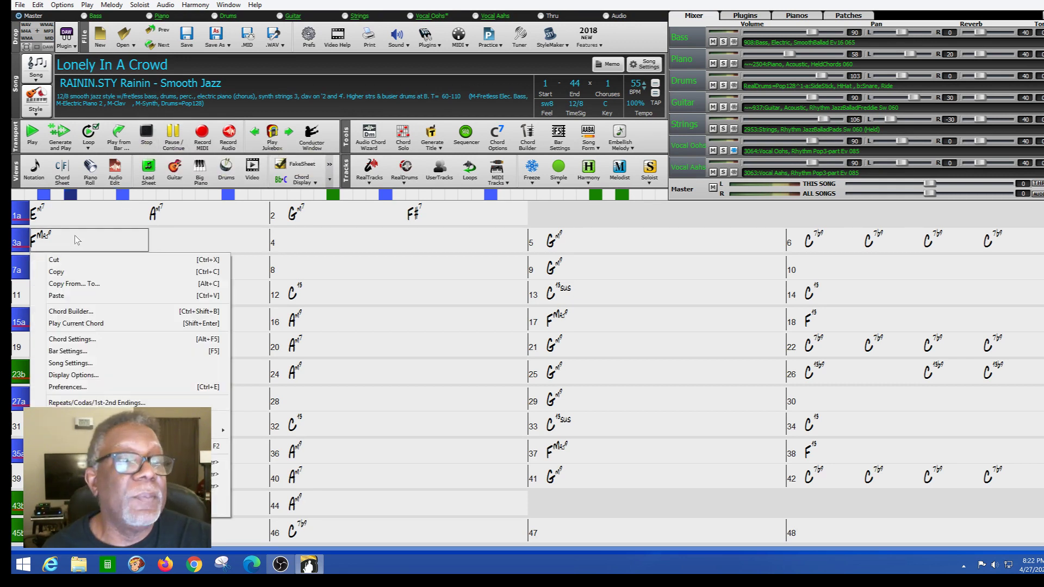
pyautogui.click(78, 351)
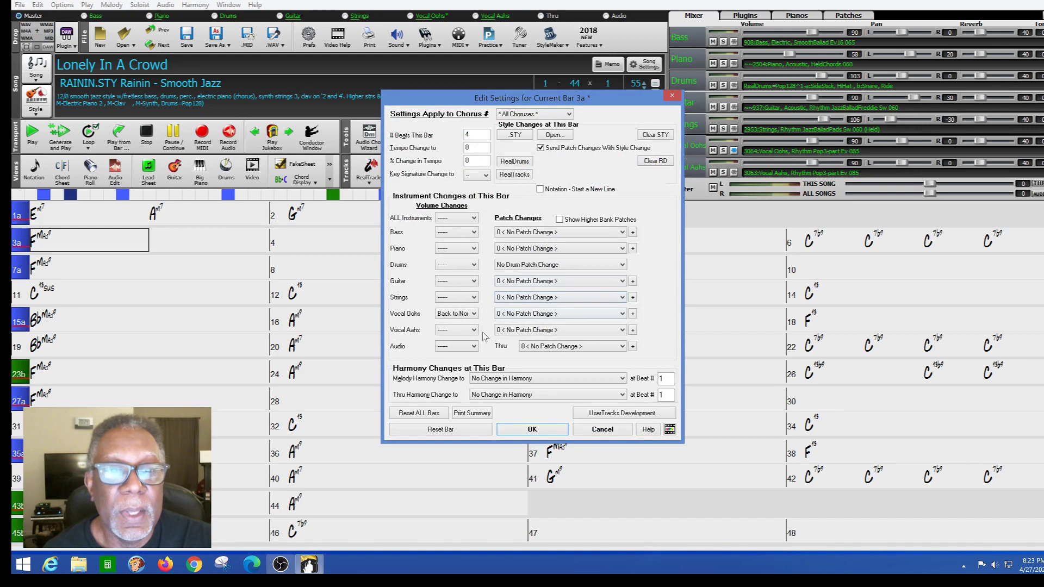
pyautogui.click(475, 314)
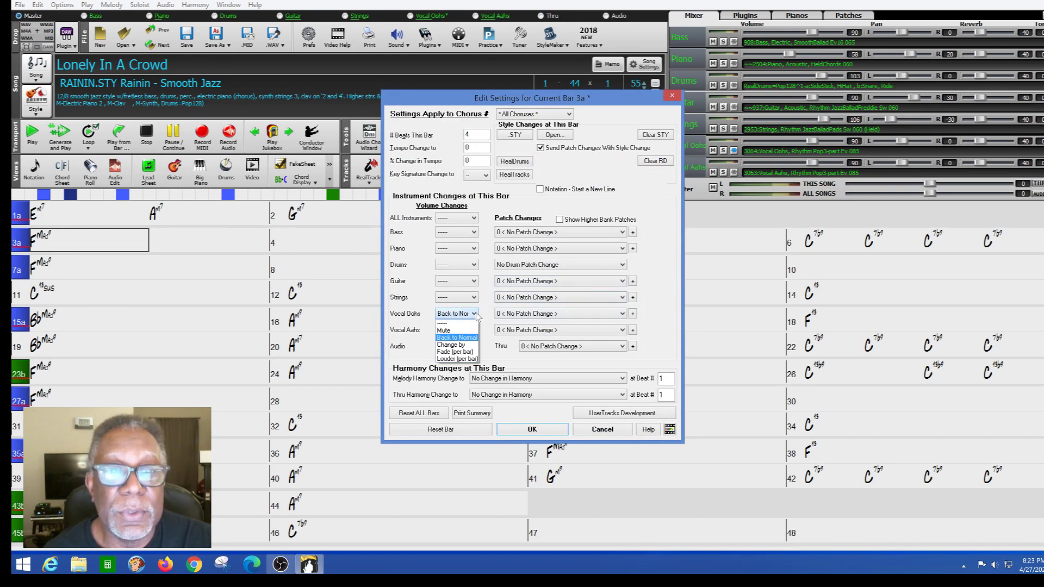
pyautogui.click(475, 314)
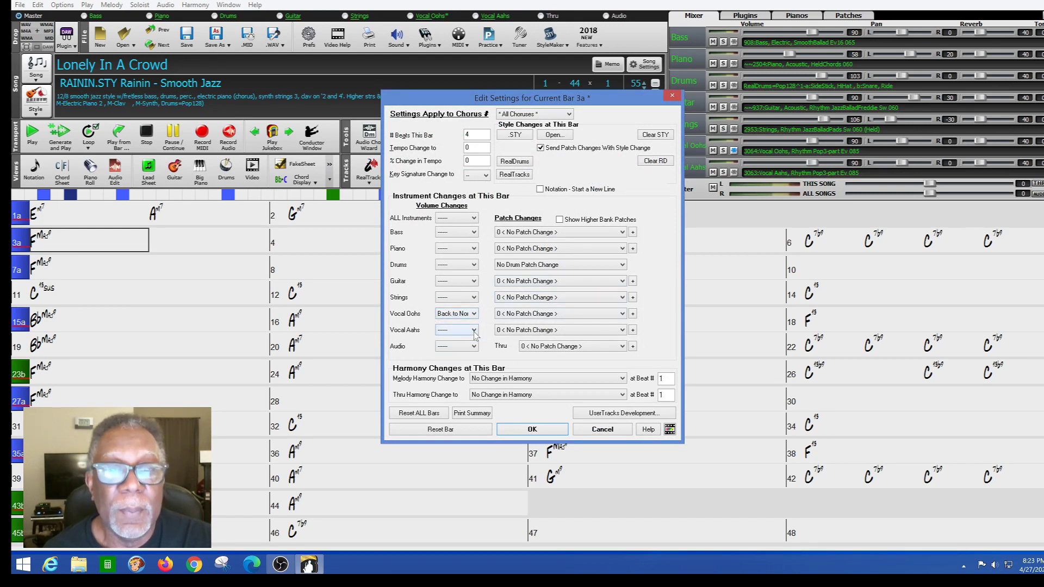
pyautogui.click(596, 430)
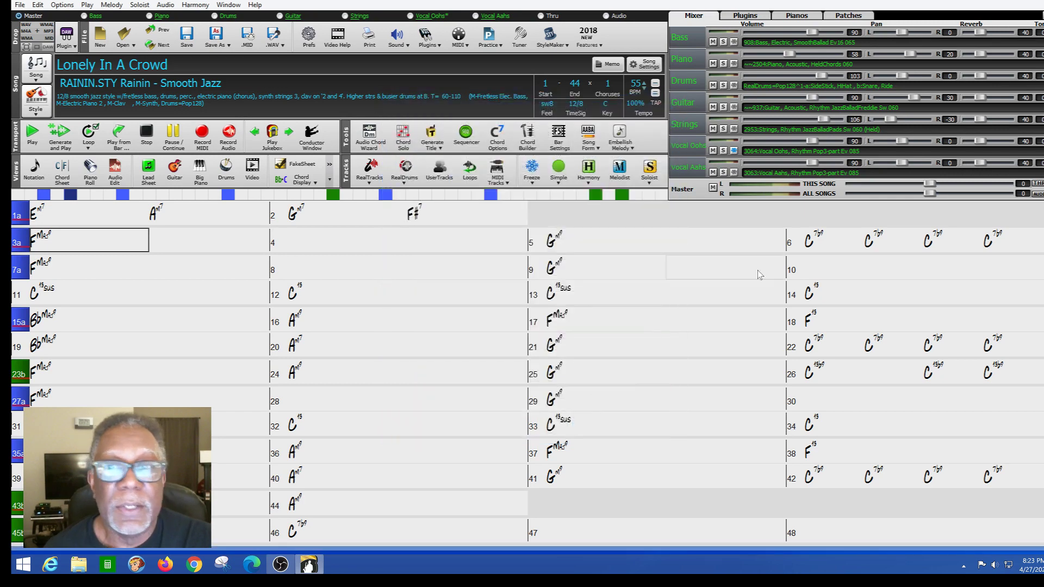
# Play the song from bar 6 through bar 9 to hear the passage around bar 7.
pyautogui.moveTo(427, 215); pyautogui.dragTo(425, 217)
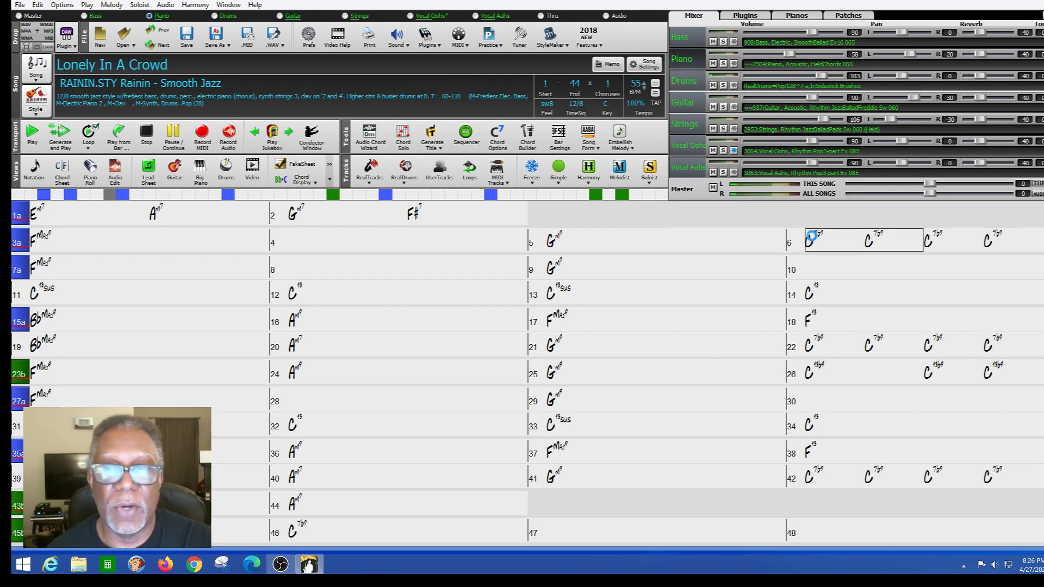
pyautogui.click(812, 241)
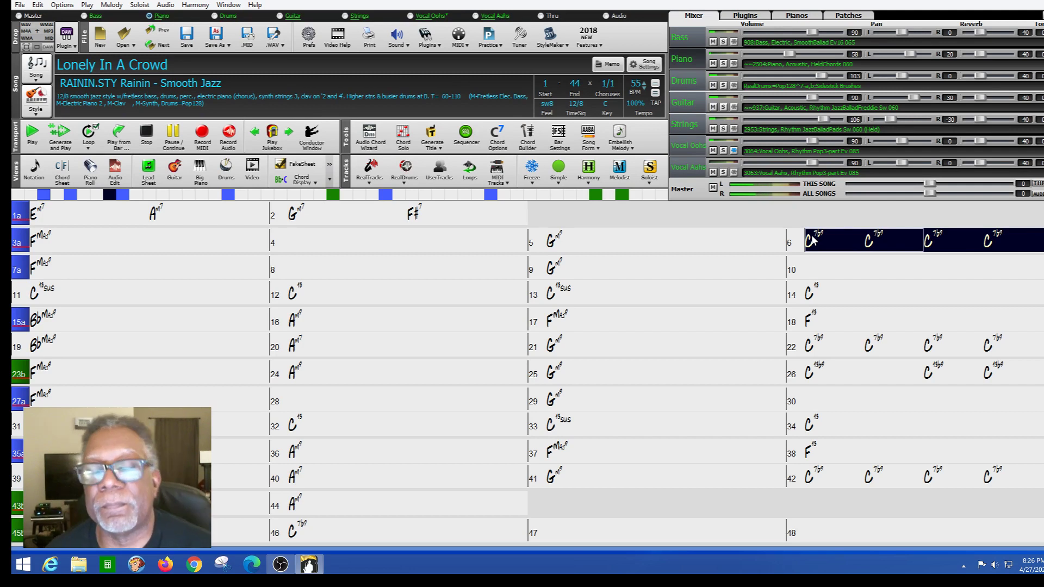
pyautogui.press('Right')
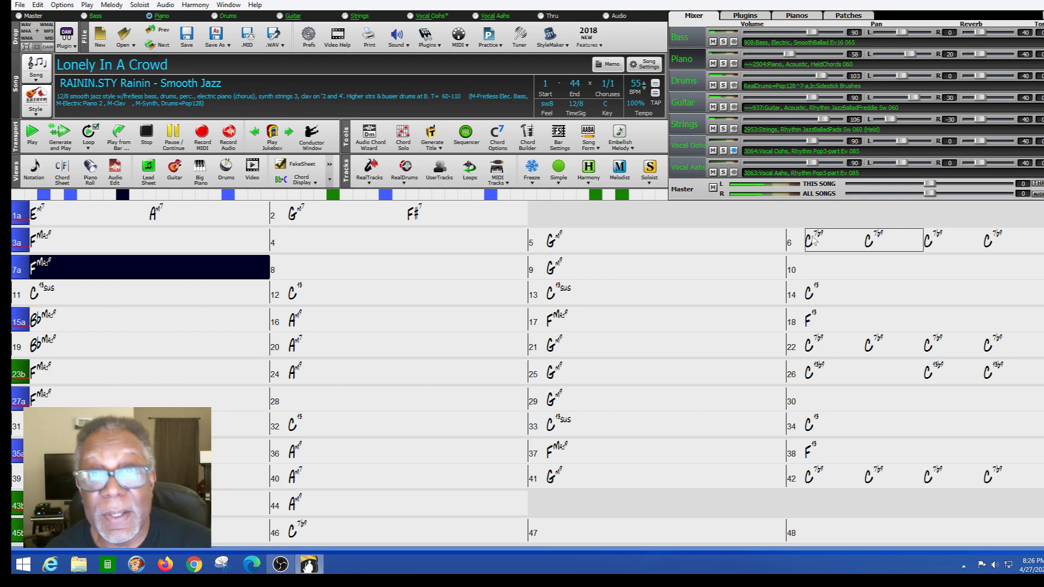
pyautogui.press('Right')
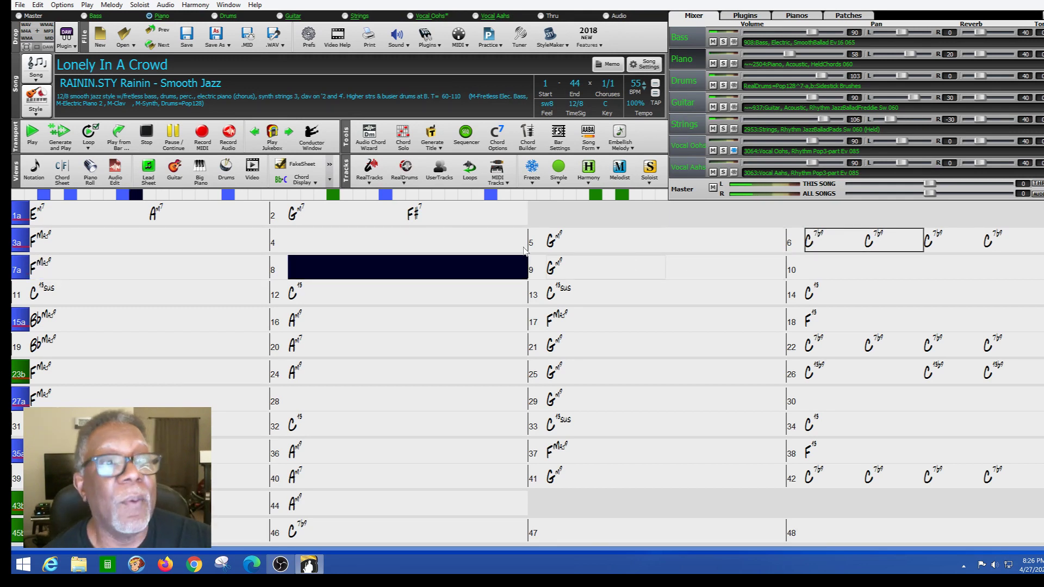
pyautogui.click(146, 135)
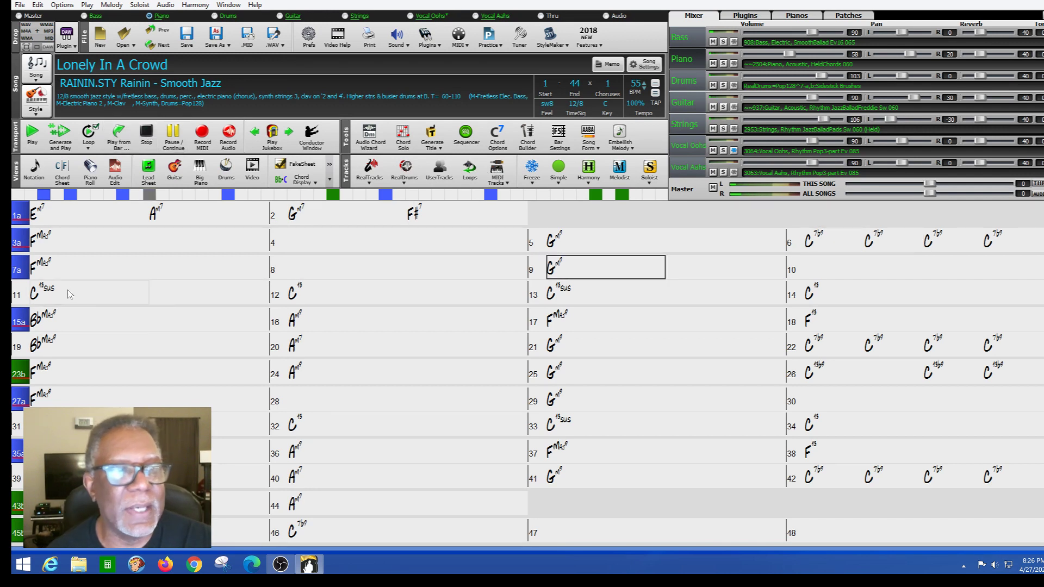
# Give the FMaj9 chord in bar 7 a Rest only for all instruments except bass, drums and piano.
pyautogui.click(64, 271)
pyautogui.rightClick(65, 272)
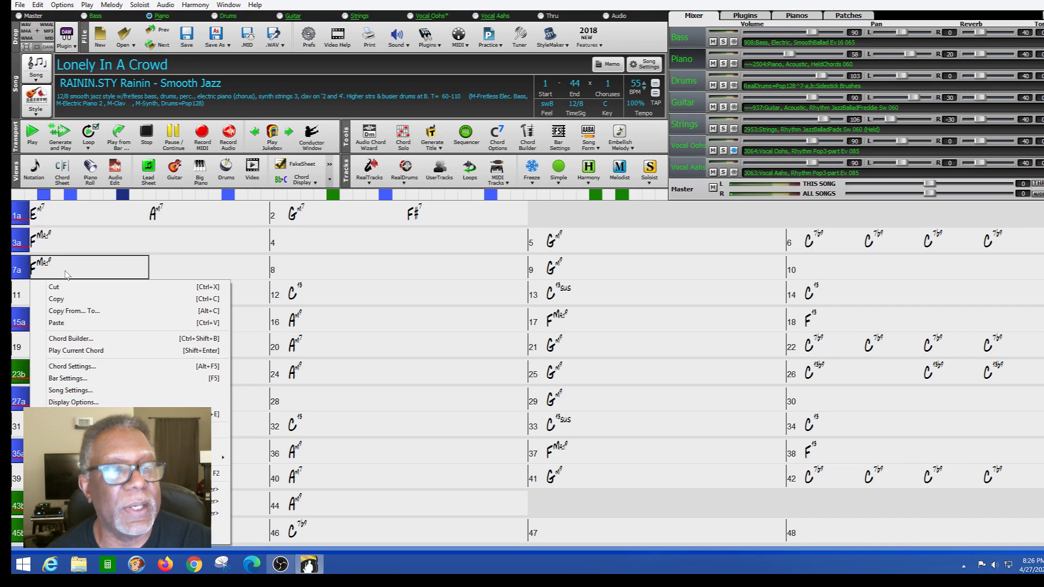
pyautogui.click(70, 366)
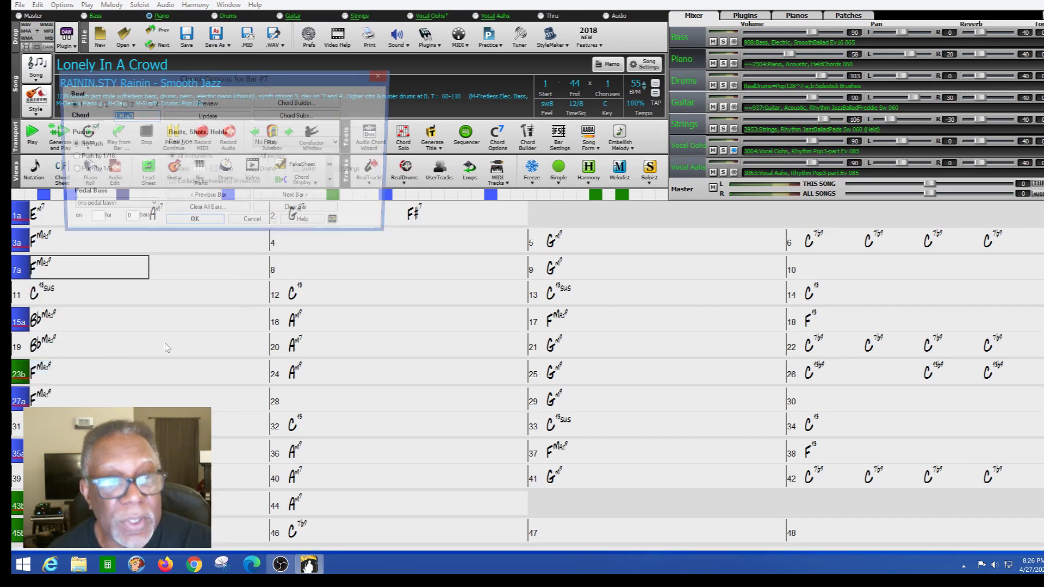
pyautogui.click(341, 144)
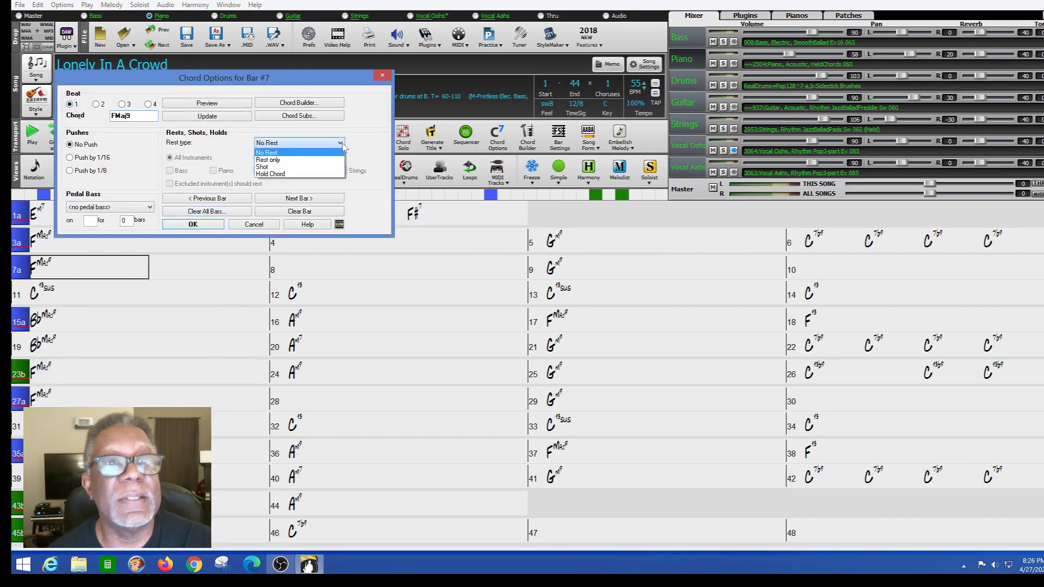
pyautogui.click(299, 162)
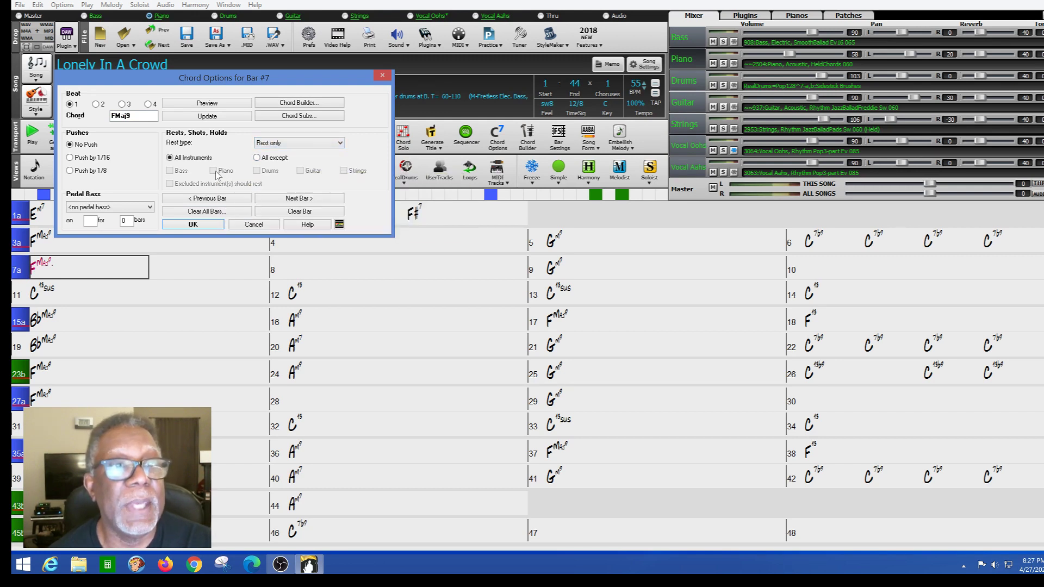
pyautogui.click(258, 159)
pyautogui.click(257, 170)
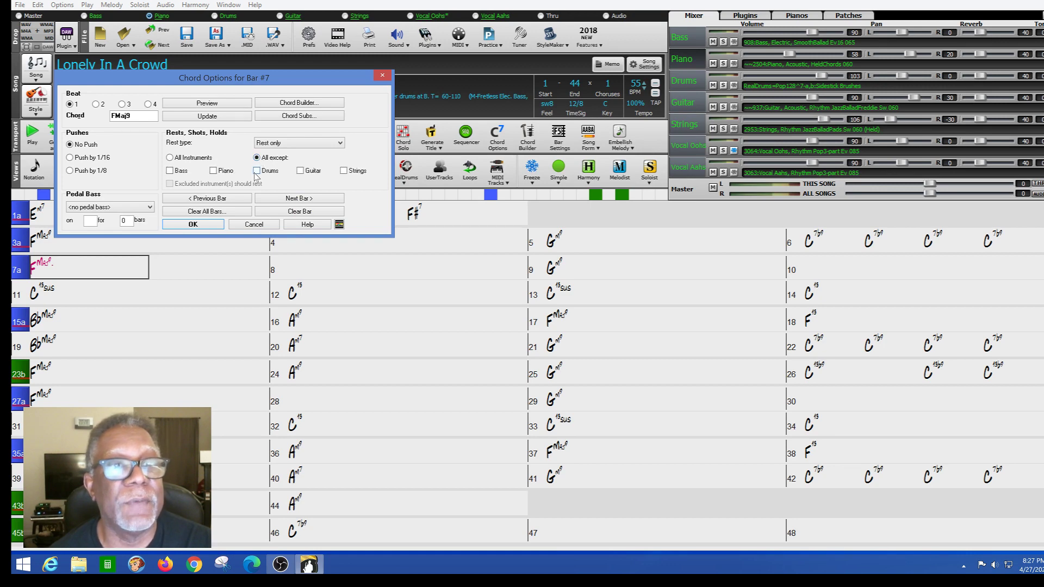
pyautogui.click(213, 171)
pyautogui.click(169, 171)
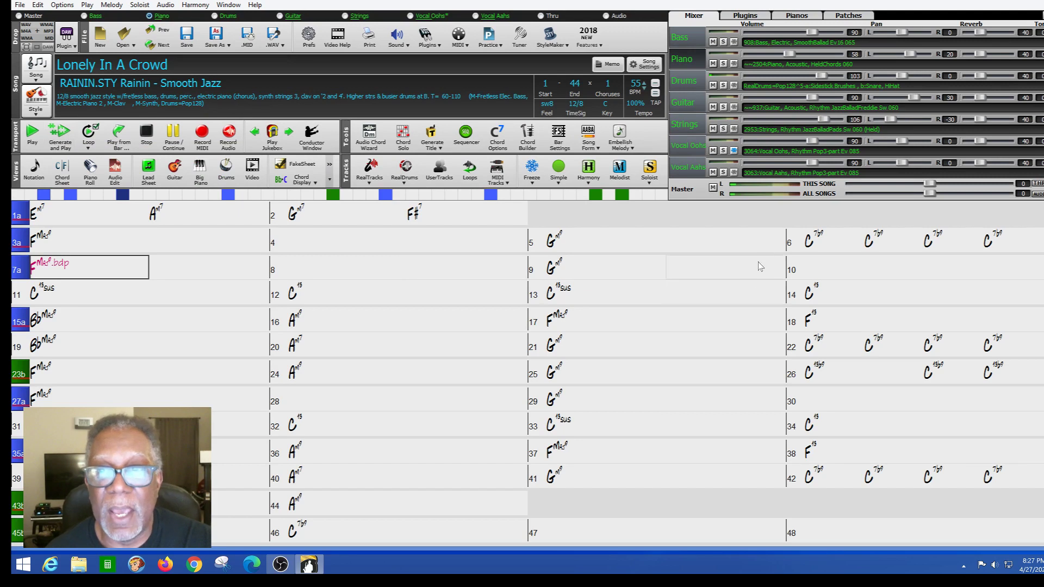
# Play the song from bar 5 and stop at bar 9 to hear the rest in bar 7.
pyautogui.click(763, 245)
pyautogui.doubleClick(763, 244)
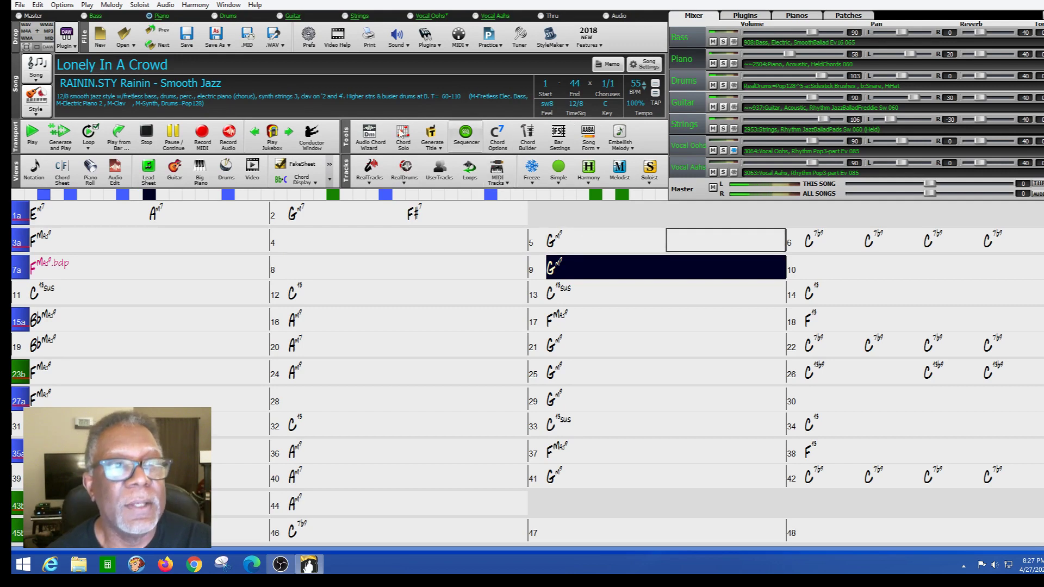
pyautogui.click(147, 133)
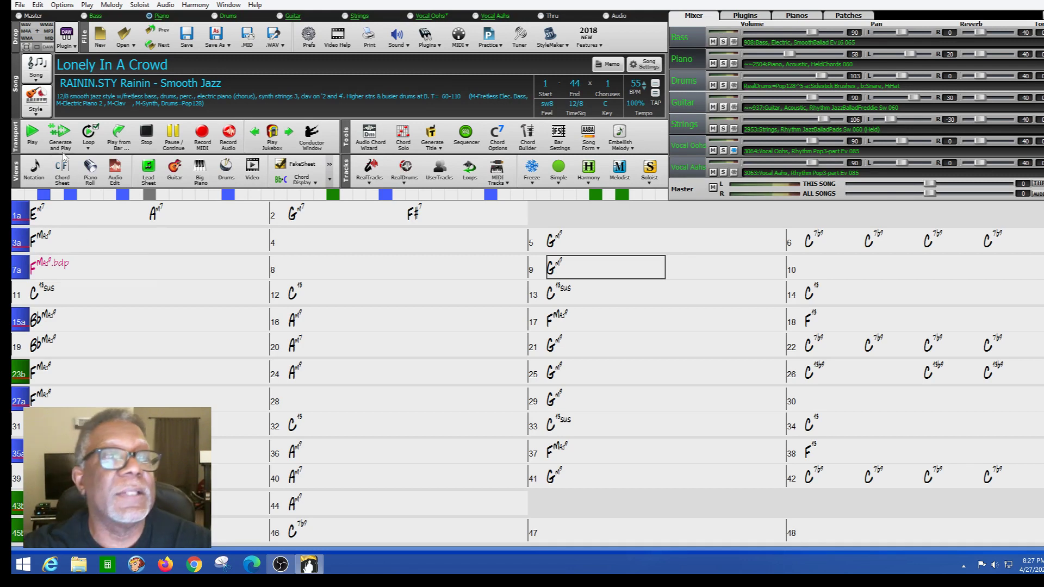
# Check the Piano track's settings, including the simple arrangement option, without altering them.
pyautogui.rightClick(162, 17)
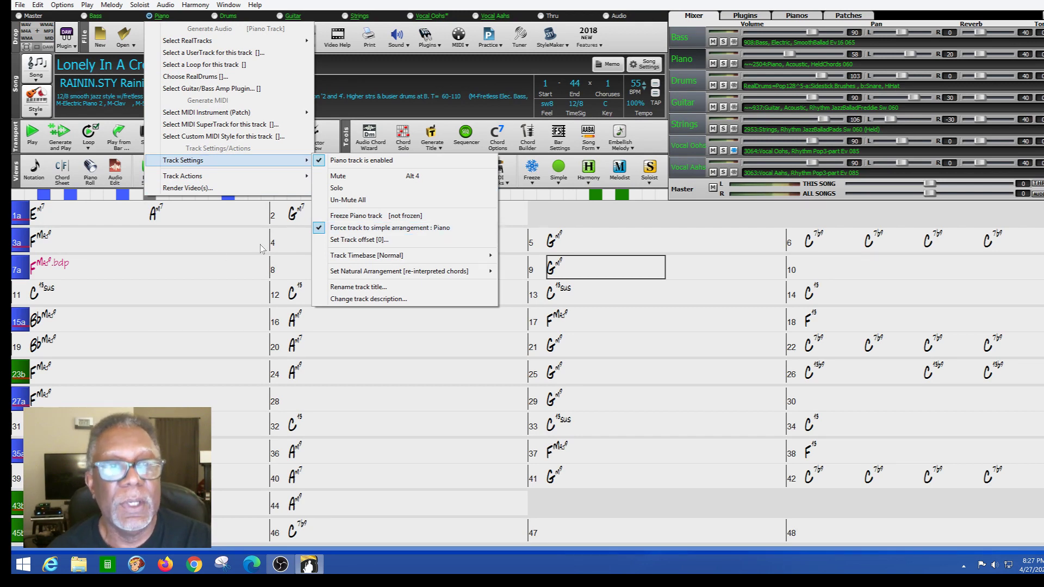
pyautogui.click(76, 265)
pyautogui.click(76, 267)
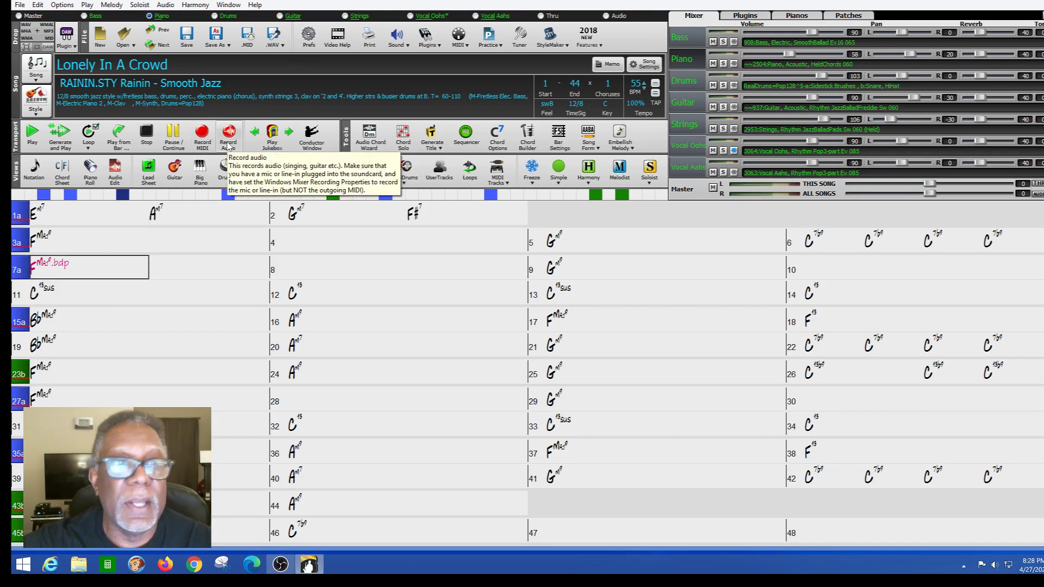
pyautogui.click(162, 19)
pyautogui.moveTo(237, 162)
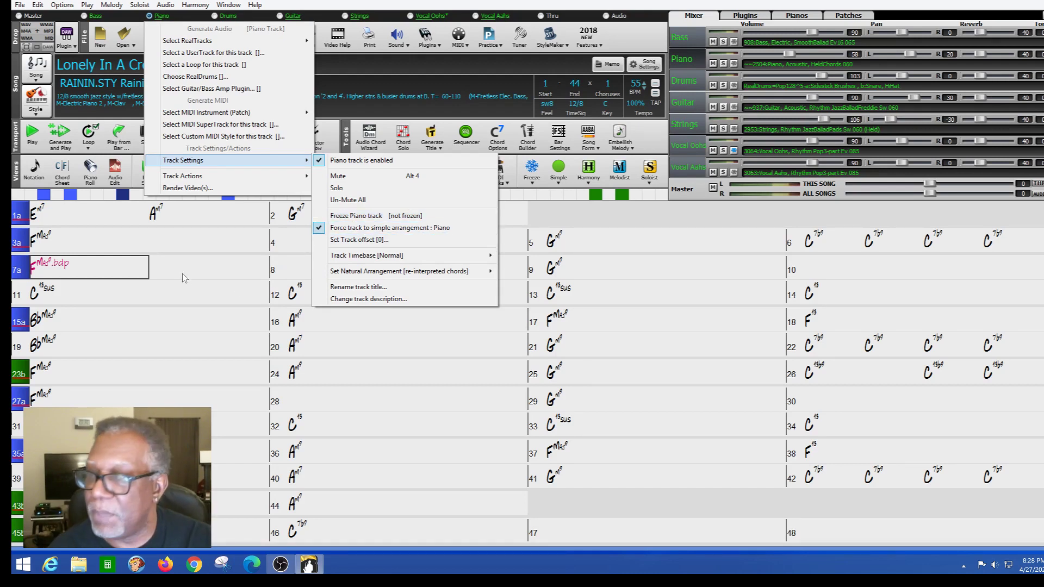
# Play the song from bar 7 and stop at bar 8 to hear the rest passage.
pyautogui.click(125, 268)
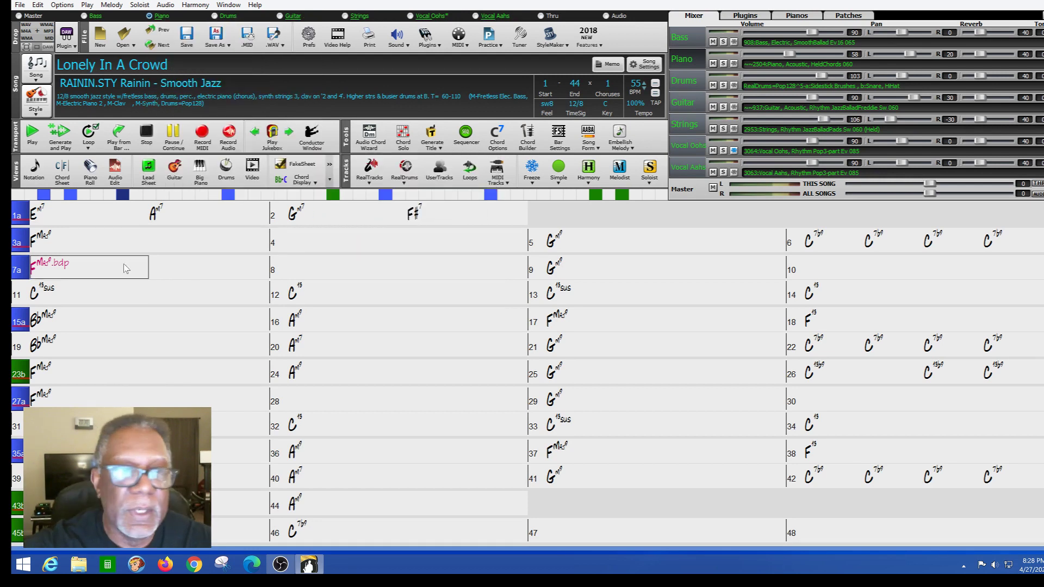
pyautogui.click(123, 263)
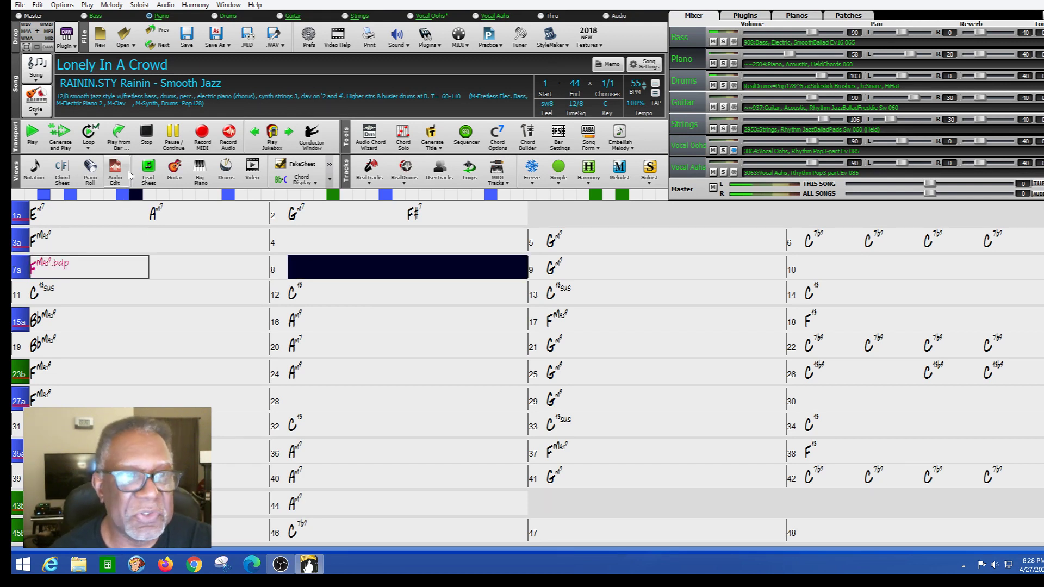
pyautogui.click(150, 135)
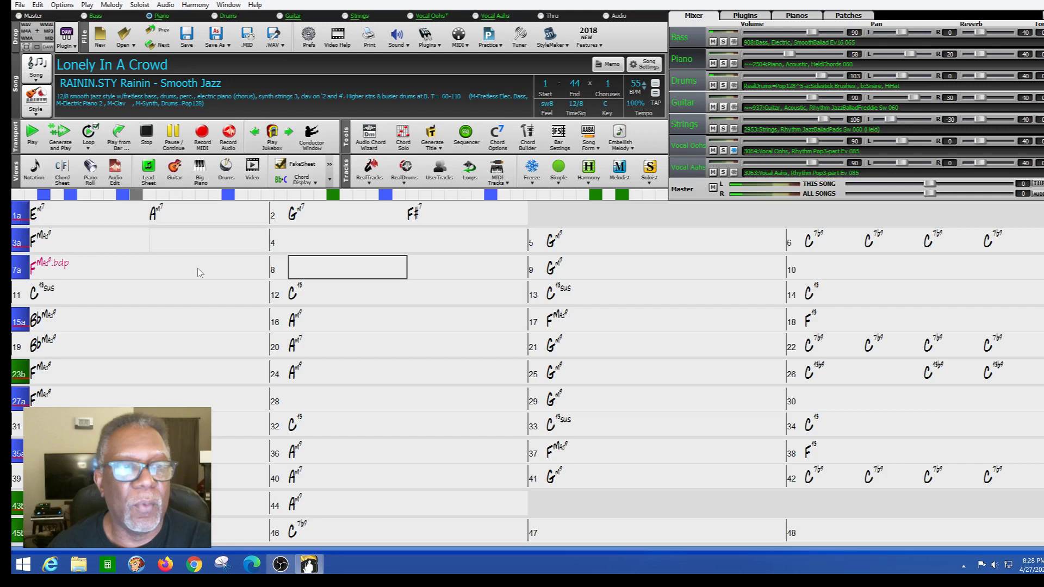
pyautogui.click(81, 329)
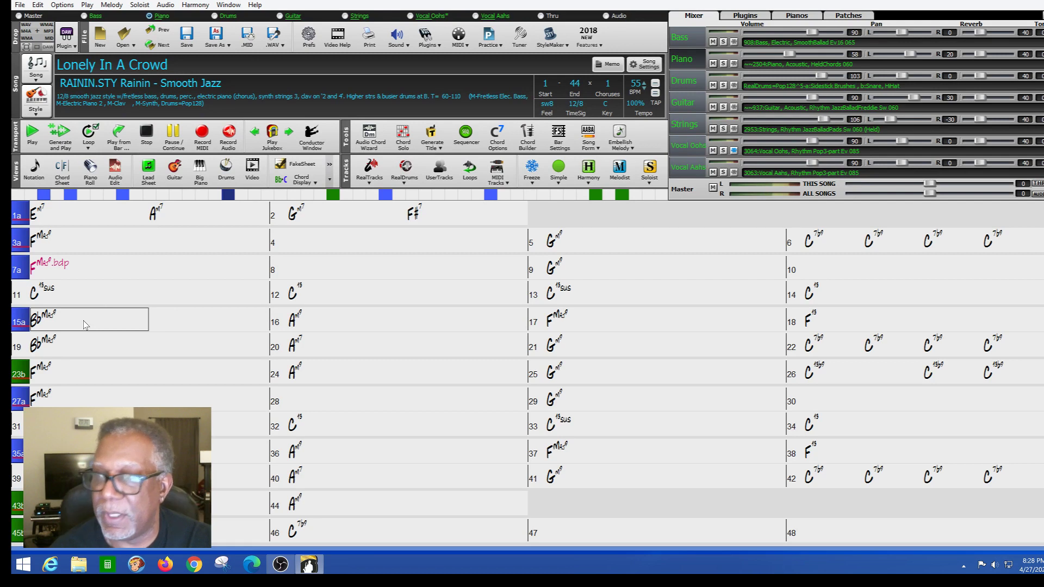
pyautogui.rightClick(86, 325)
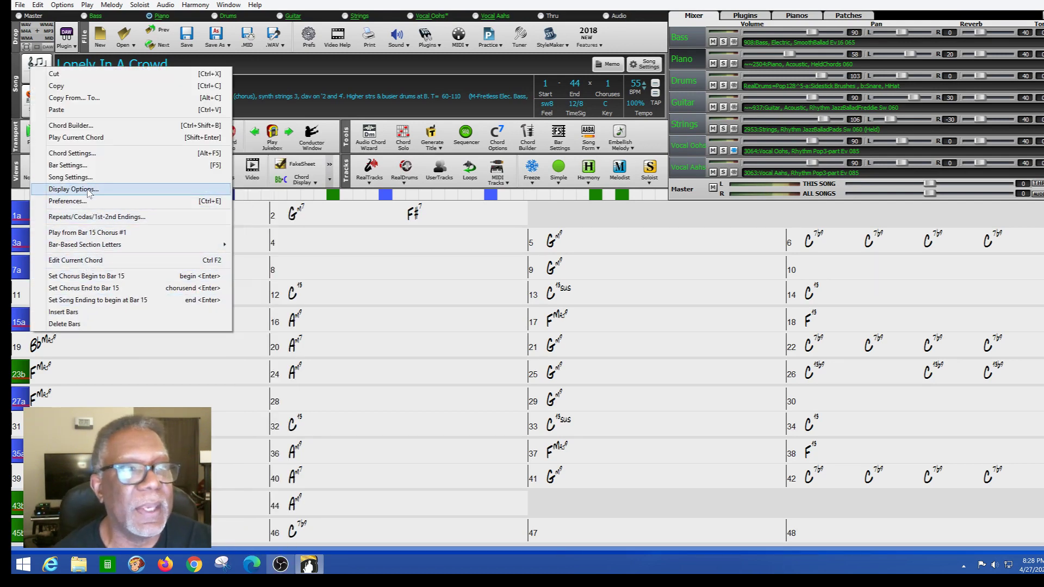
pyautogui.click(73, 153)
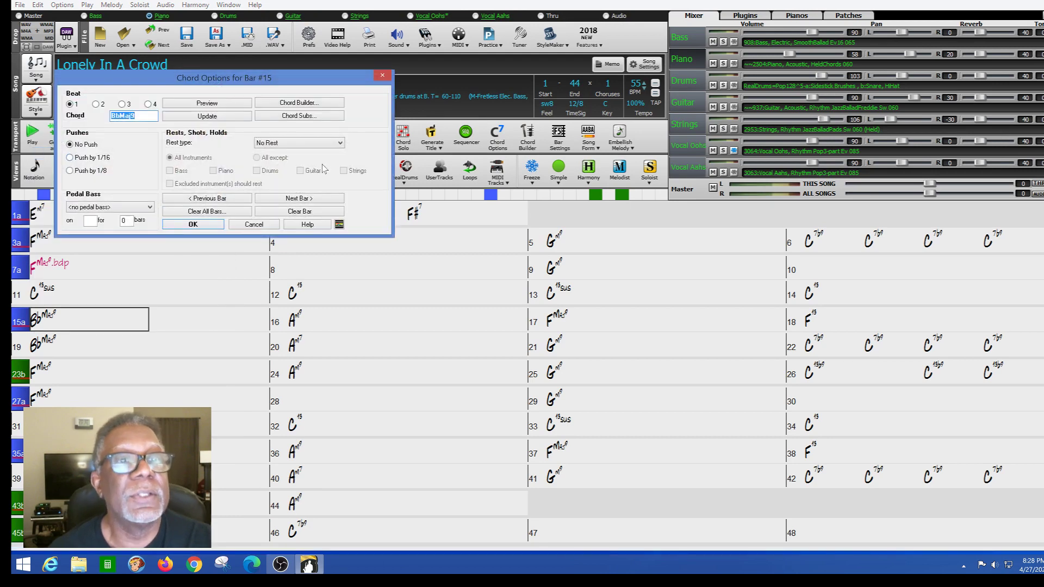
pyautogui.click(341, 143)
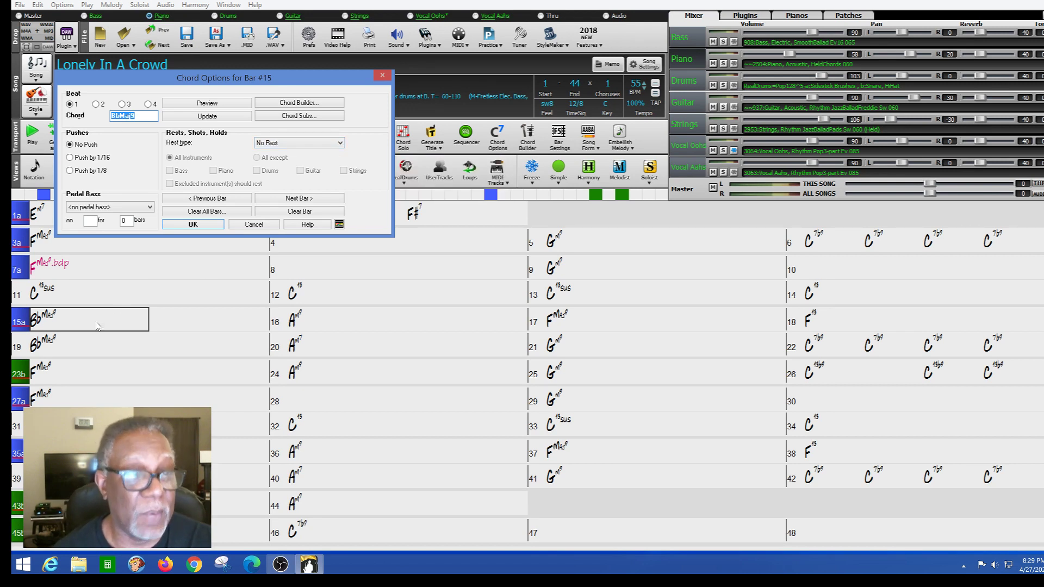
pyautogui.click(253, 225)
# Set the Vocal Oohs volume change at bar 15 to Back to Normal.
pyautogui.rightClick(115, 333)
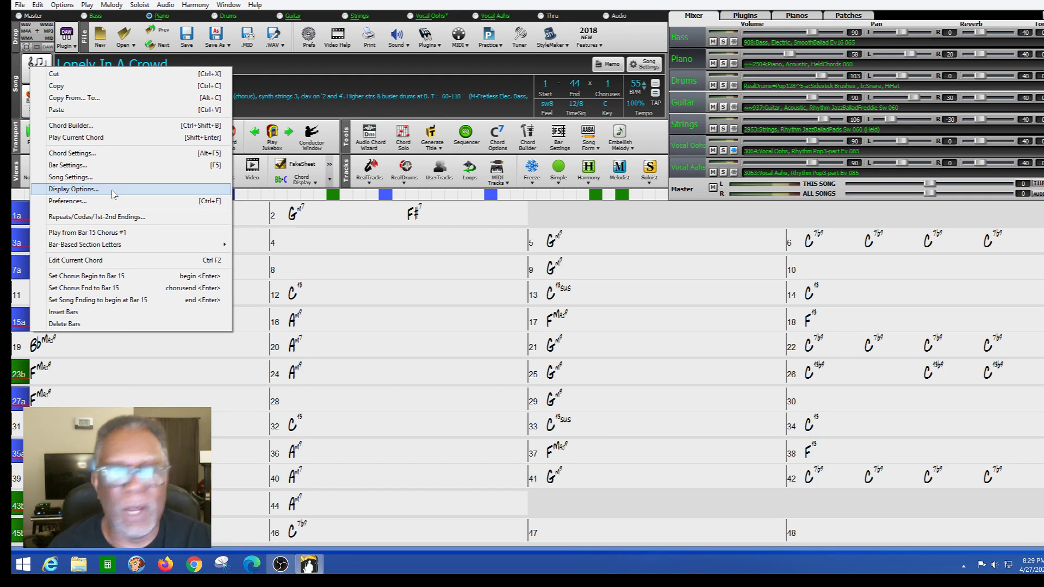
pyautogui.click(96, 165)
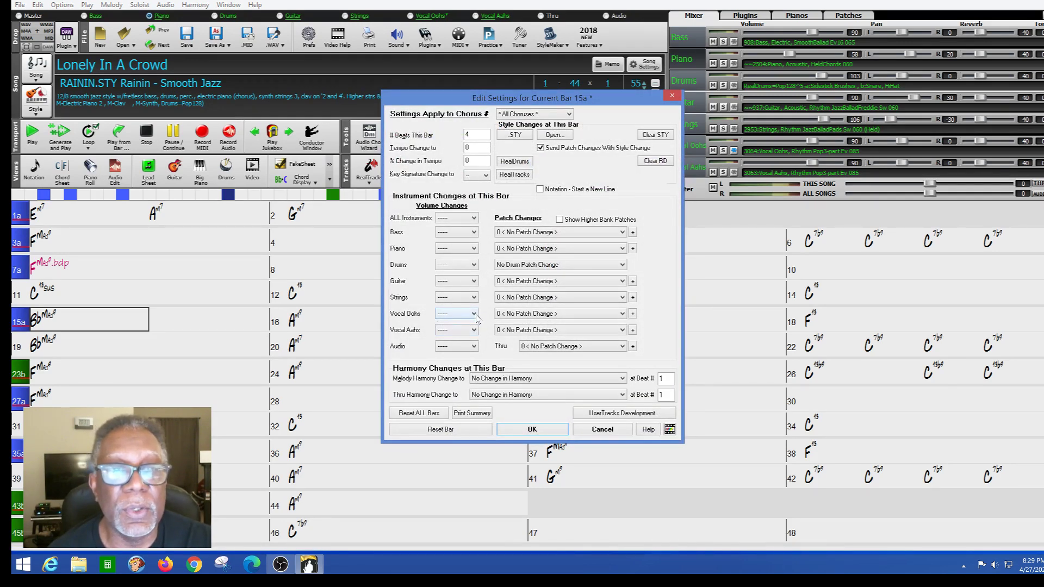
pyautogui.click(475, 315)
pyautogui.click(469, 338)
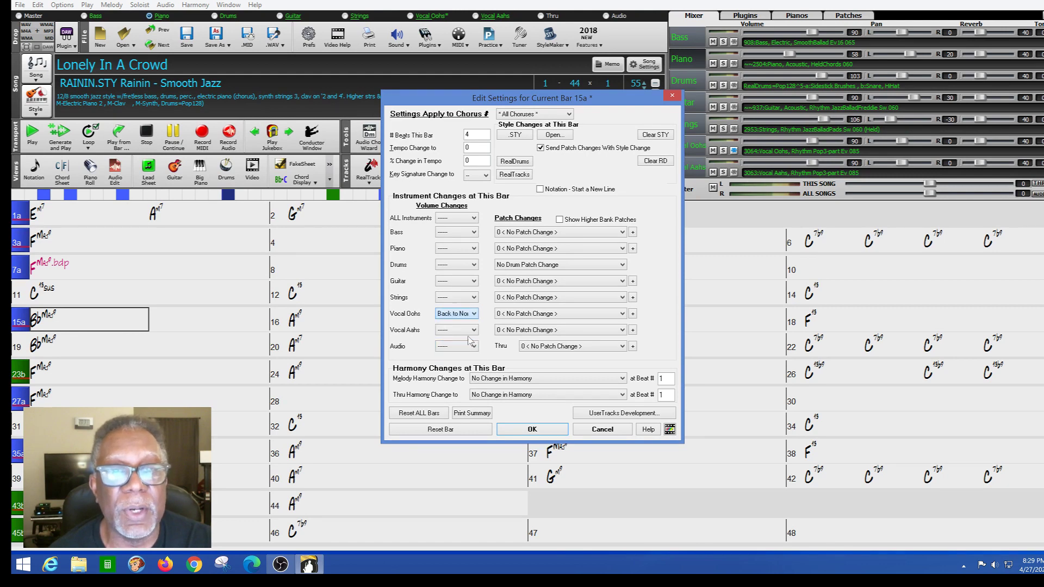
pyautogui.click(531, 430)
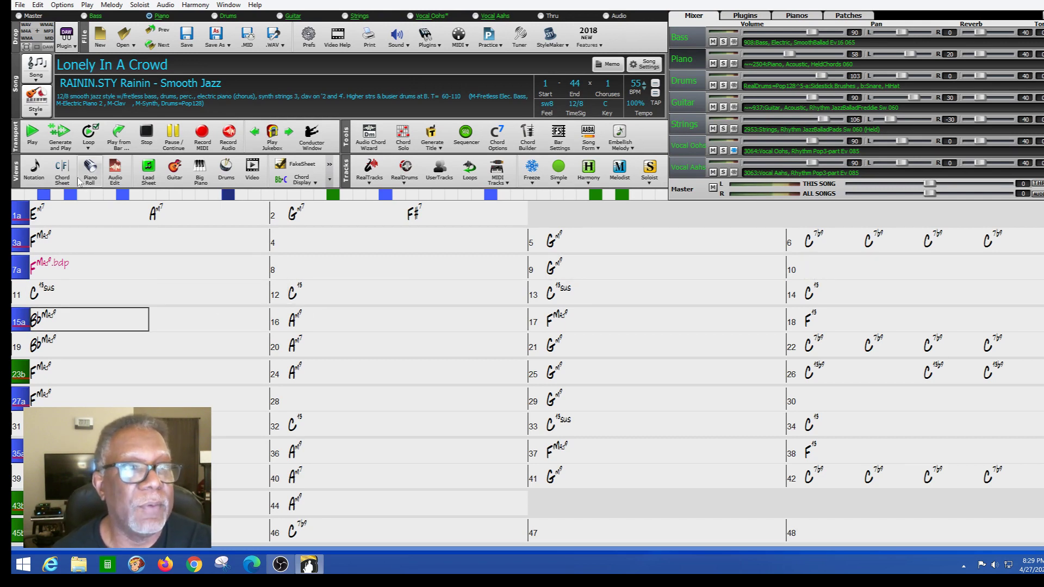
# Regenerate the song and play it from bar 7 through to bar 15 to hear the Vocal Oohs change.
pyautogui.click(64, 134)
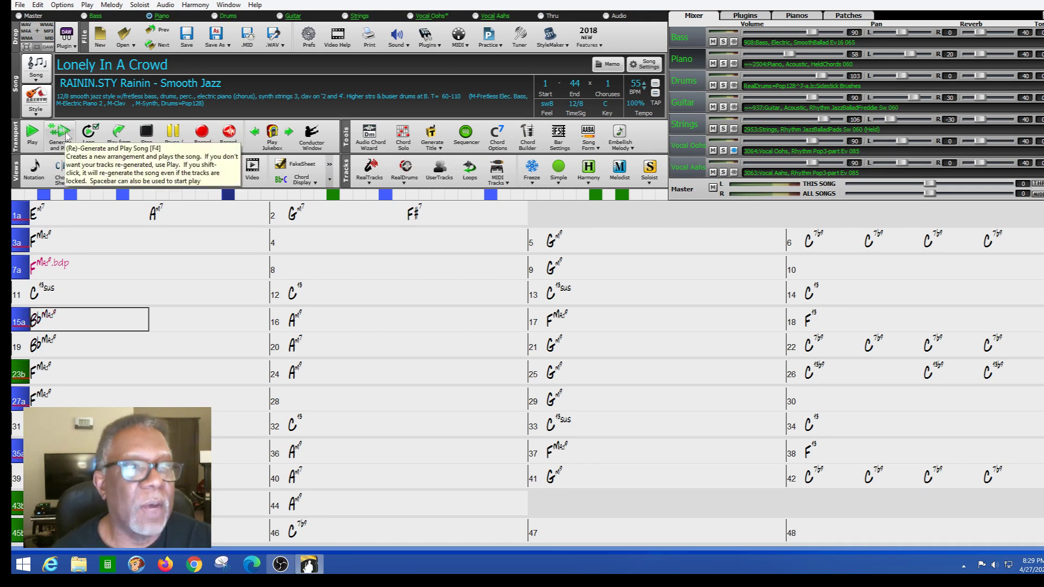
pyautogui.click(114, 273)
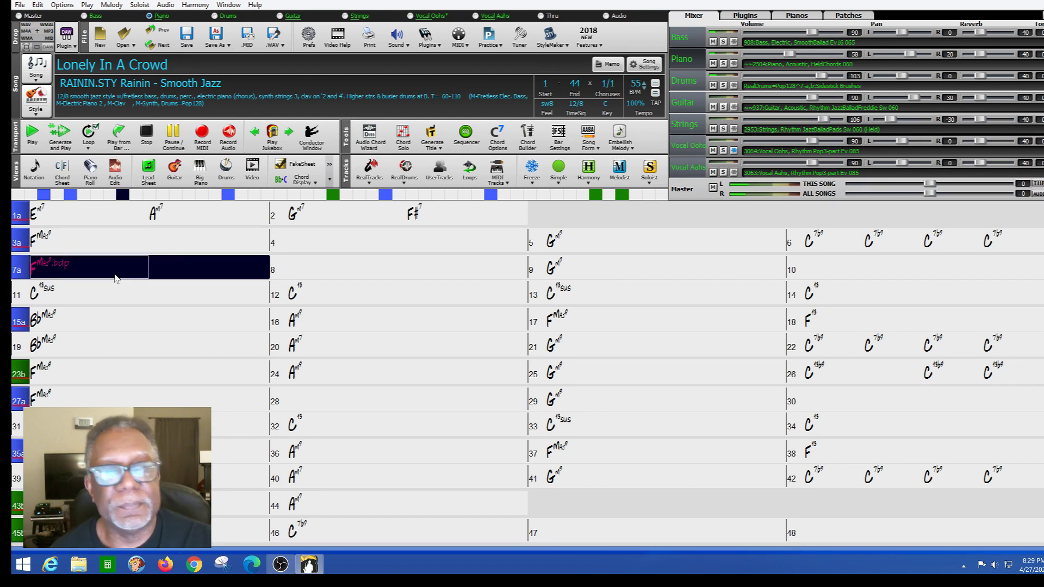
pyautogui.click(774, 297)
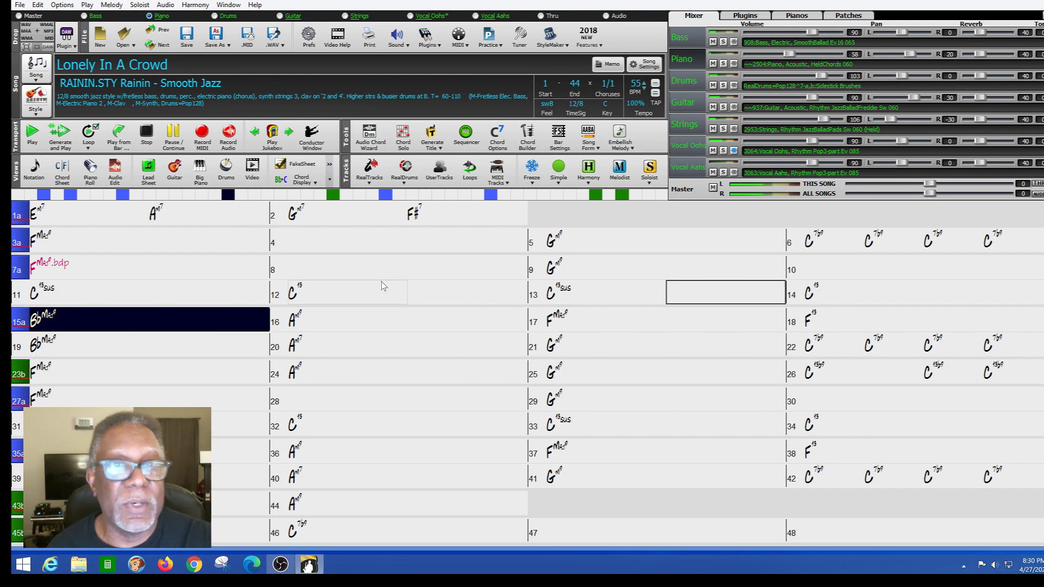
pyautogui.click(145, 135)
# Give the Gm9 chord in bar 9 a Rest only for all instruments except bass, piano and drums.
pyautogui.click(69, 275)
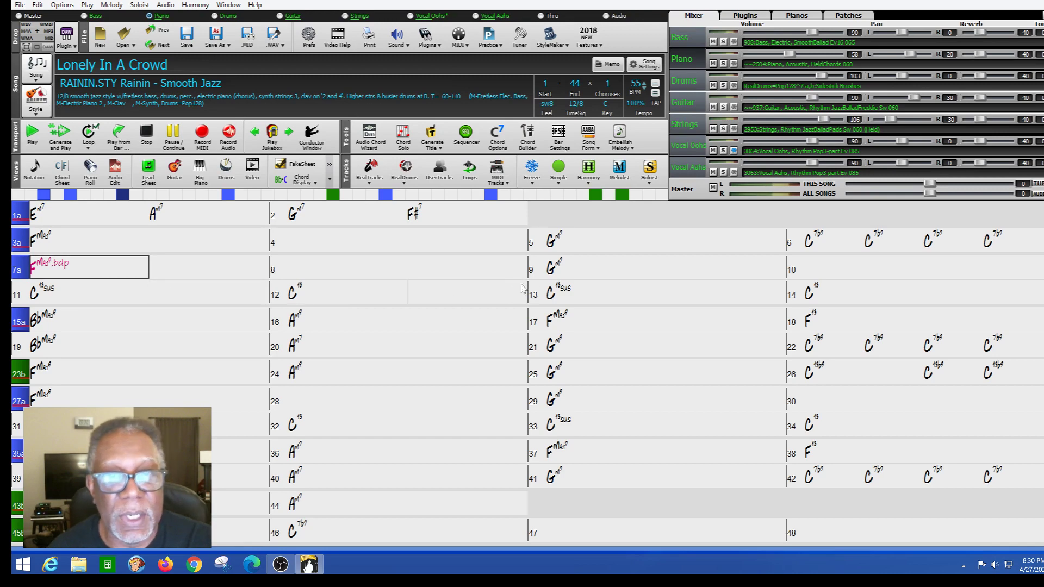
pyautogui.click(565, 276)
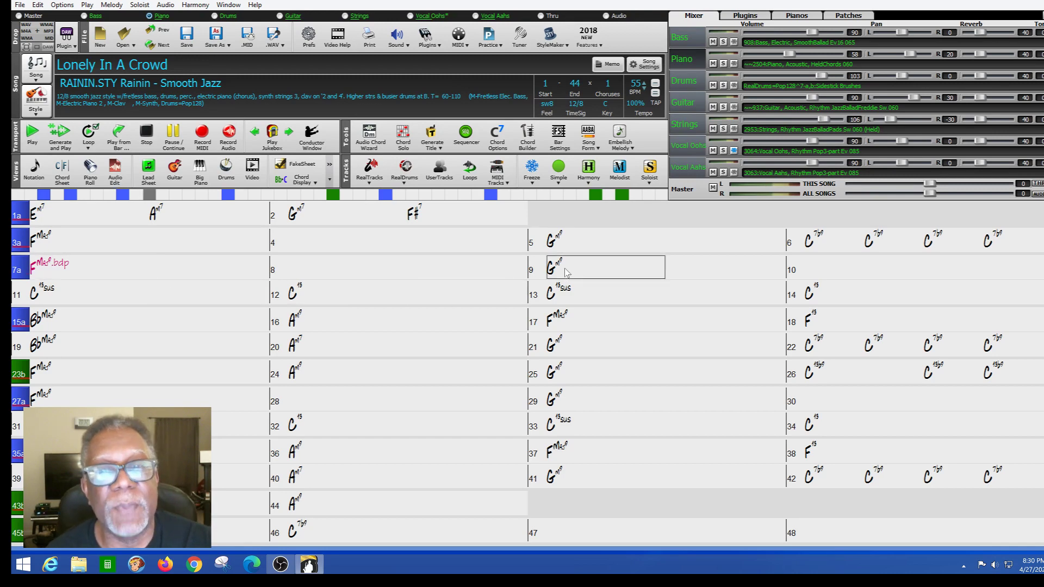
pyautogui.rightClick(564, 272)
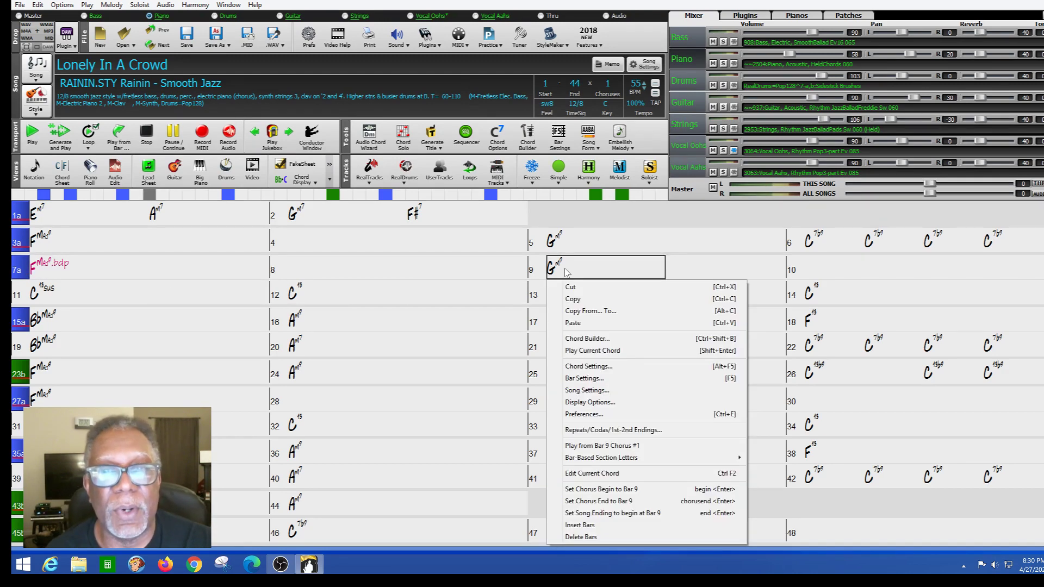
pyautogui.click(579, 366)
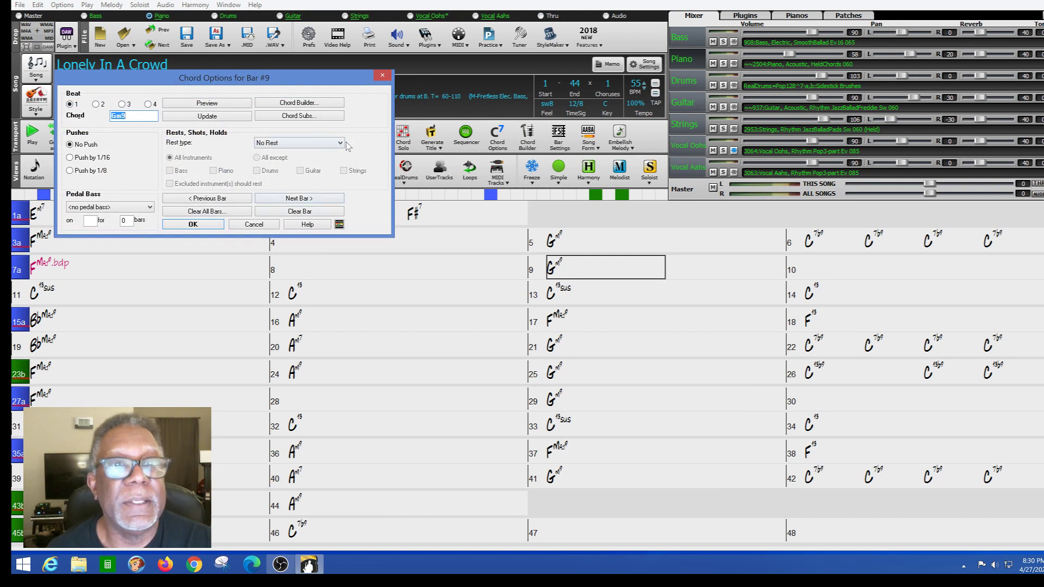
pyautogui.click(341, 144)
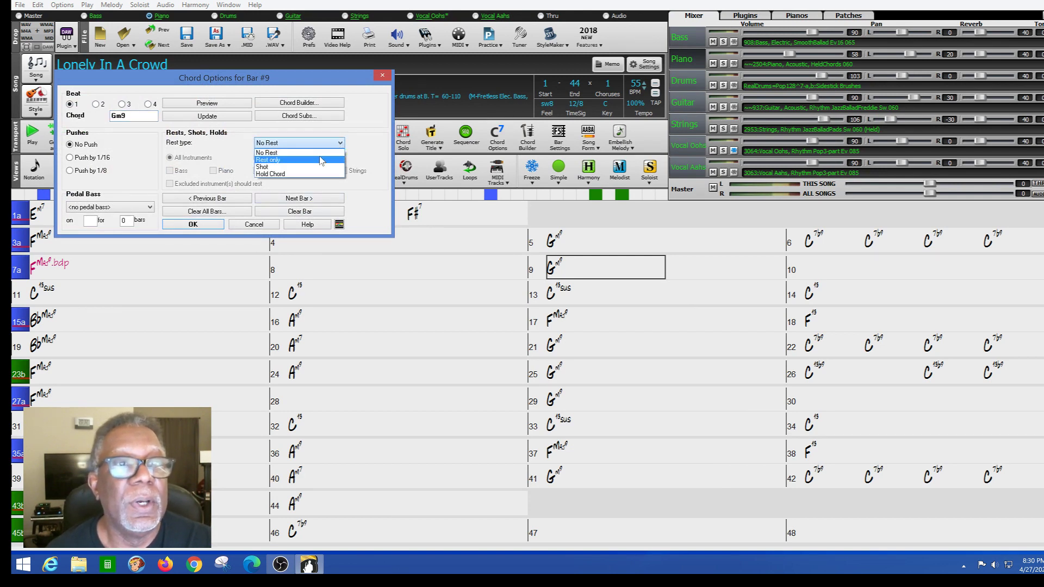
pyautogui.click(319, 153)
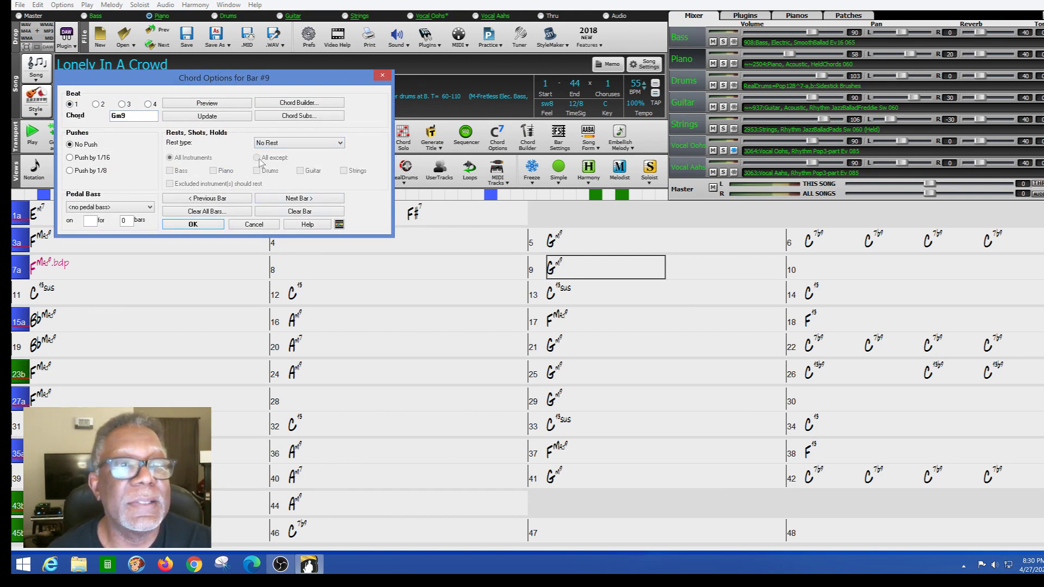
pyautogui.click(343, 146)
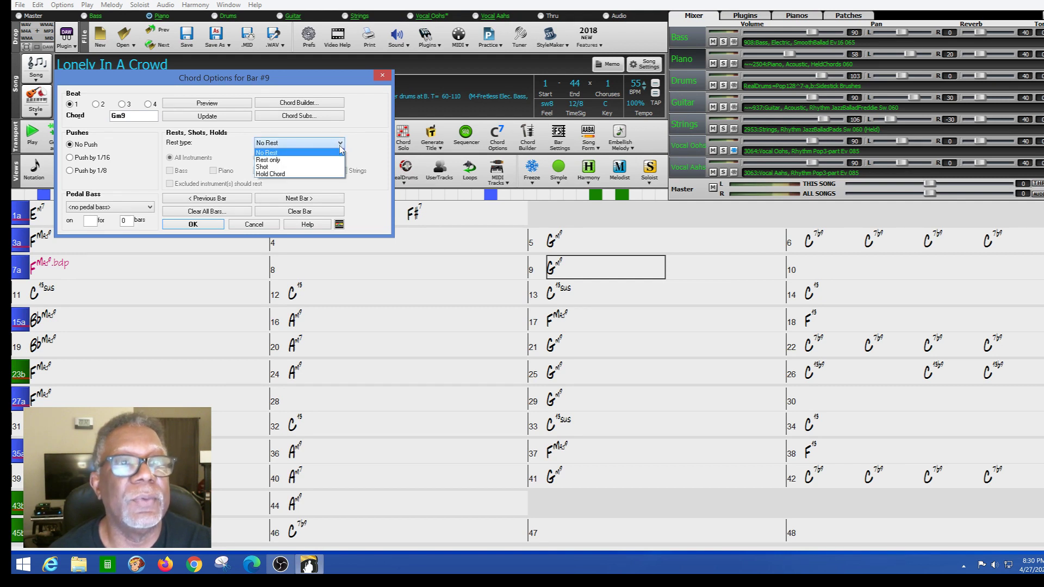
pyautogui.click(288, 161)
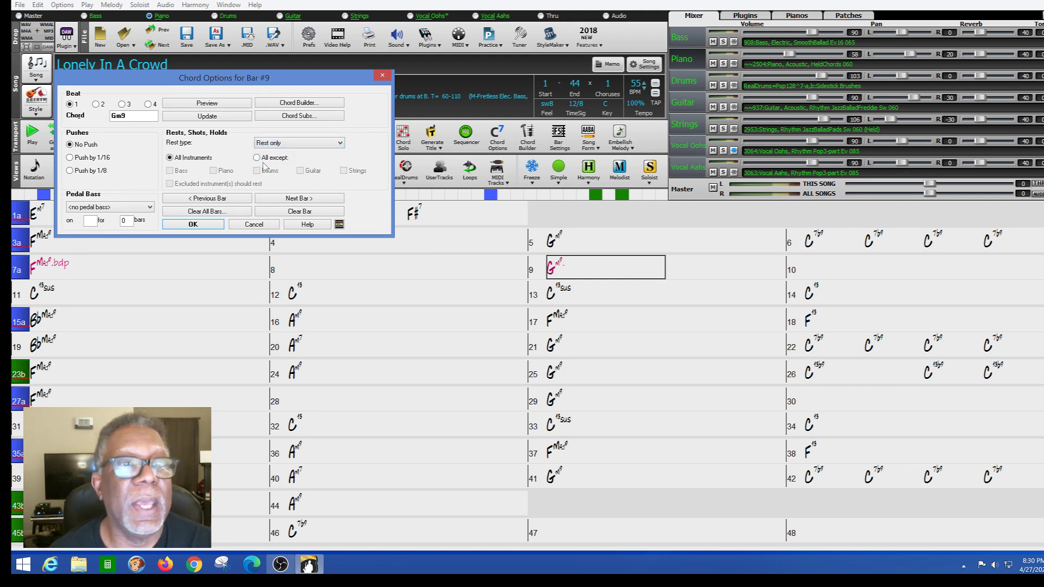
pyautogui.click(256, 158)
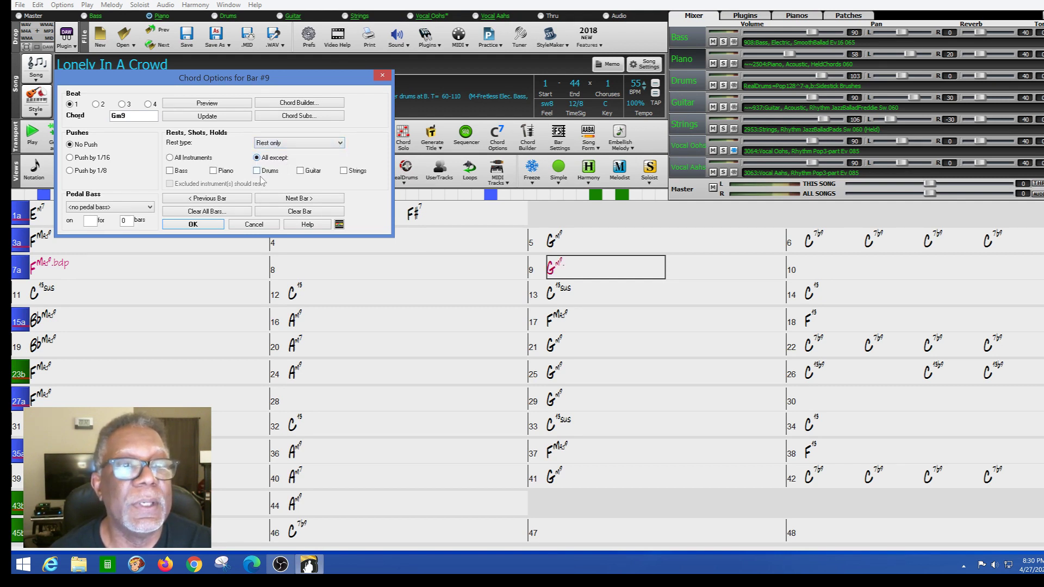
pyautogui.click(213, 171)
pyautogui.click(170, 172)
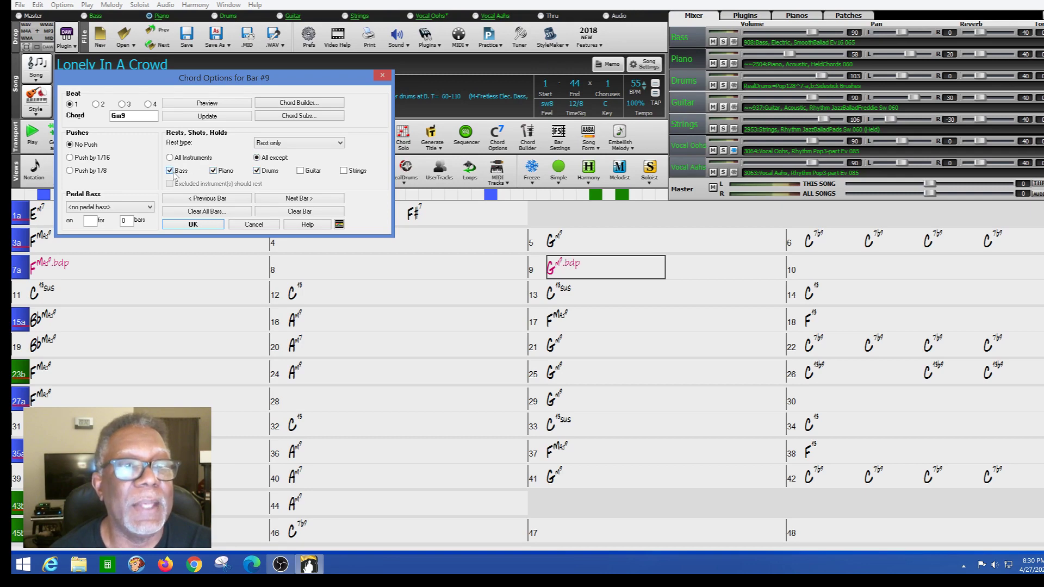
pyautogui.click(193, 224)
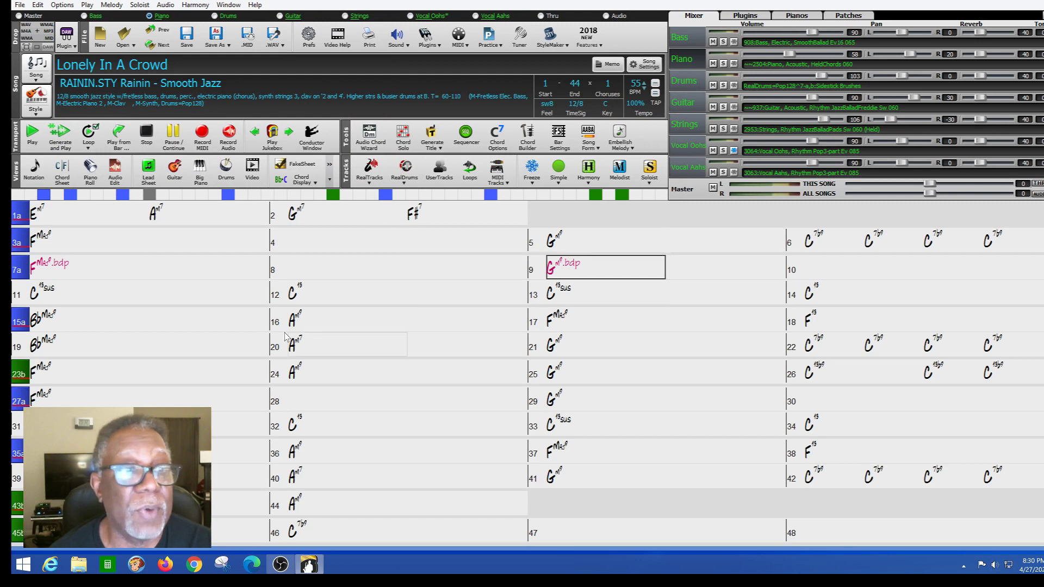
# Give the C13sus chord in bar 11 a Rest only for all instruments except bass, piano, drums and guitar.
pyautogui.click(80, 299)
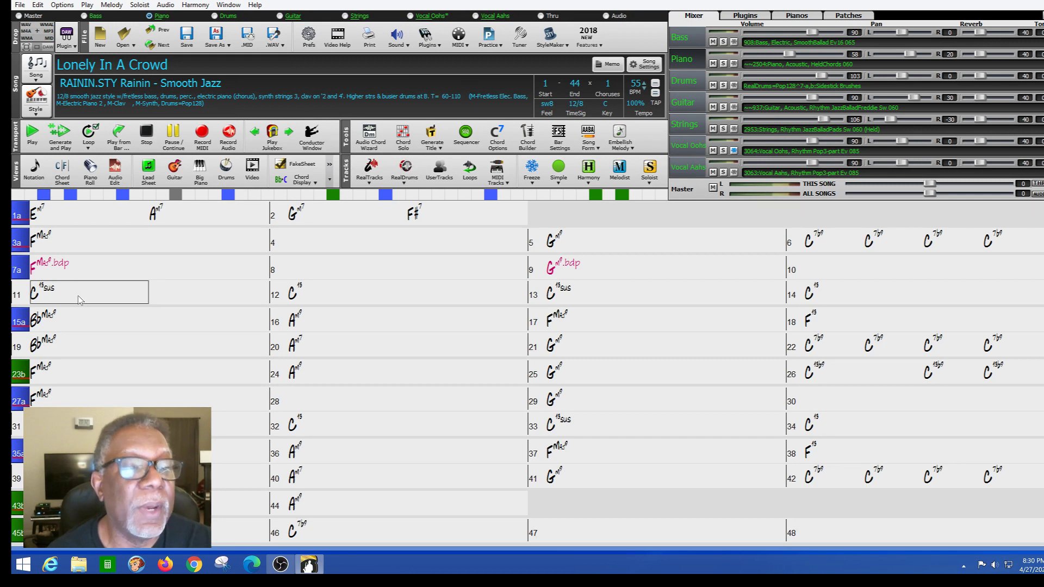
pyautogui.rightClick(79, 300)
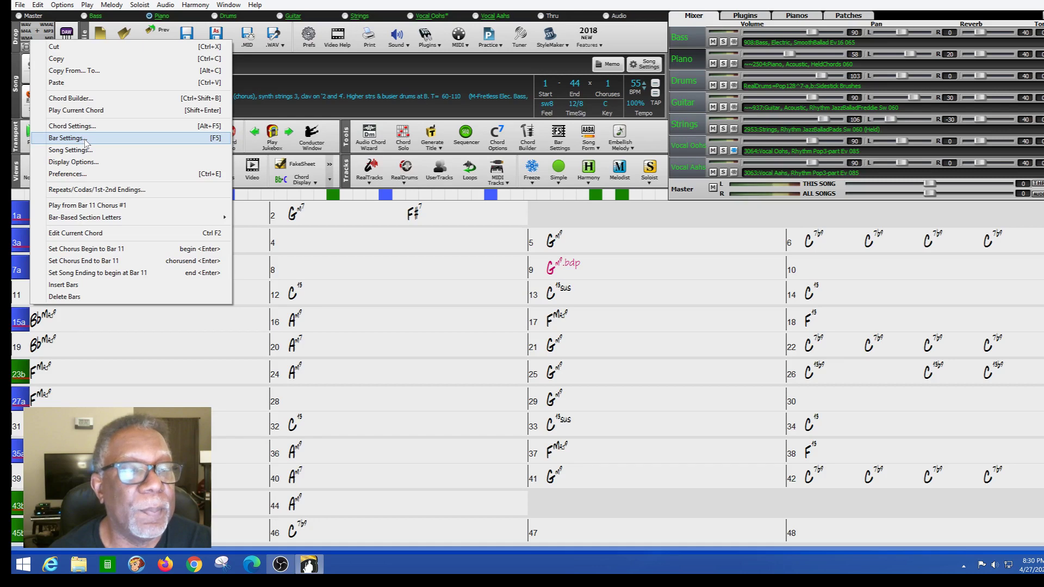
pyautogui.click(71, 126)
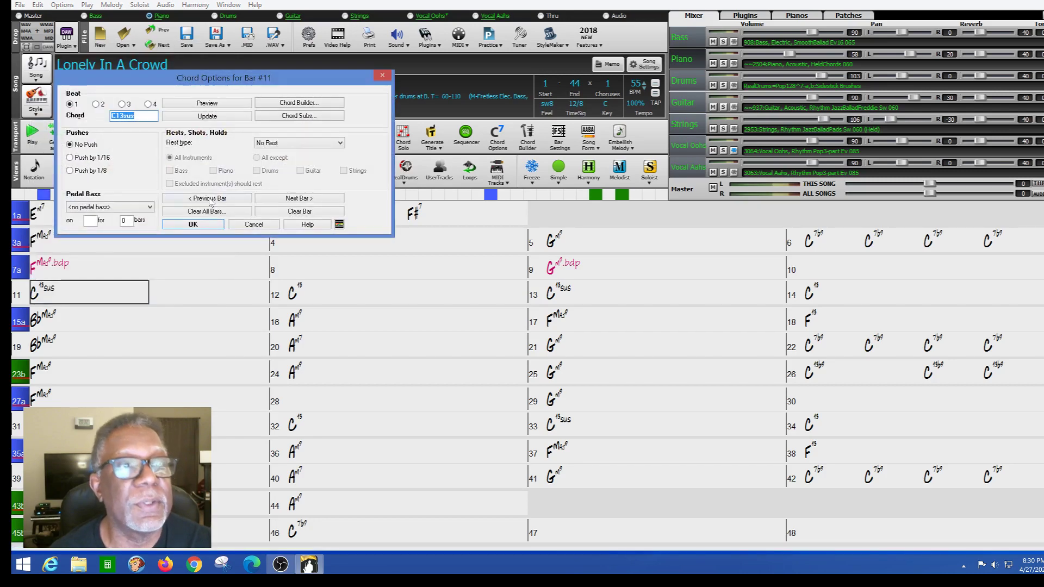
pyautogui.click(341, 143)
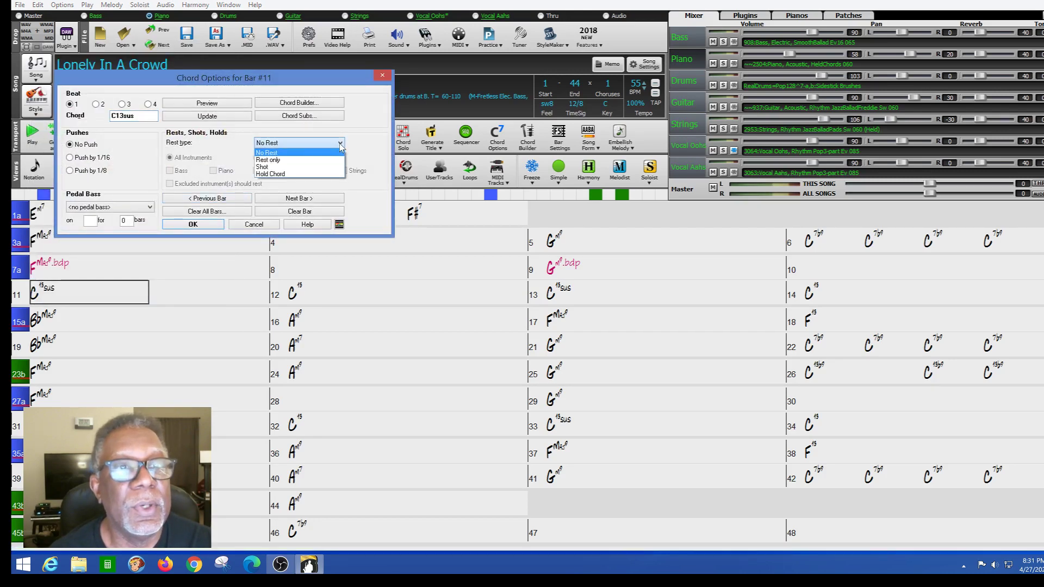
pyautogui.click(327, 160)
pyautogui.click(257, 157)
pyautogui.click(301, 171)
pyautogui.click(257, 170)
pyautogui.click(213, 171)
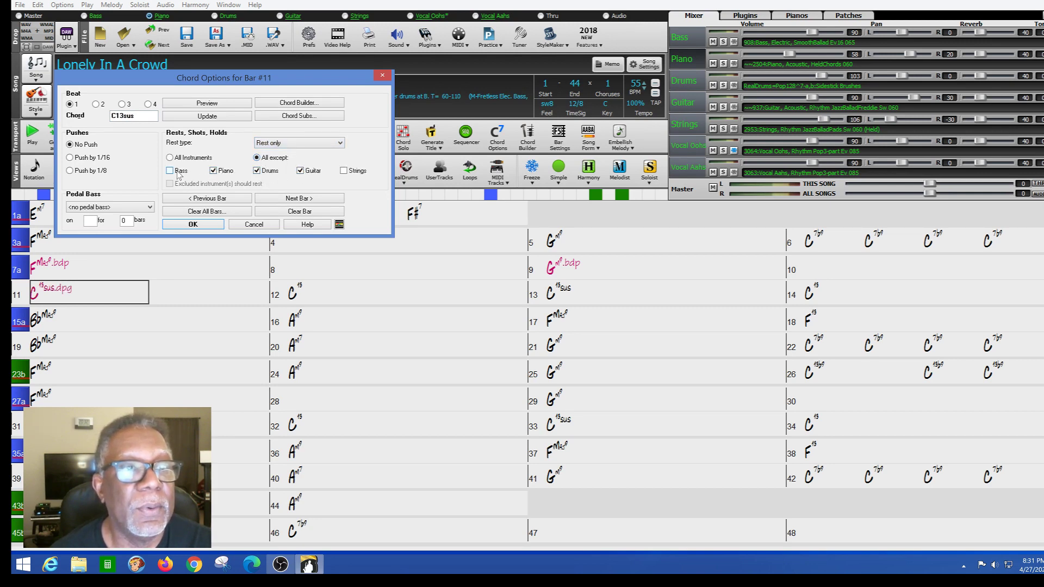
pyautogui.click(177, 172)
pyautogui.click(193, 224)
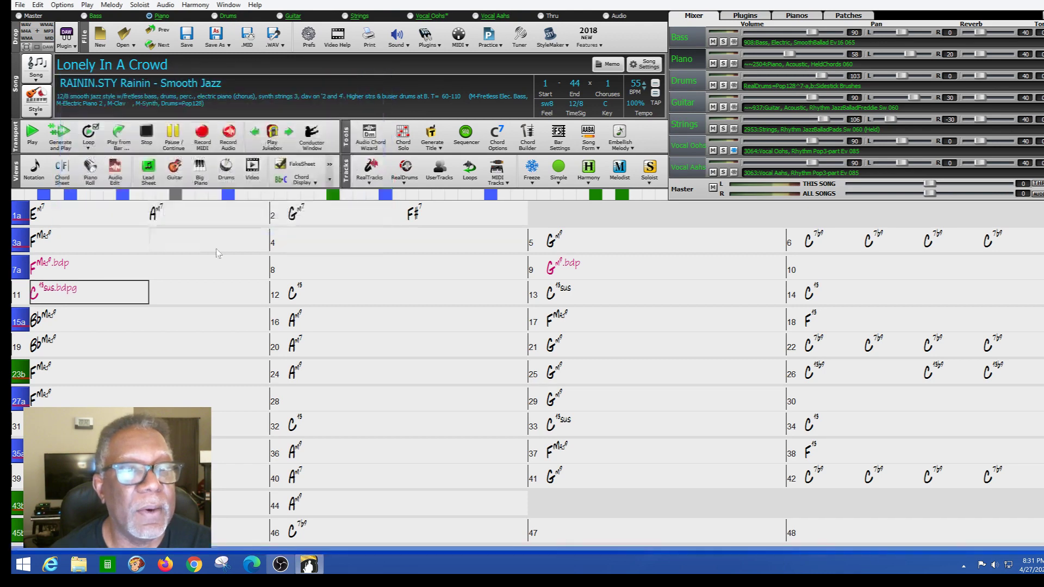
# Give the C13 chord in bar 12 a Rest only for all instruments except bass, piano, drums and guitar.
pyautogui.click(333, 294)
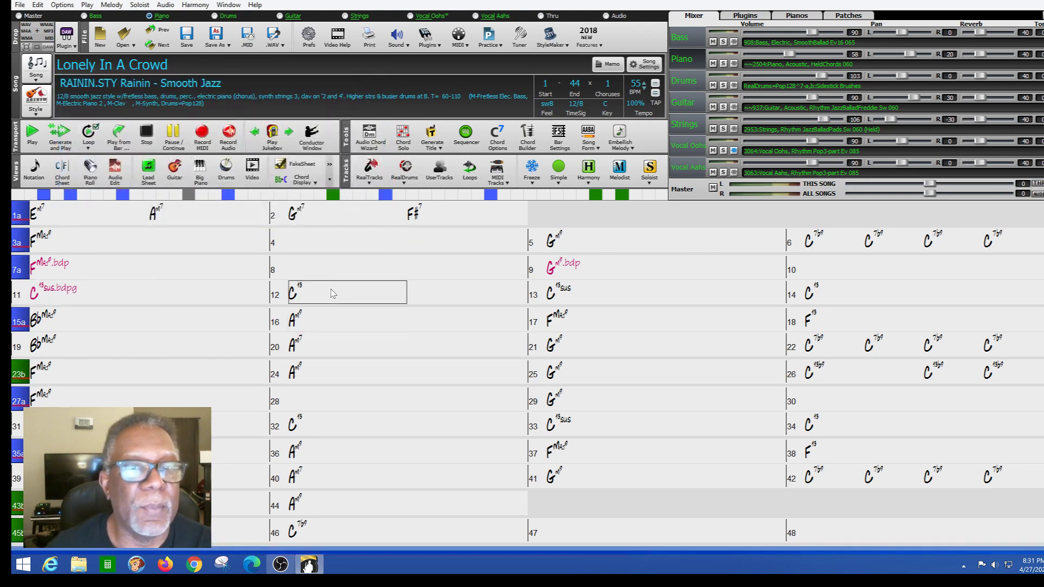
pyautogui.rightClick(333, 293)
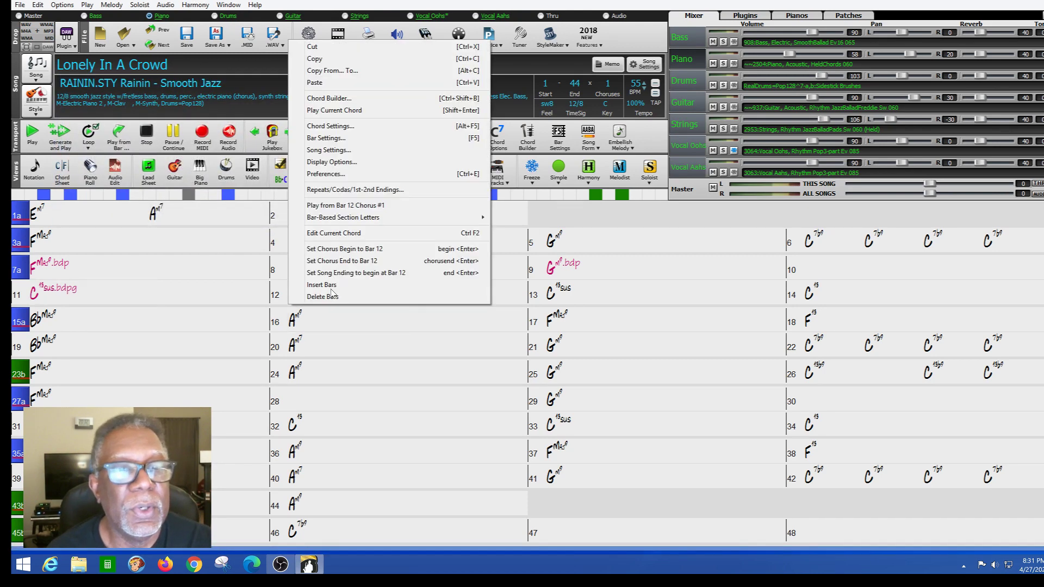
pyautogui.click(336, 131)
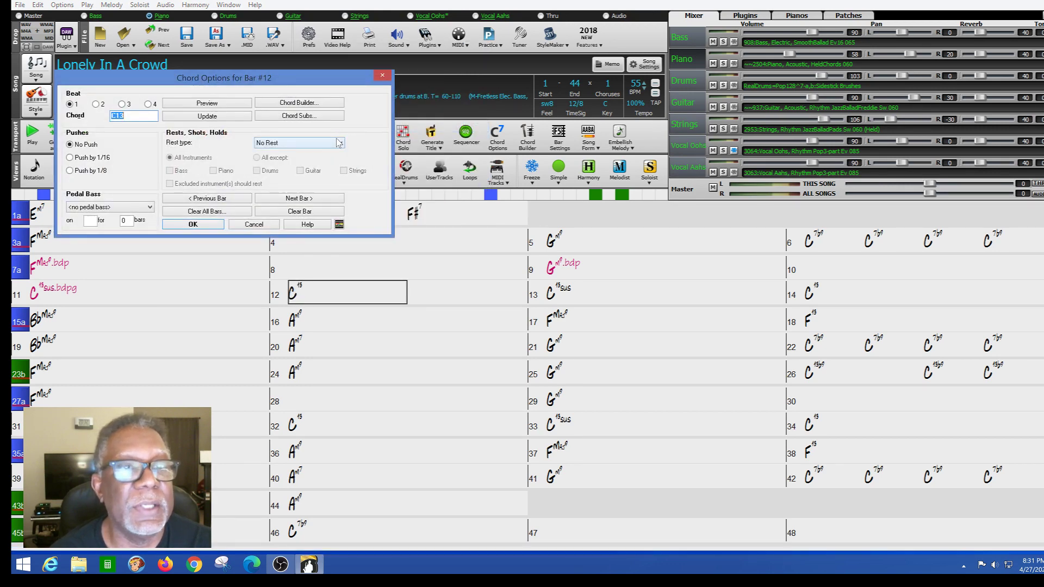
pyautogui.click(338, 141)
pyautogui.click(294, 157)
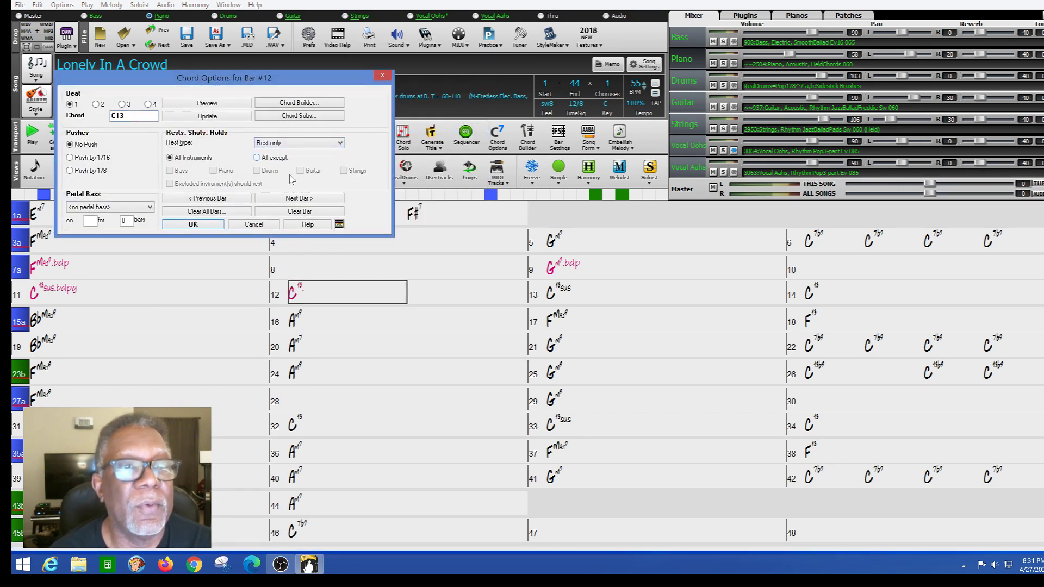
pyautogui.click(256, 158)
pyautogui.click(300, 170)
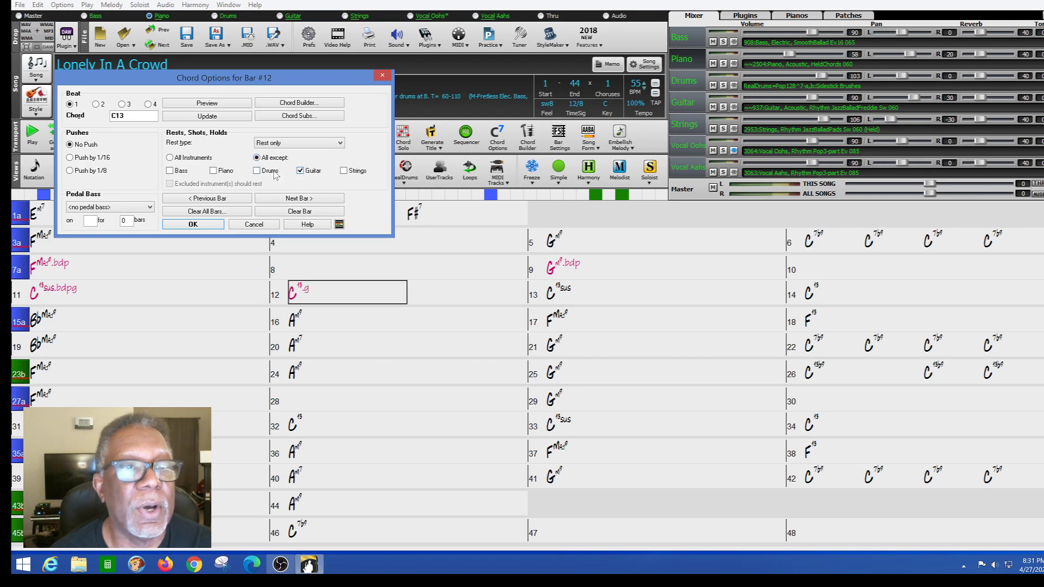
pyautogui.click(257, 170)
pyautogui.click(213, 170)
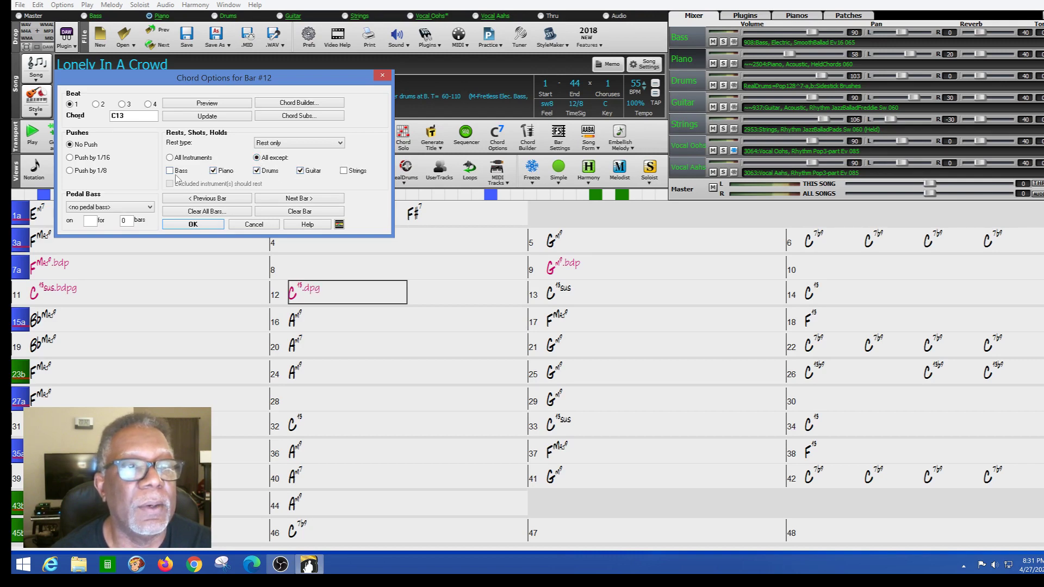
pyautogui.click(170, 170)
pyautogui.click(193, 224)
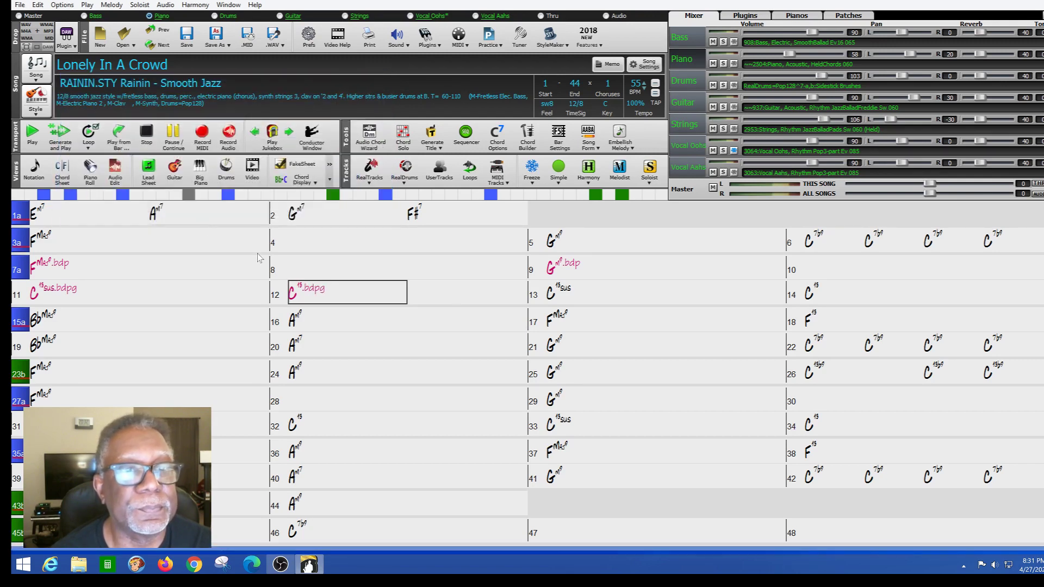
# Give the C13sus chord in bar 13 a Rest only for all instruments except bass, piano, drums and guitar.
pyautogui.click(603, 300)
pyautogui.rightClick(602, 298)
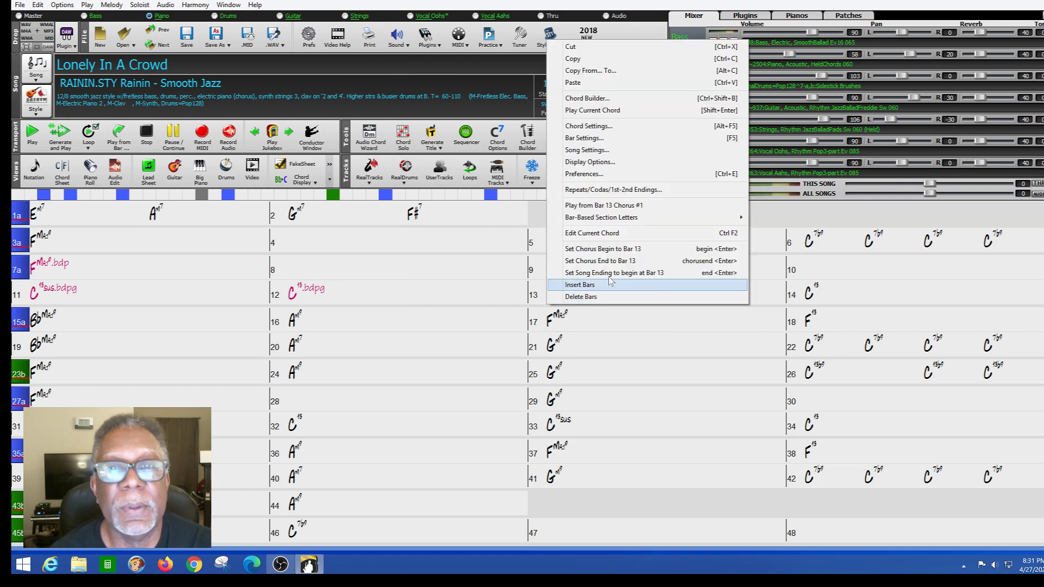
pyautogui.click(596, 130)
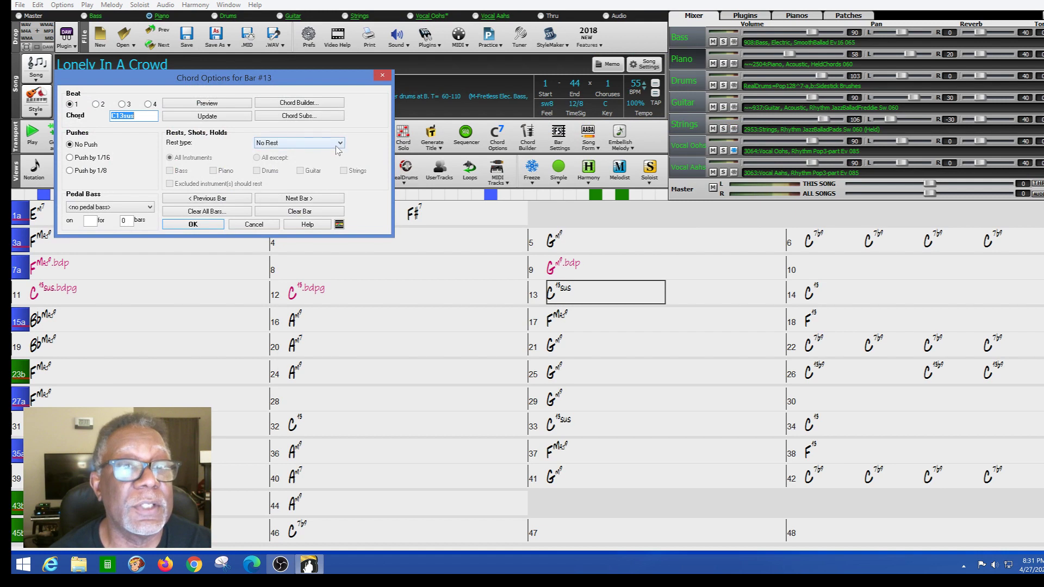
pyautogui.click(339, 144)
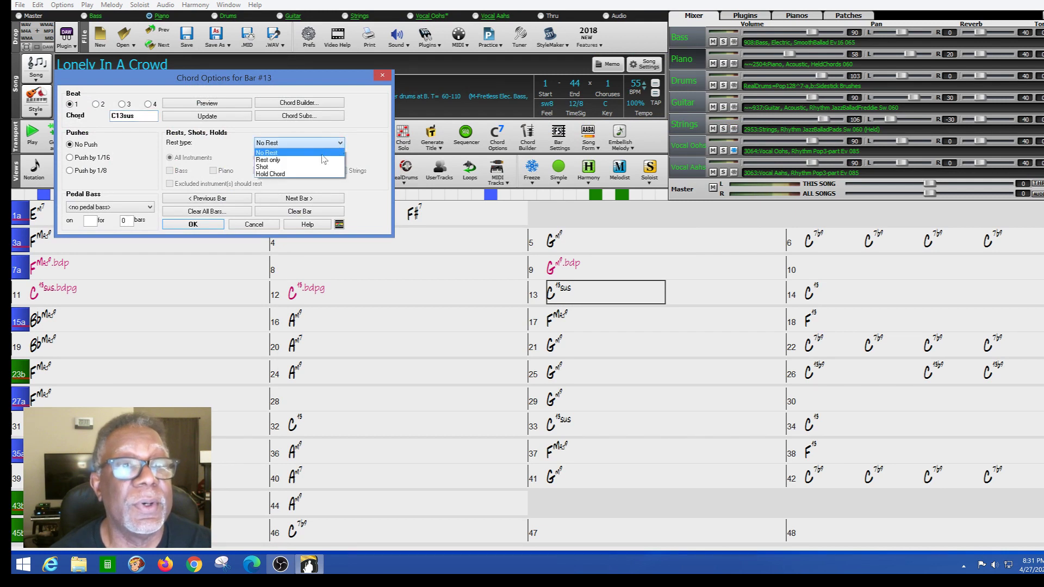
pyautogui.click(289, 160)
pyautogui.click(257, 158)
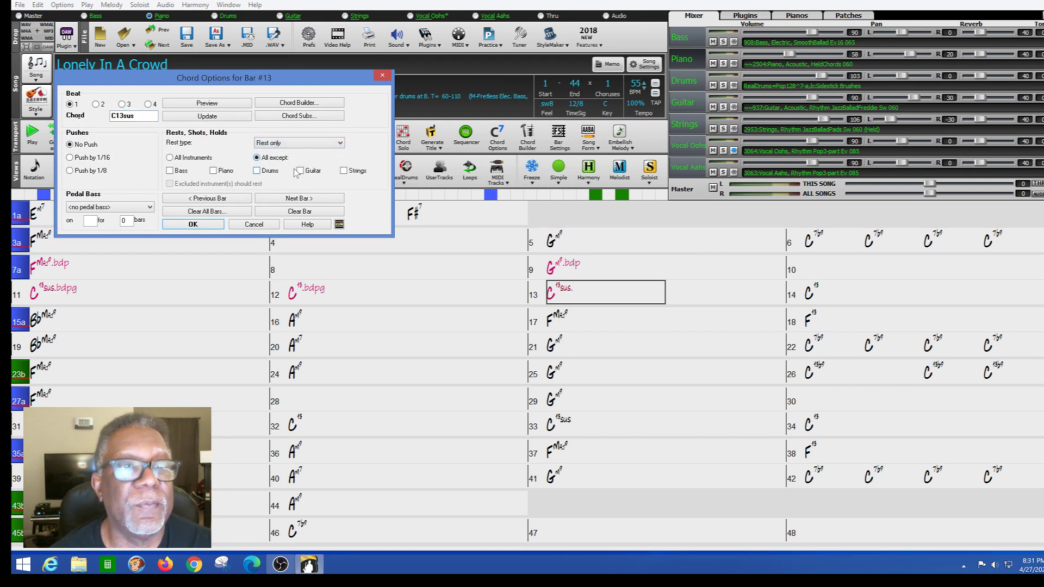
pyautogui.click(300, 171)
pyautogui.click(257, 171)
pyautogui.click(212, 171)
pyautogui.click(172, 173)
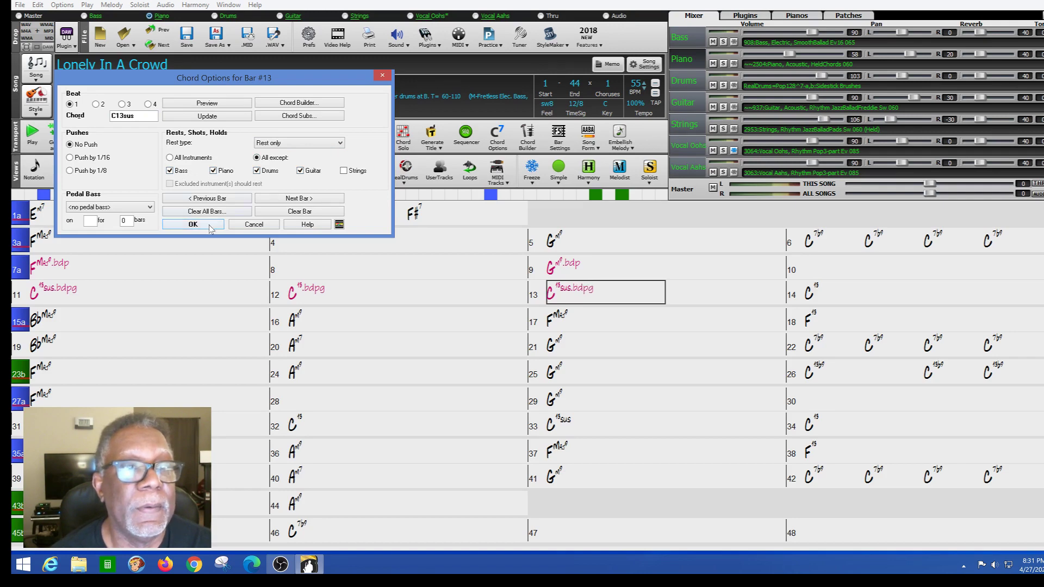
pyautogui.click(193, 224)
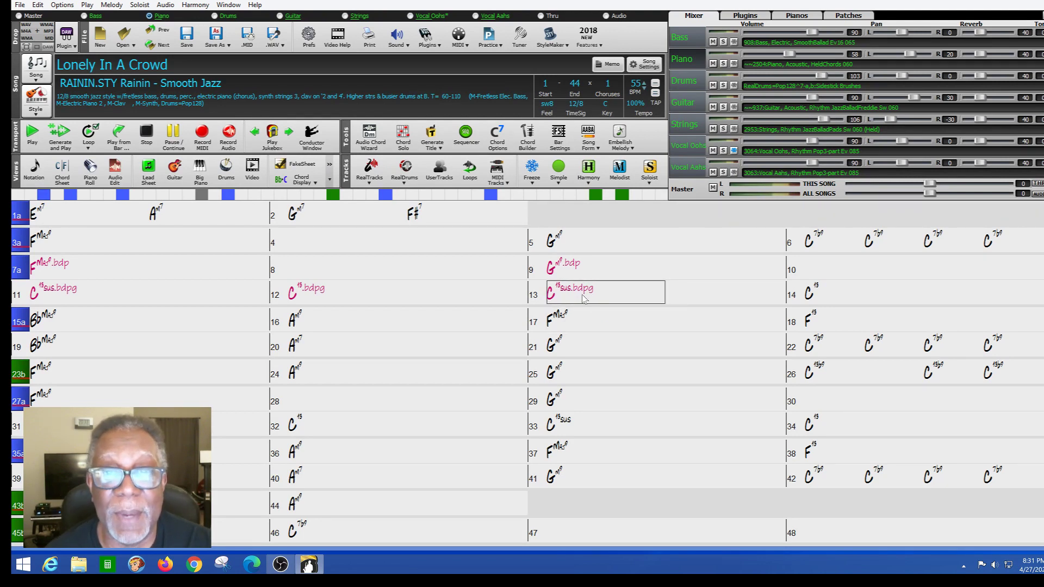
# Give the C13 chord in bar 14 a Rest only for all instruments except bass, piano, drums and guitar.
pyautogui.click(843, 293)
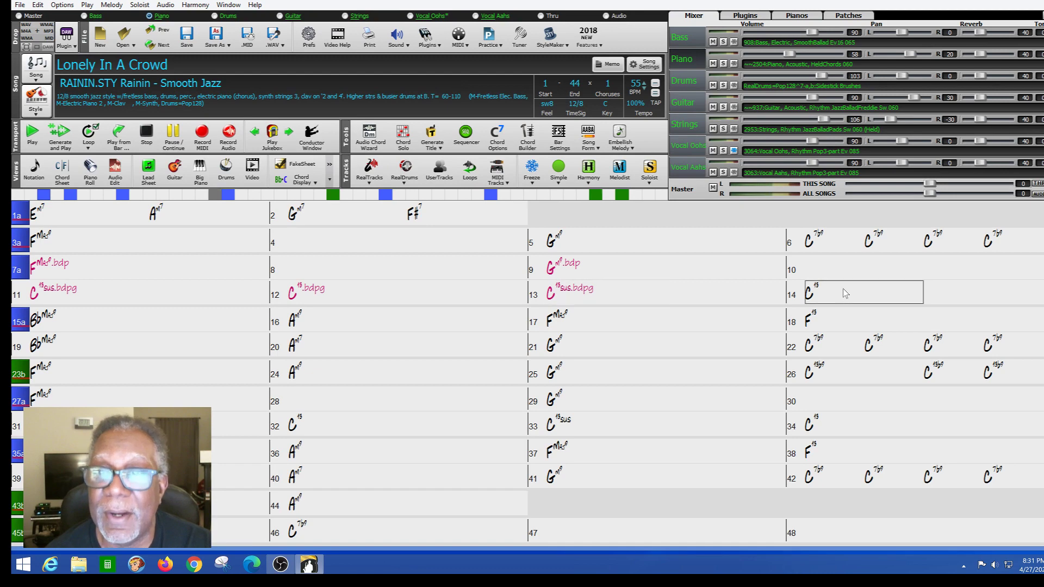
pyautogui.rightClick(843, 289)
pyautogui.click(874, 126)
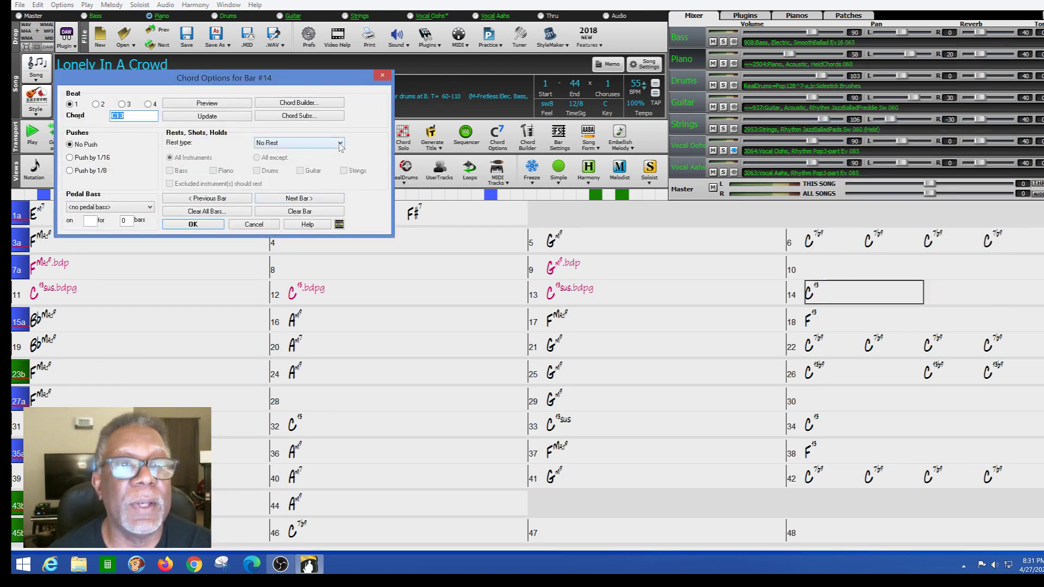
pyautogui.click(340, 143)
pyautogui.click(287, 159)
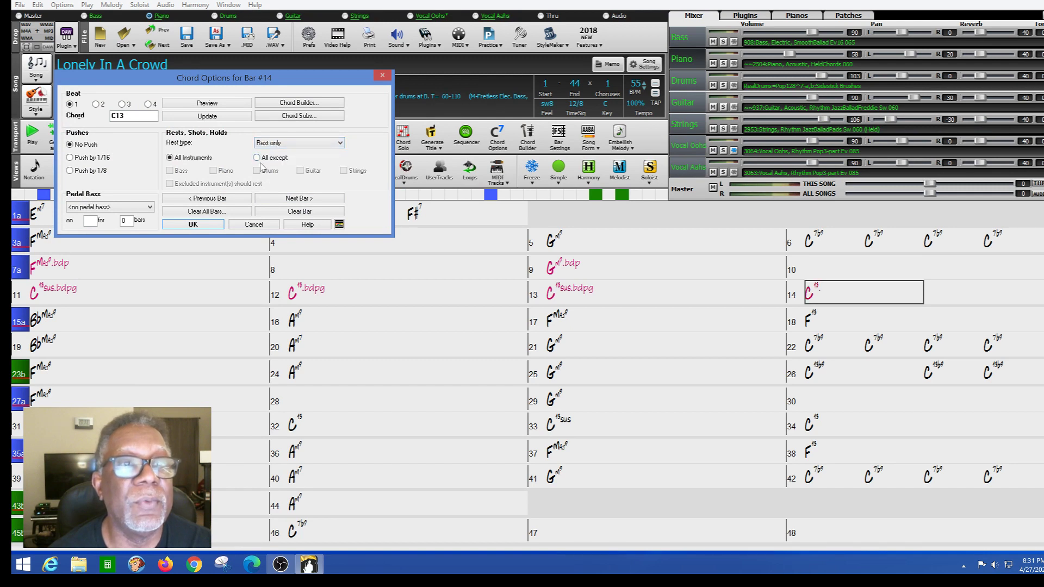
pyautogui.click(257, 158)
pyautogui.click(300, 170)
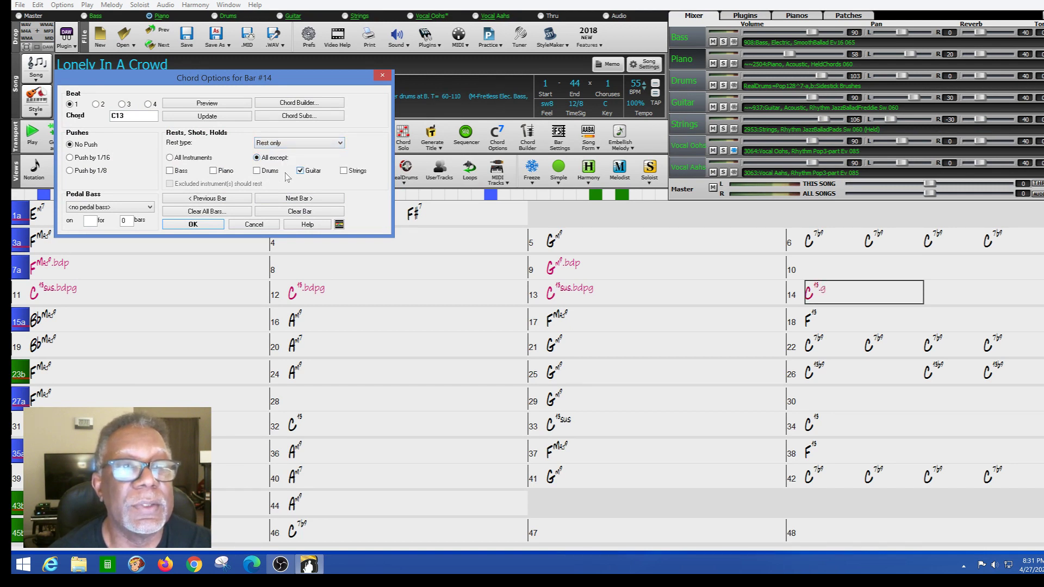
pyautogui.click(257, 171)
pyautogui.click(213, 170)
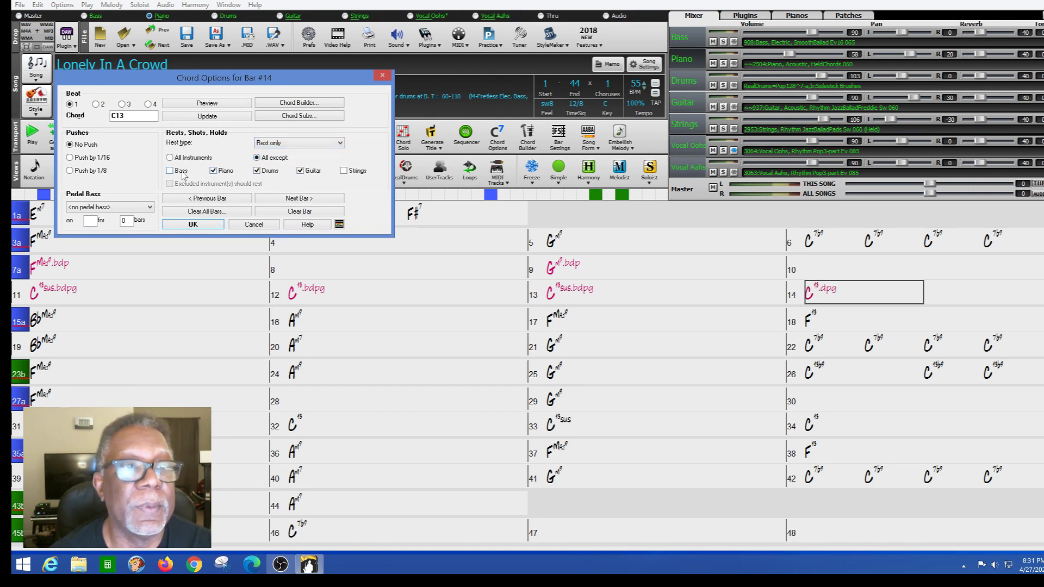
pyautogui.click(171, 170)
pyautogui.click(193, 224)
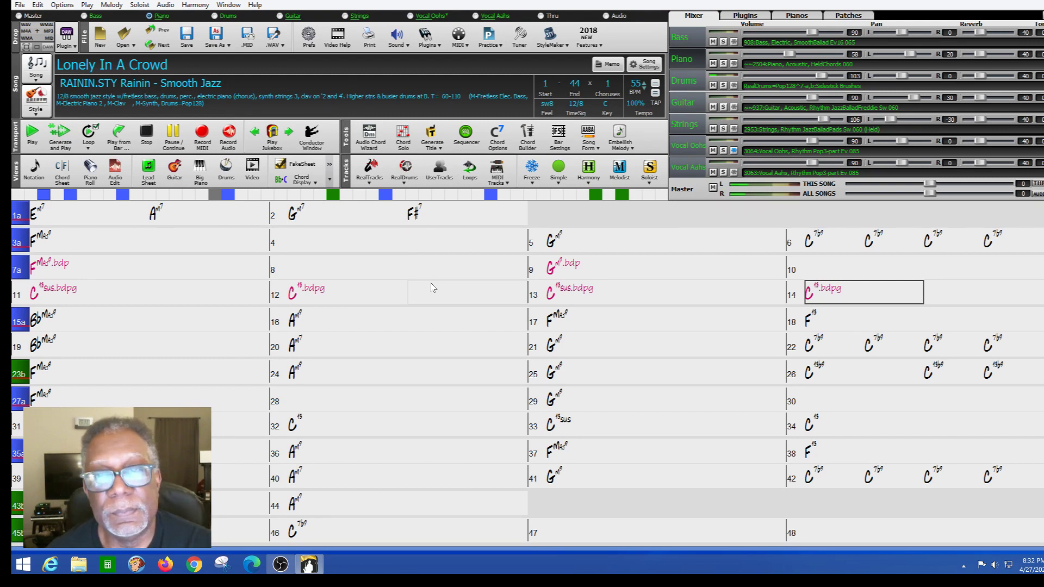
# Play the song from bar 13 through bar 17 to hear the rests, and stop playback.
pyautogui.click(606, 297)
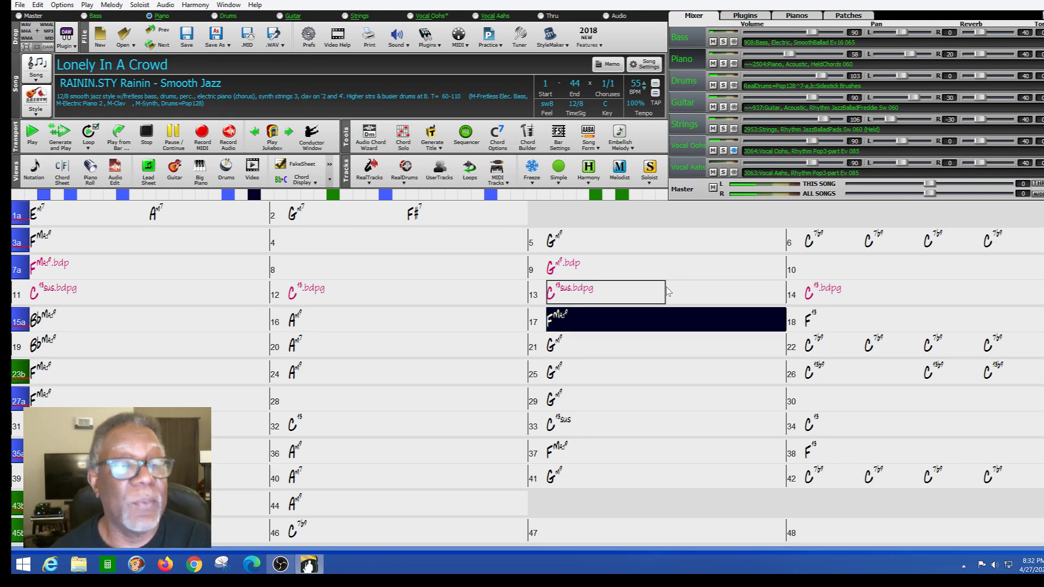
pyautogui.click(146, 135)
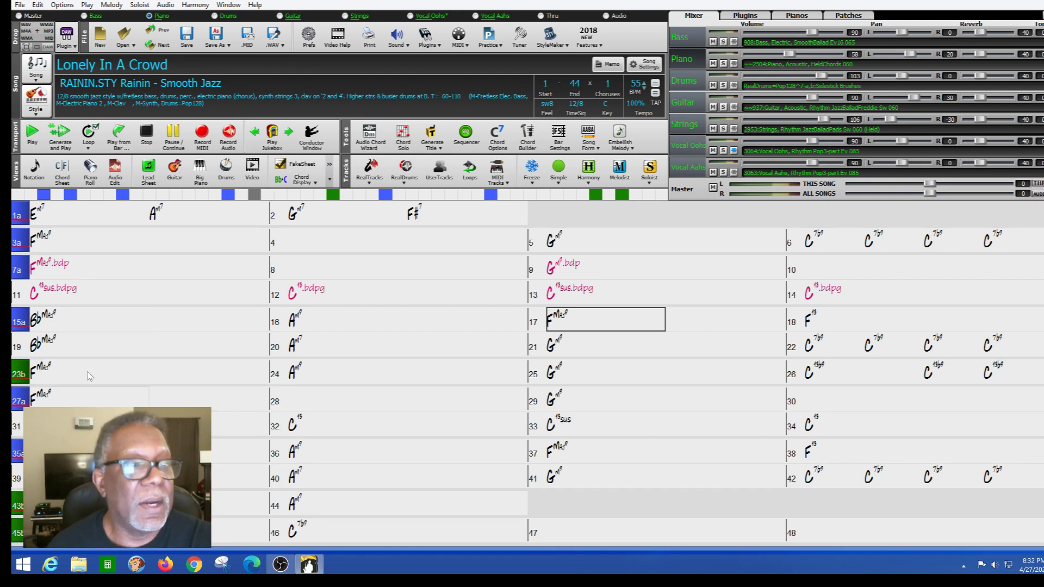
# In the settings for bar 23, set the Vocal Oohs volume change to Mute and Vocal Aahs to Back to Normal.
pyautogui.click(67, 366)
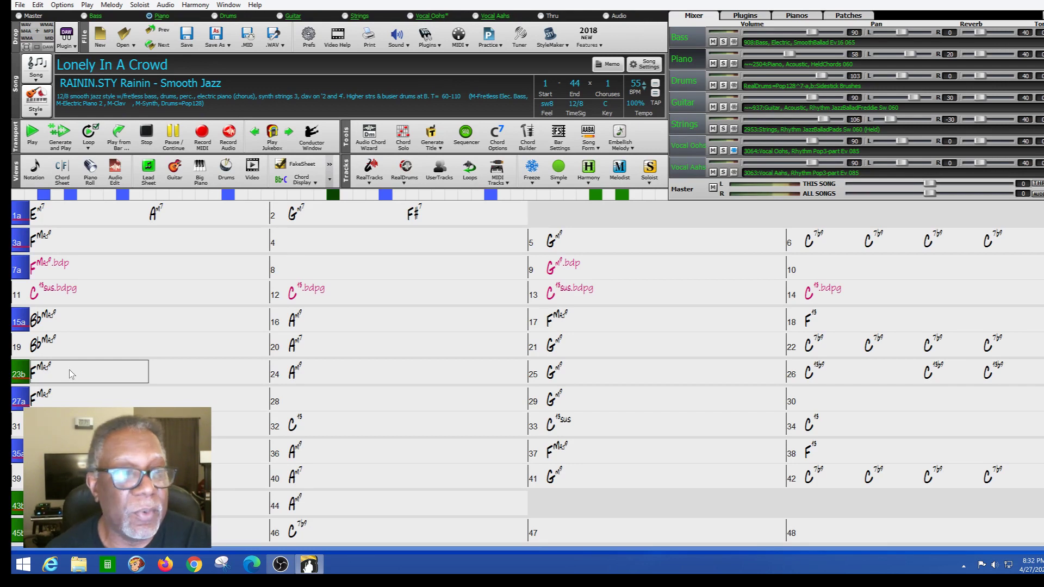
pyautogui.rightClick(69, 369)
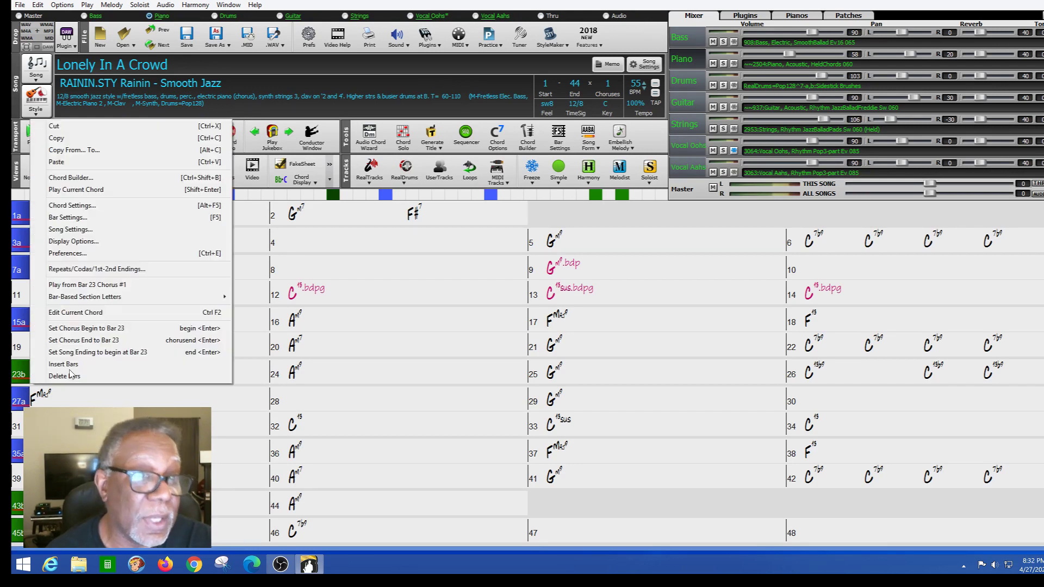
pyautogui.click(103, 217)
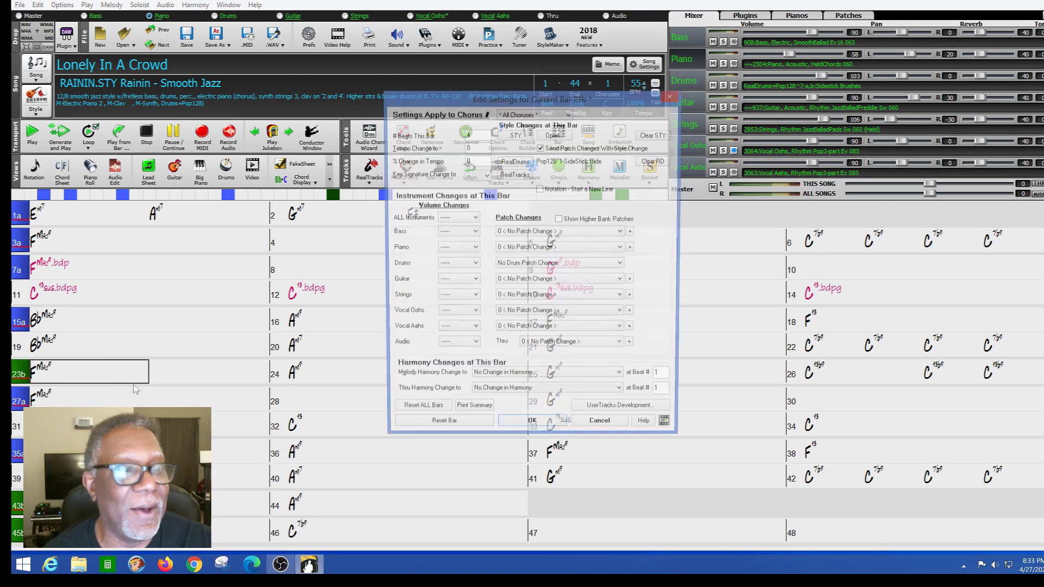
pyautogui.click(474, 315)
pyautogui.click(464, 331)
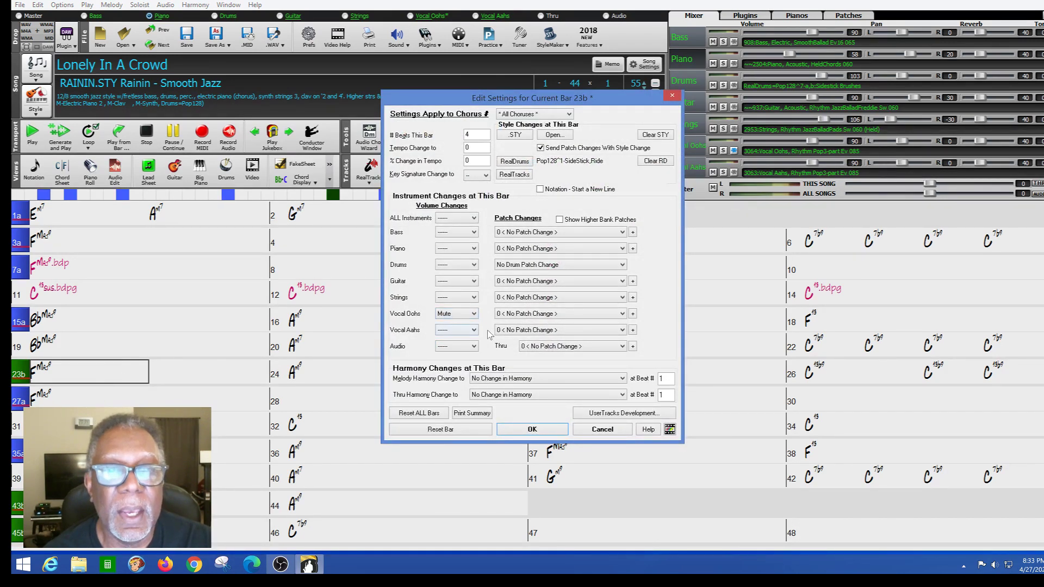
pyautogui.click(475, 330)
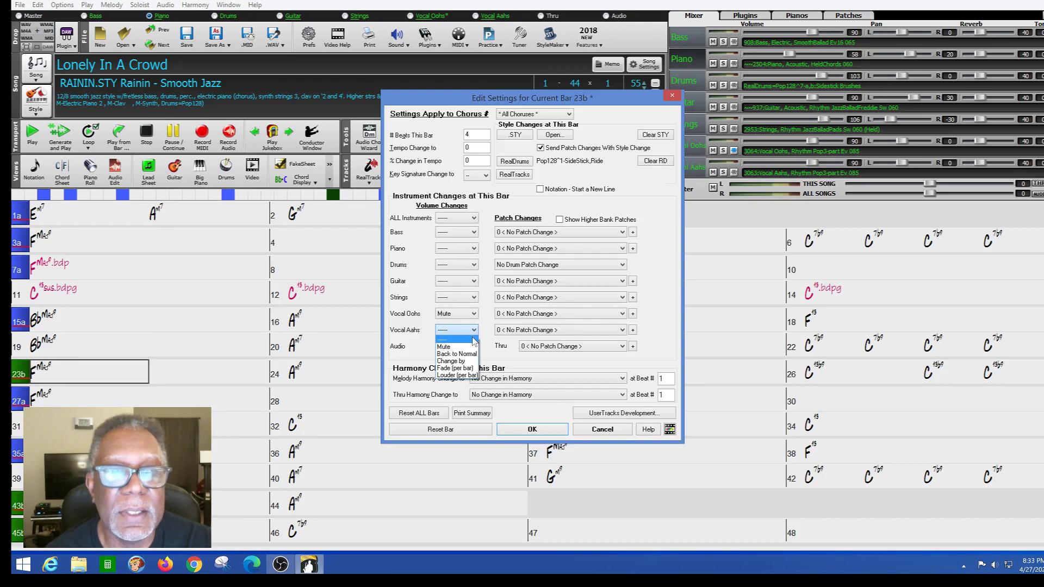
pyautogui.click(457, 354)
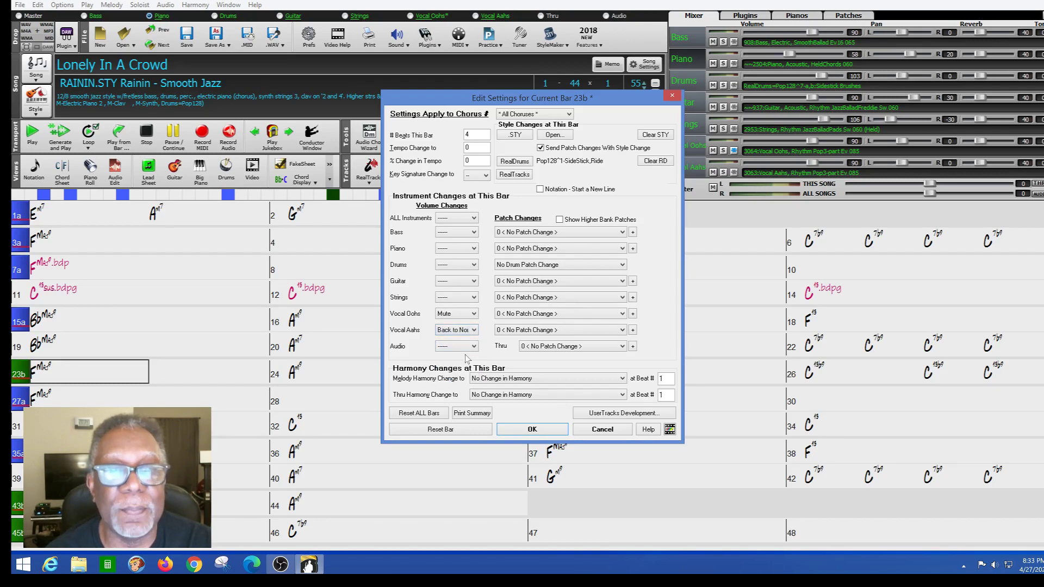
pyautogui.click(521, 429)
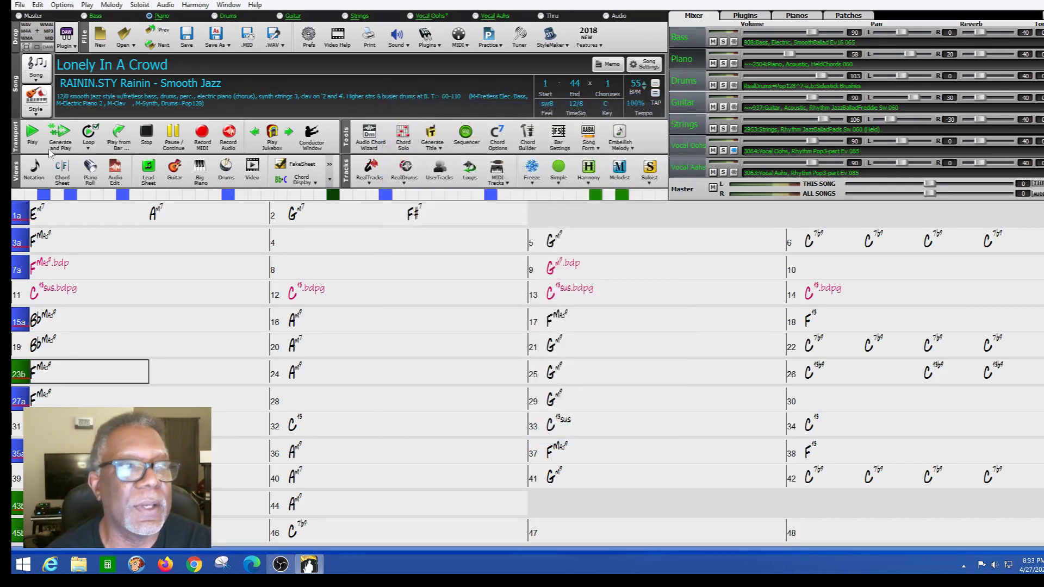
# Regenerate the song and listen to it from bar 20 to bar 25 and from bar 1 to bar 8.
pyautogui.click(61, 136)
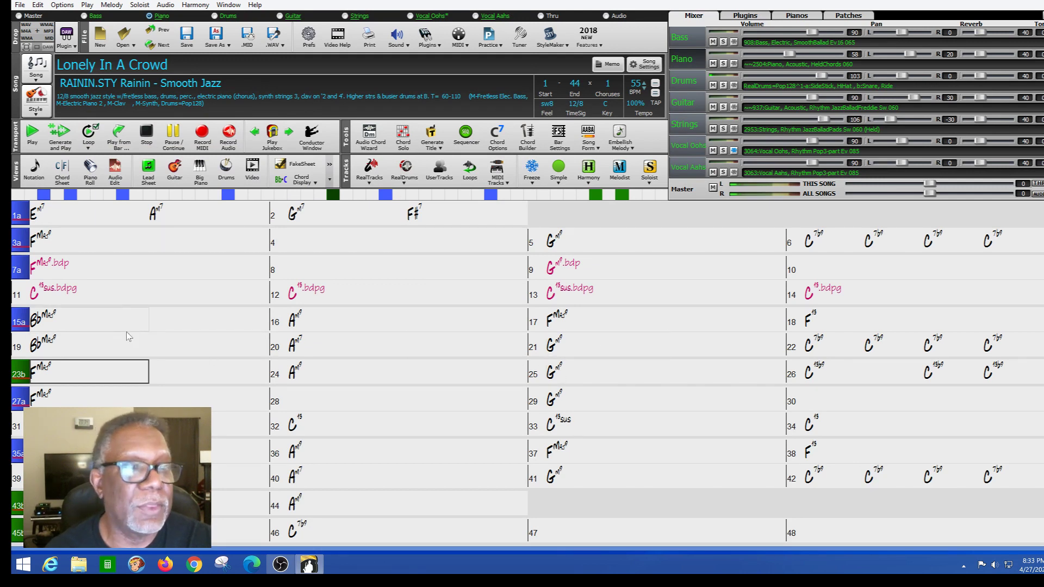
pyautogui.click(372, 340)
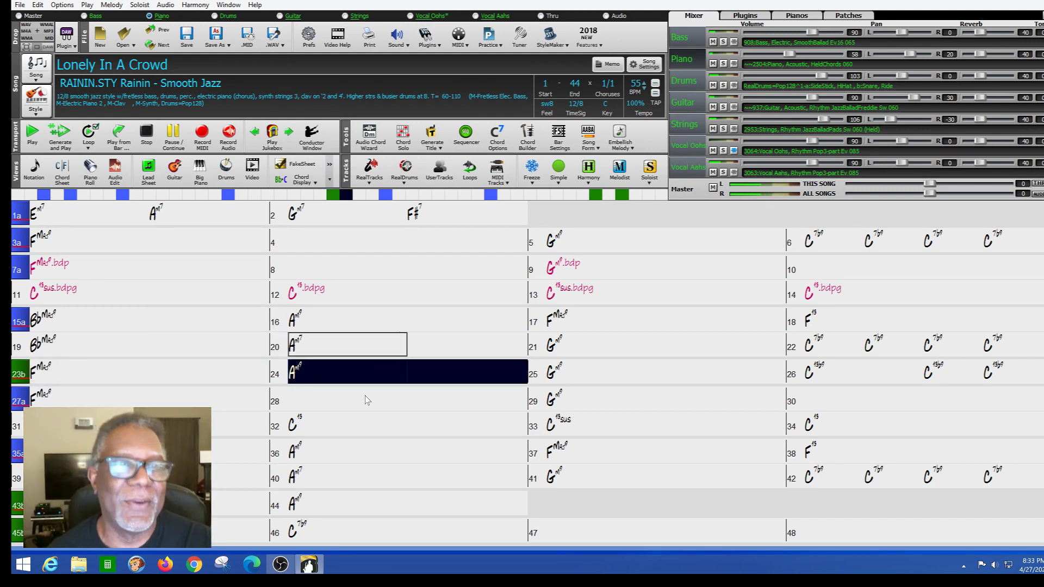
pyautogui.click(147, 133)
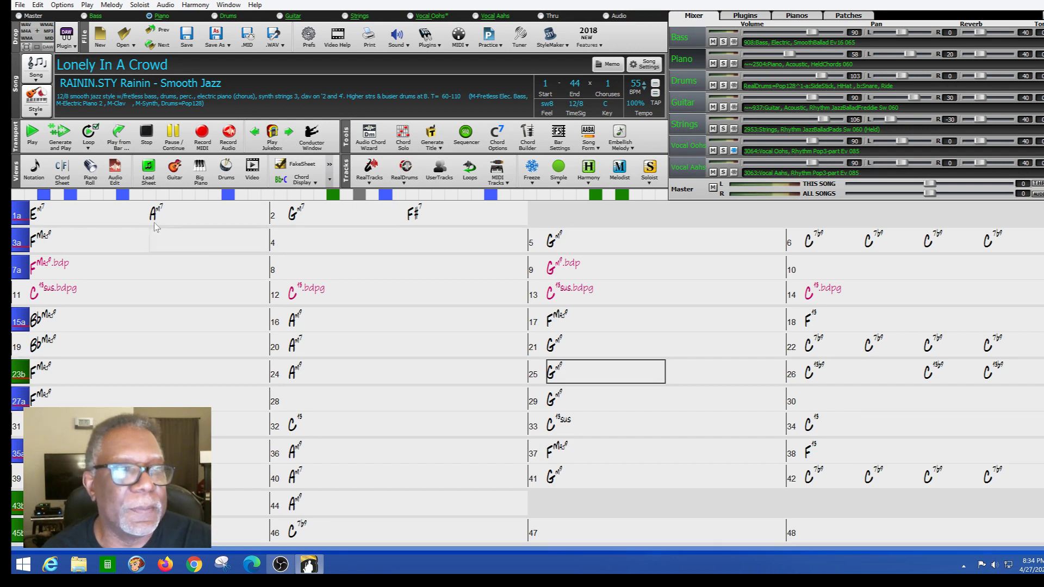
pyautogui.doubleClick(123, 218)
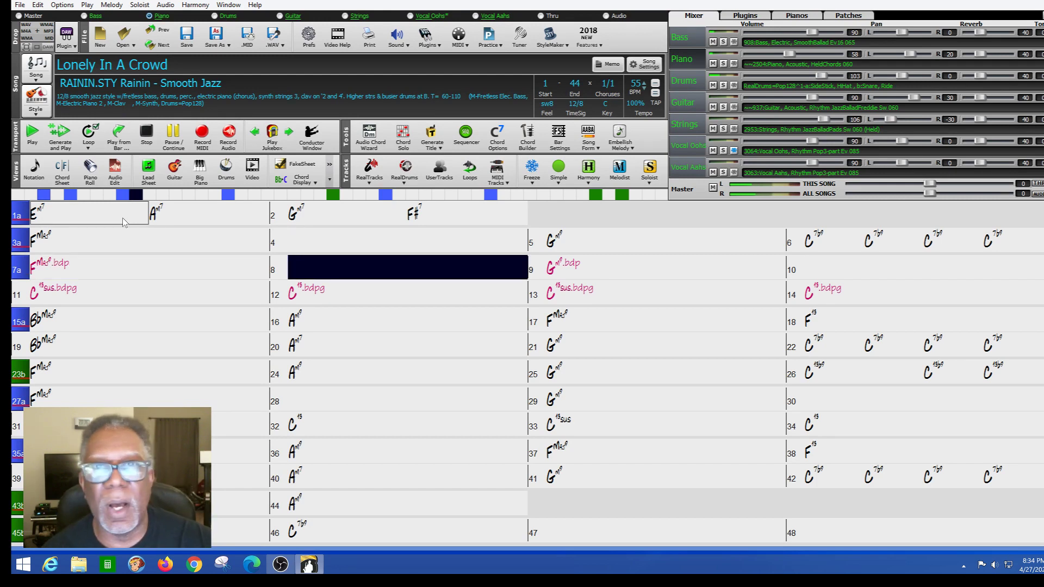
pyautogui.click(150, 137)
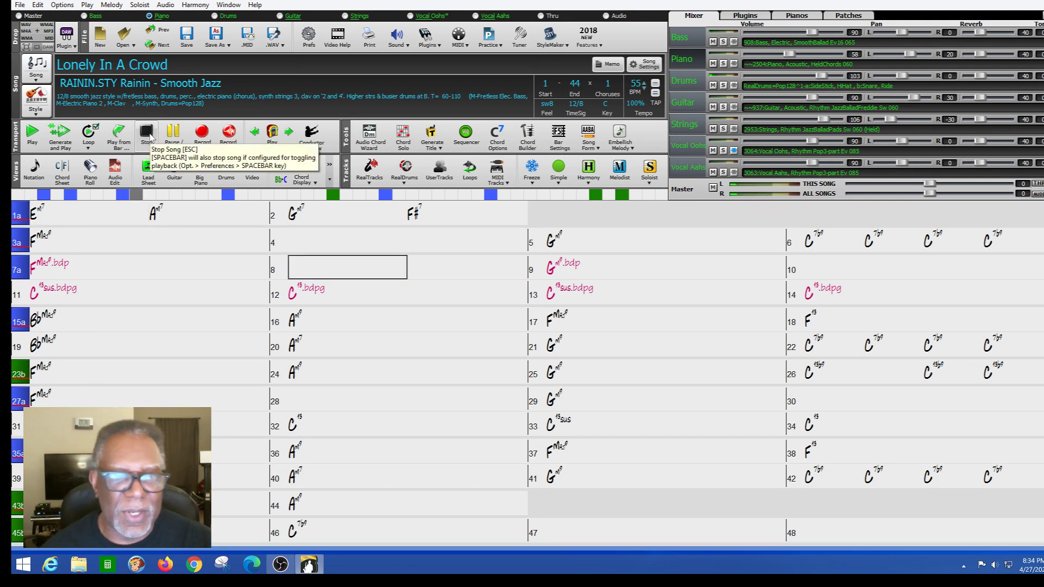
# Check the drum fill, substyle and groove options of the part marker at bar 7, and close them.
pyautogui.rightClick(23, 276)
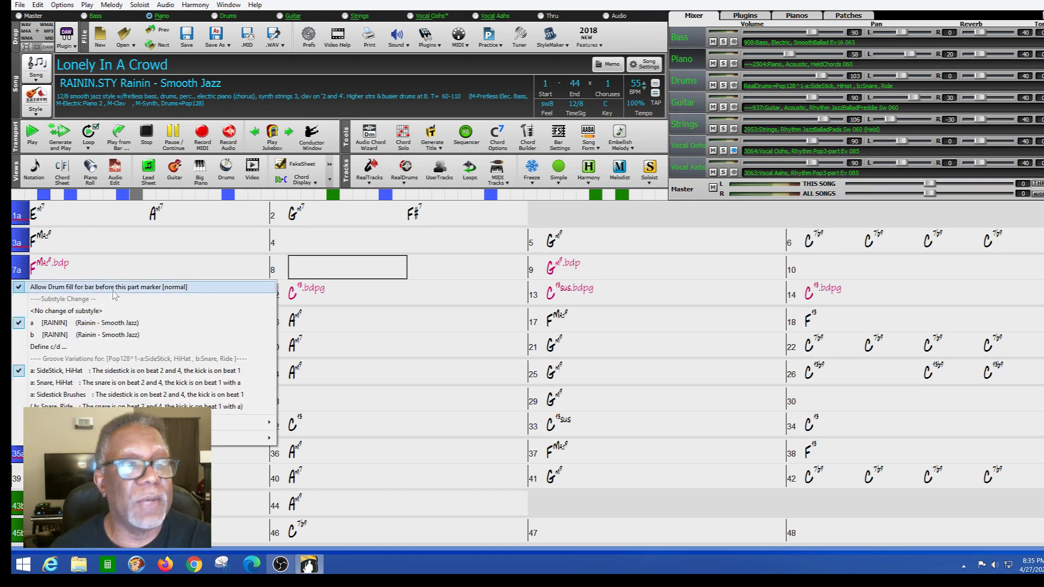
pyautogui.click(148, 270)
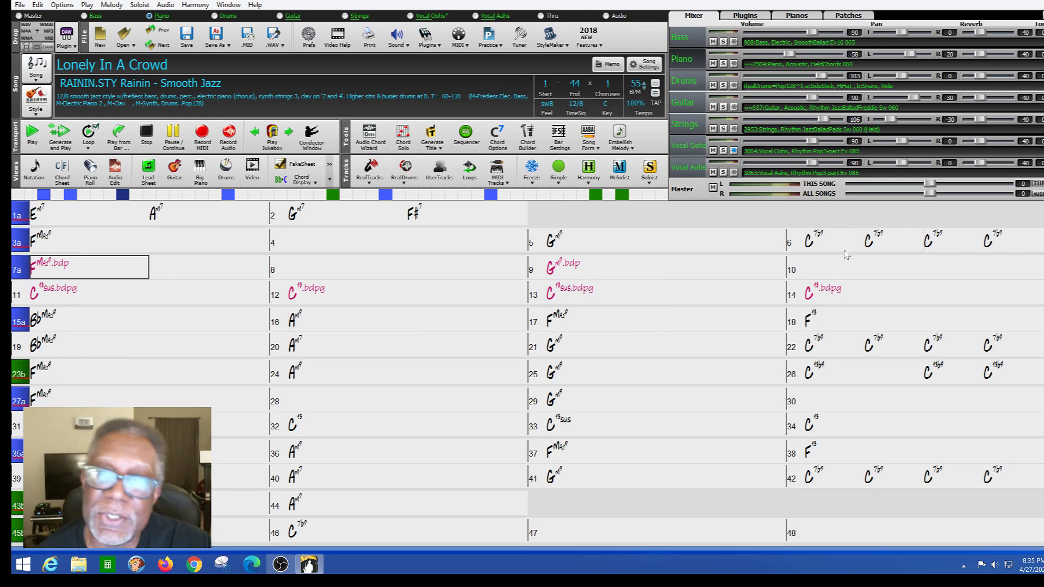
pyautogui.click(821, 249)
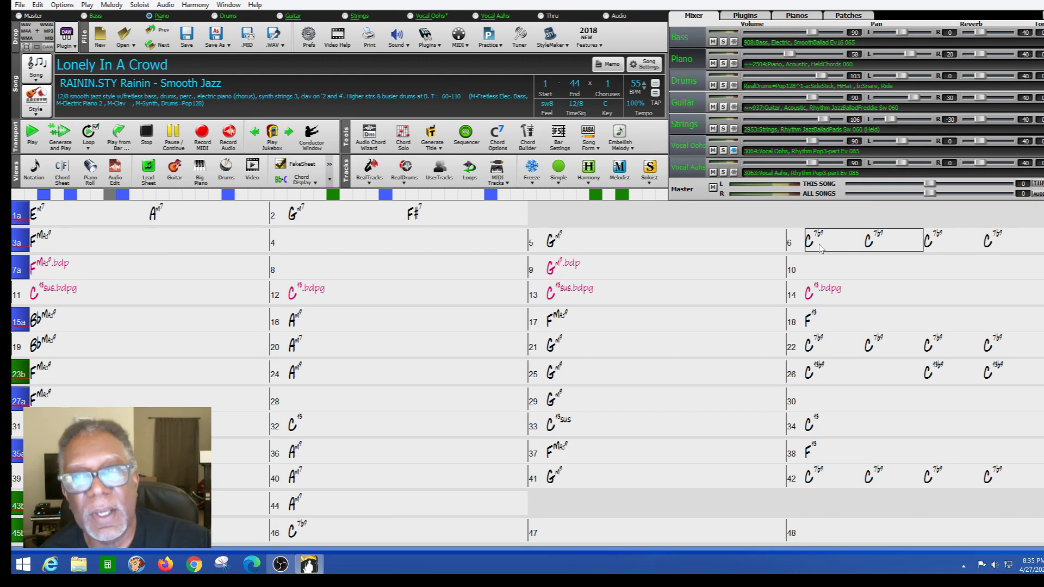
pyautogui.rightClick(821, 248)
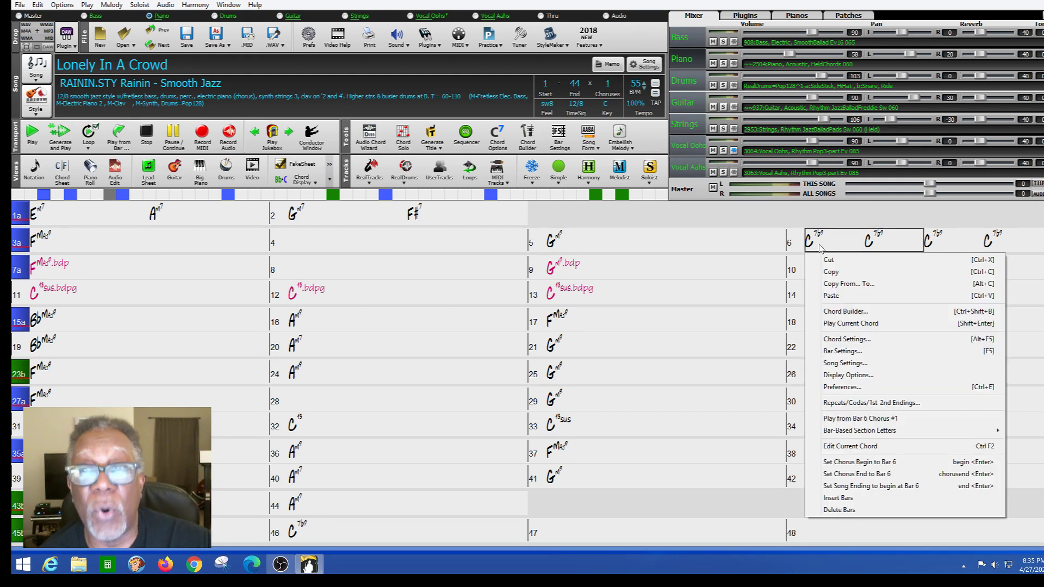
pyautogui.click(834, 340)
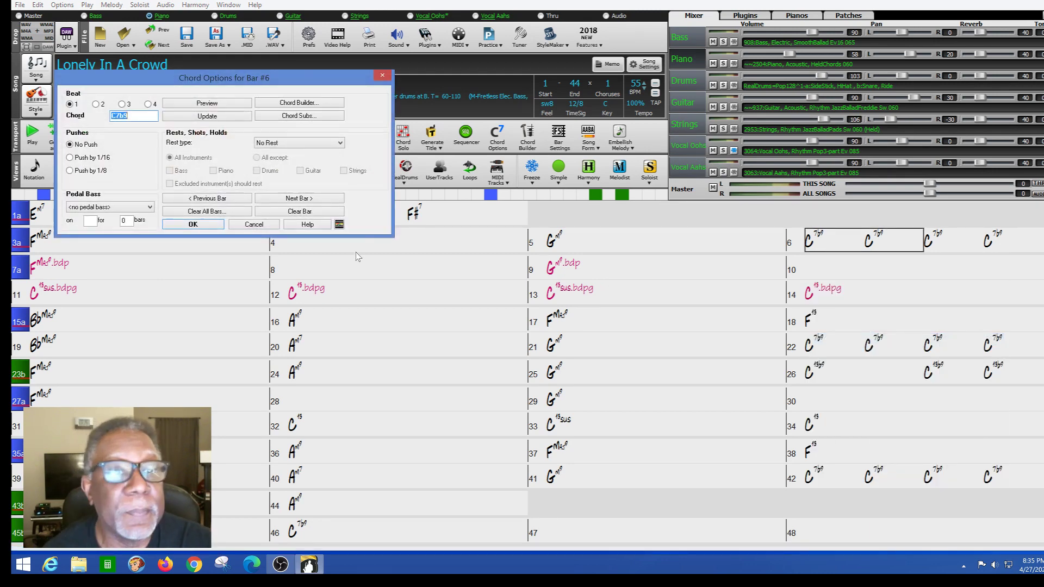
pyautogui.click(338, 143)
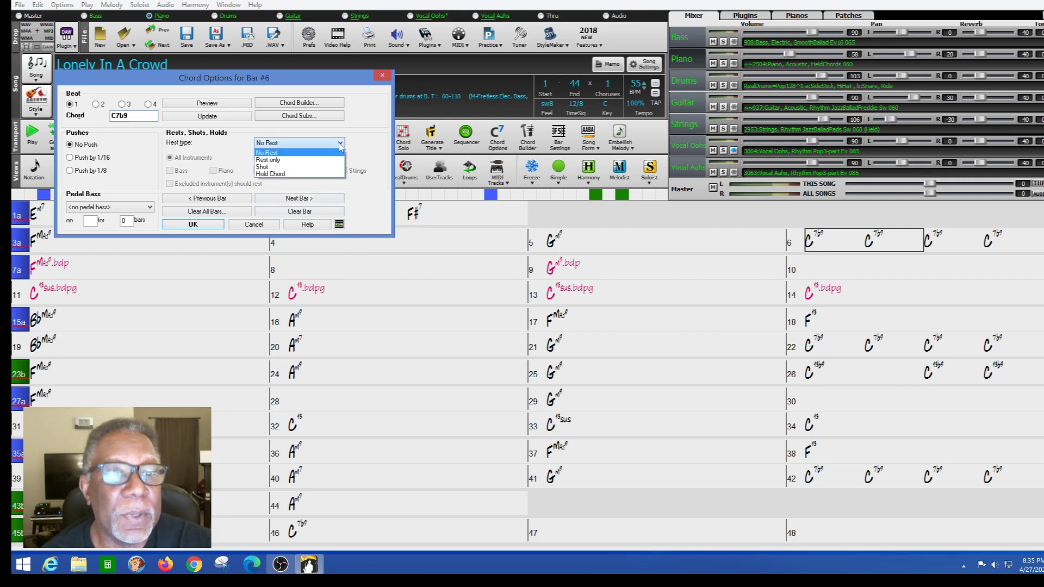
pyautogui.click(312, 167)
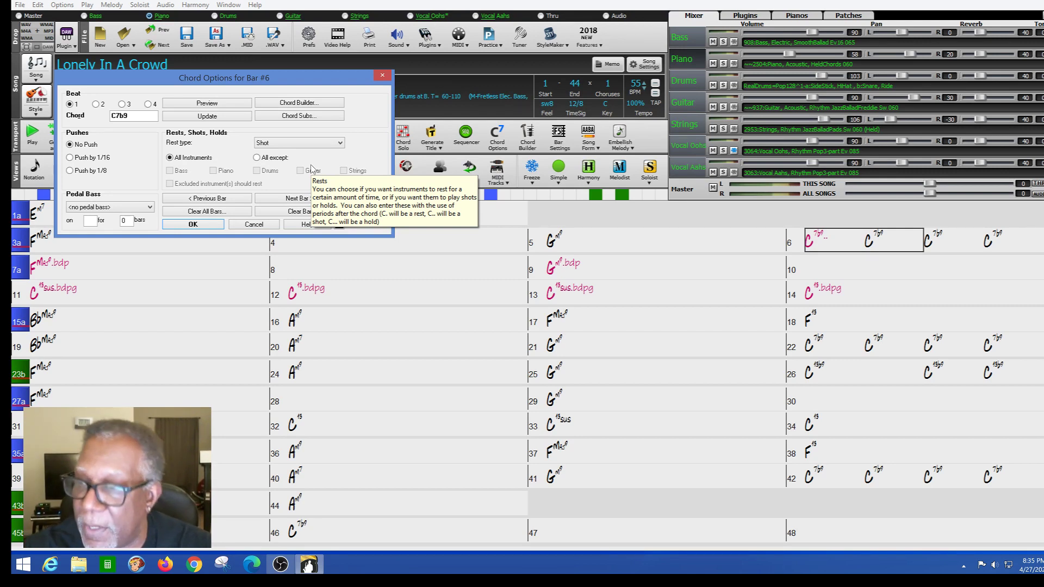
pyautogui.click(96, 104)
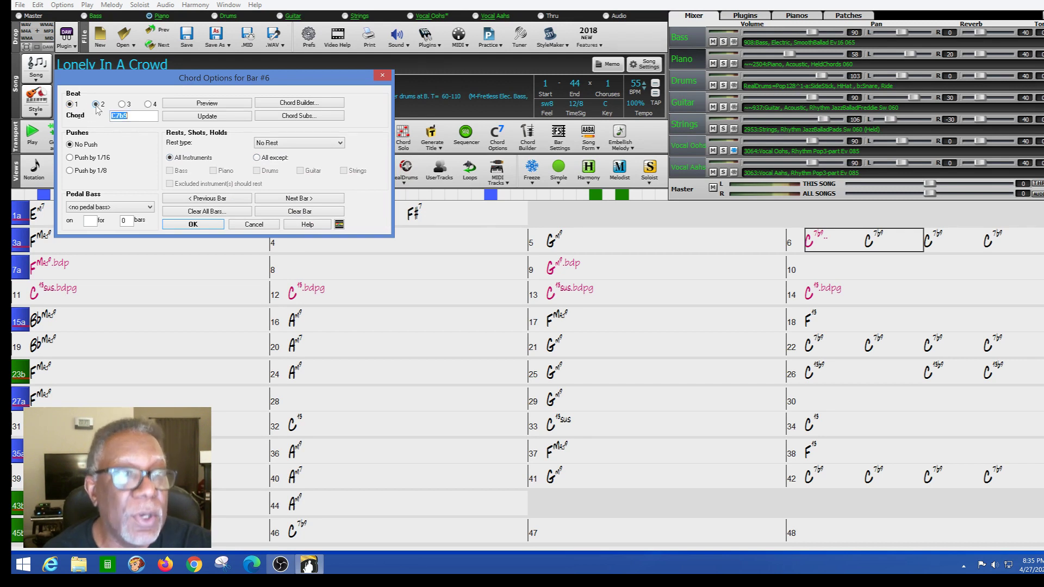
pyautogui.click(341, 144)
pyautogui.click(287, 167)
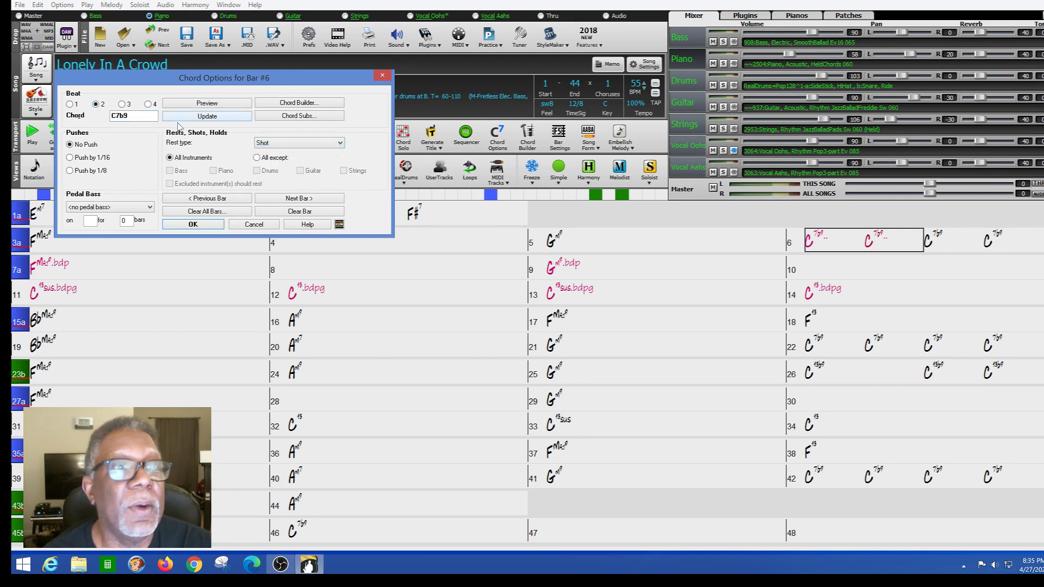
pyautogui.click(121, 104)
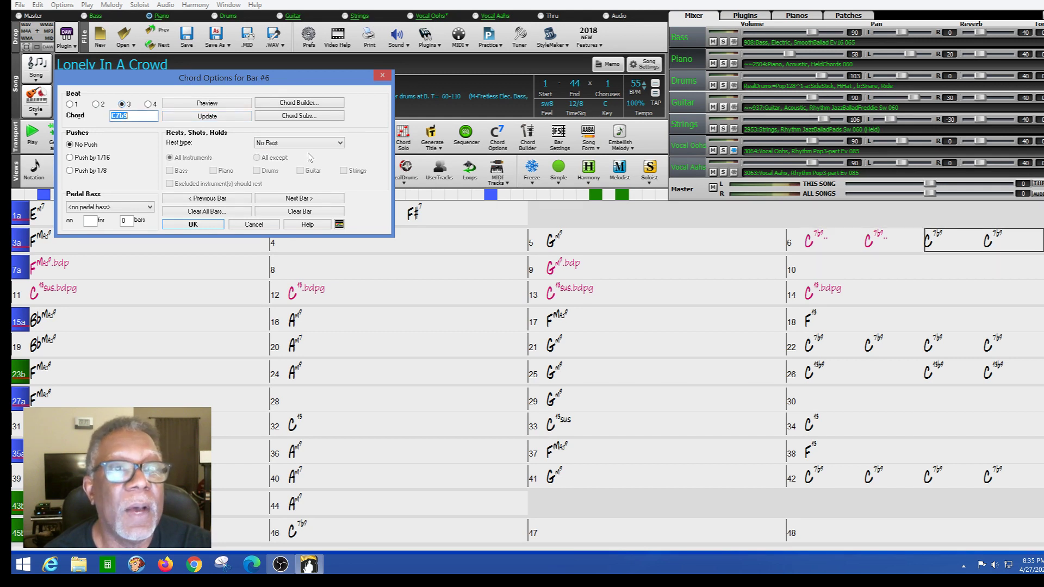
pyautogui.click(341, 144)
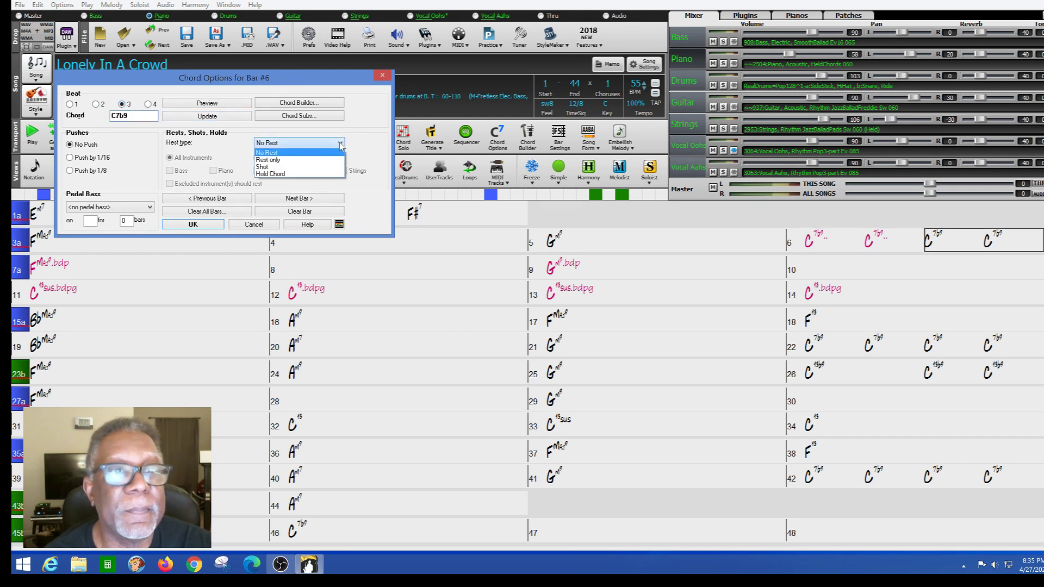
pyautogui.click(282, 167)
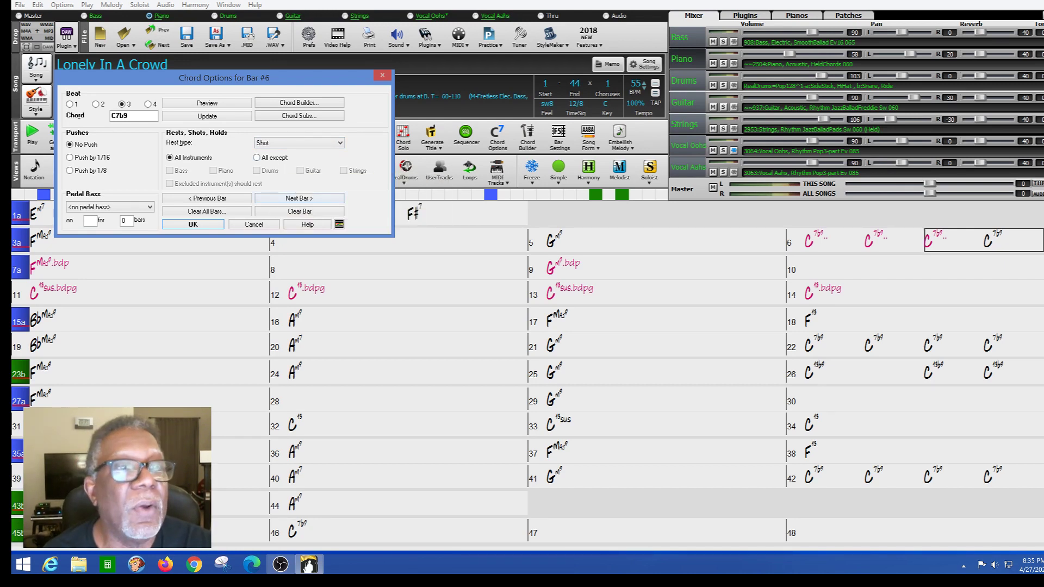
pyautogui.click(149, 104)
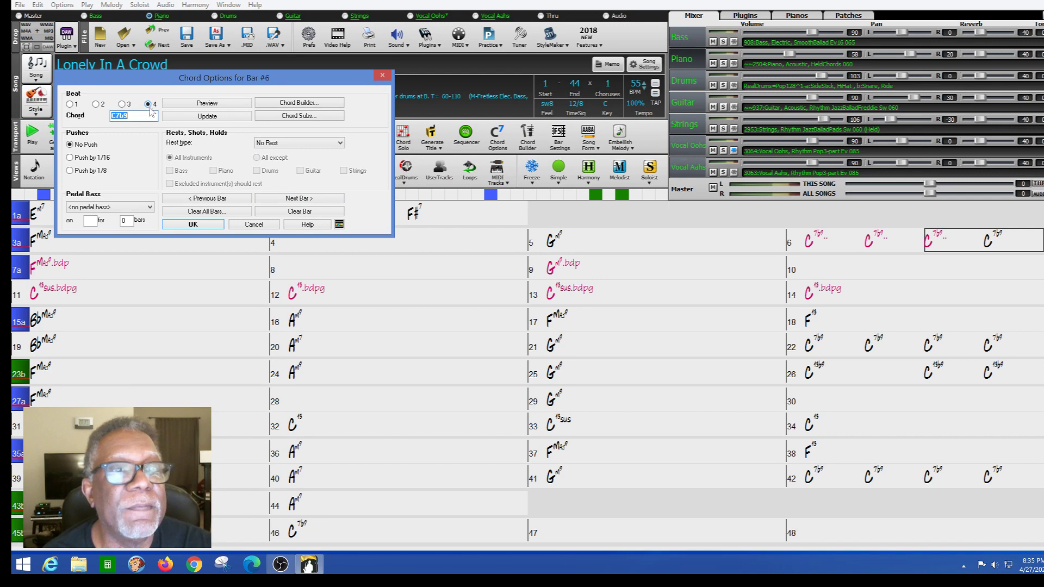
pyautogui.click(340, 144)
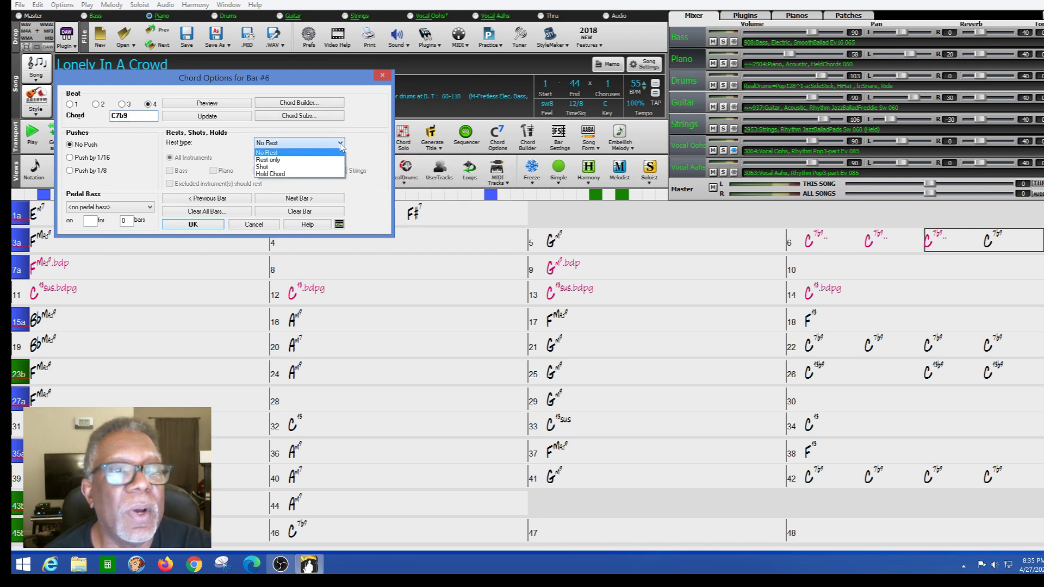
pyautogui.click(311, 159)
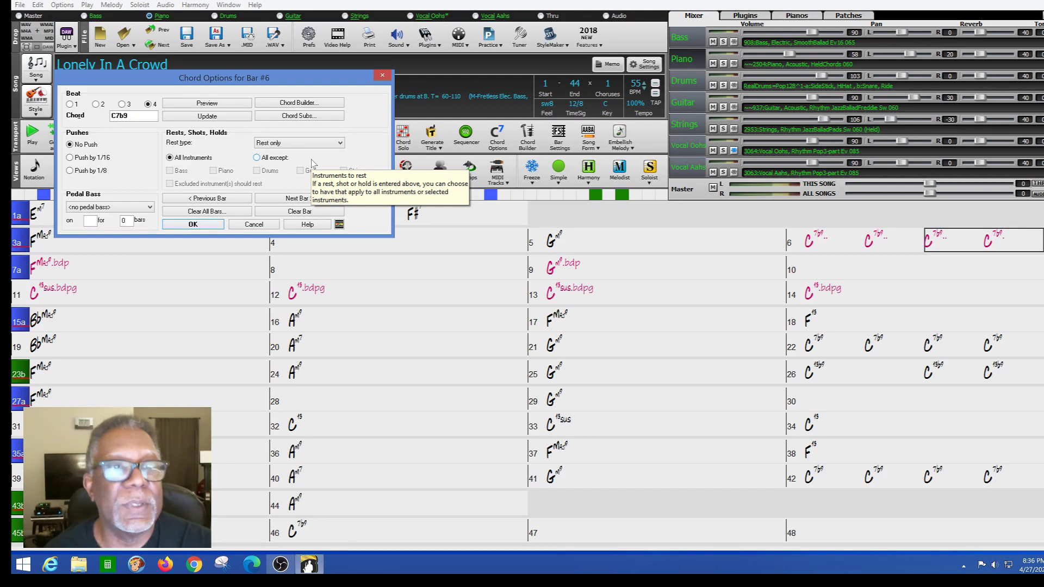
pyautogui.click(256, 158)
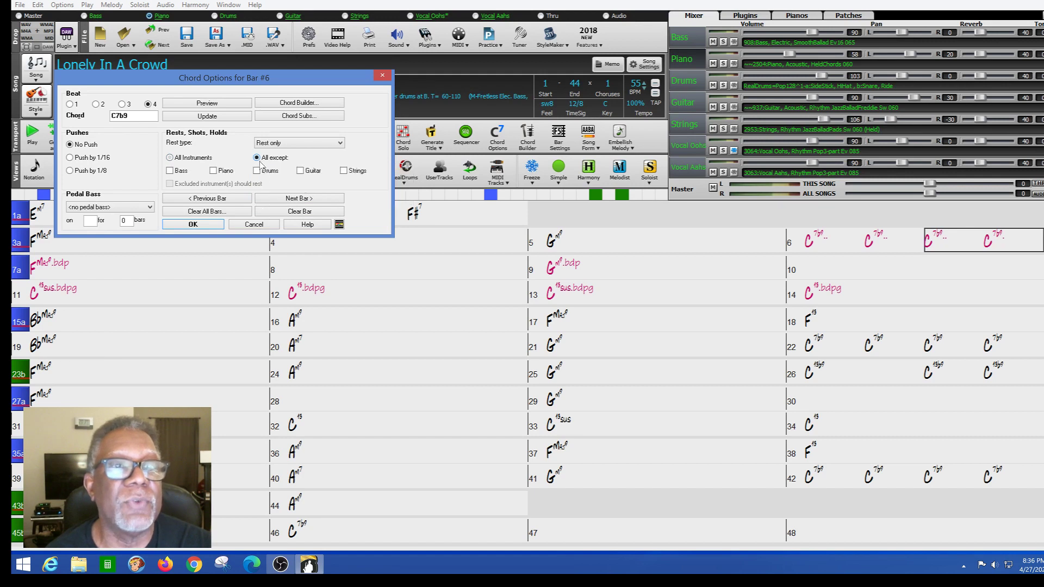
pyautogui.click(257, 171)
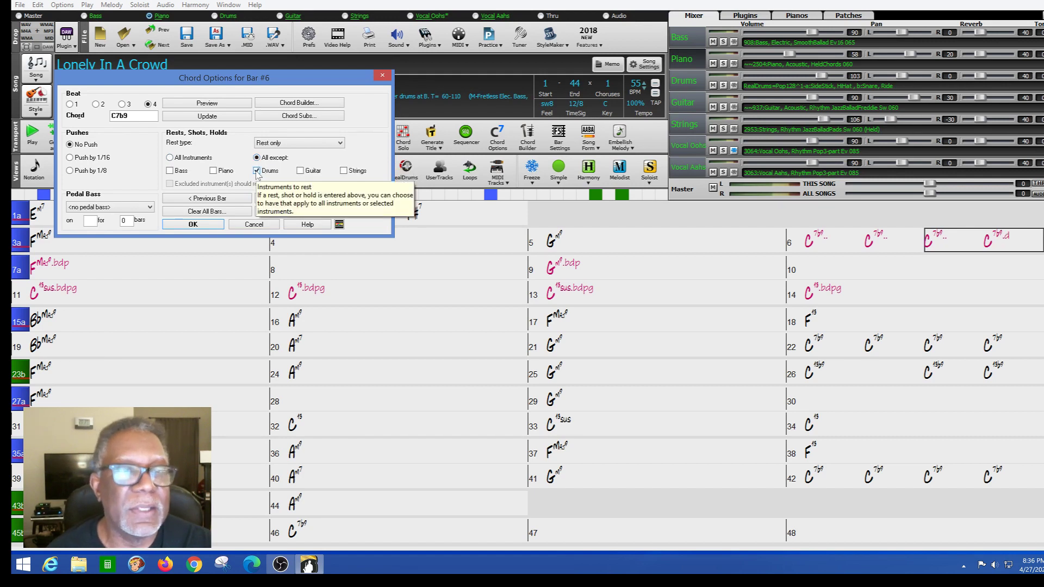
pyautogui.click(254, 225)
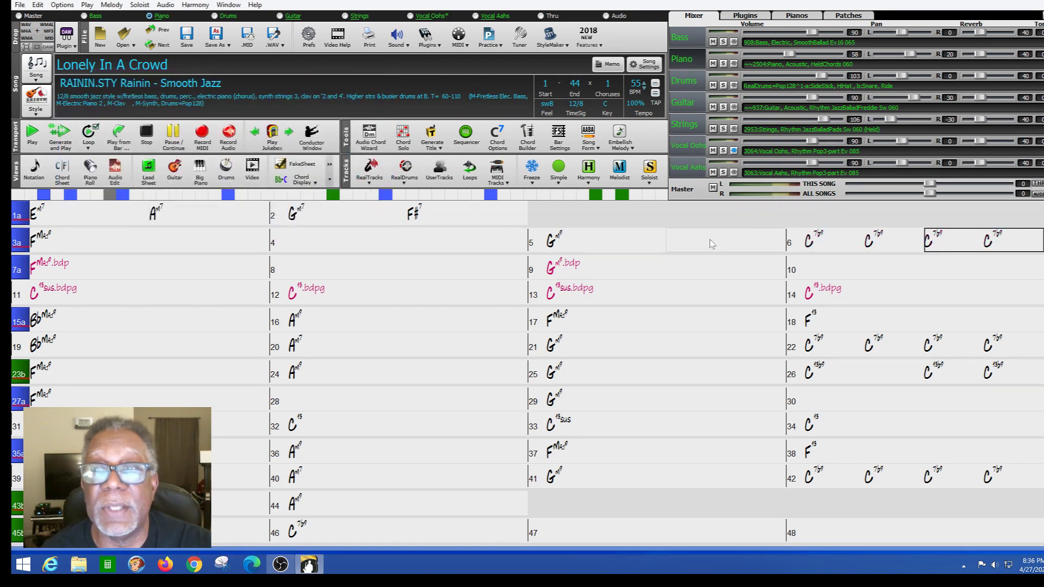
# In the chord settings for bar 6, set the rest type of the beat 1 chord to Shot for all instruments.
pyautogui.click(816, 244)
pyautogui.rightClick(816, 243)
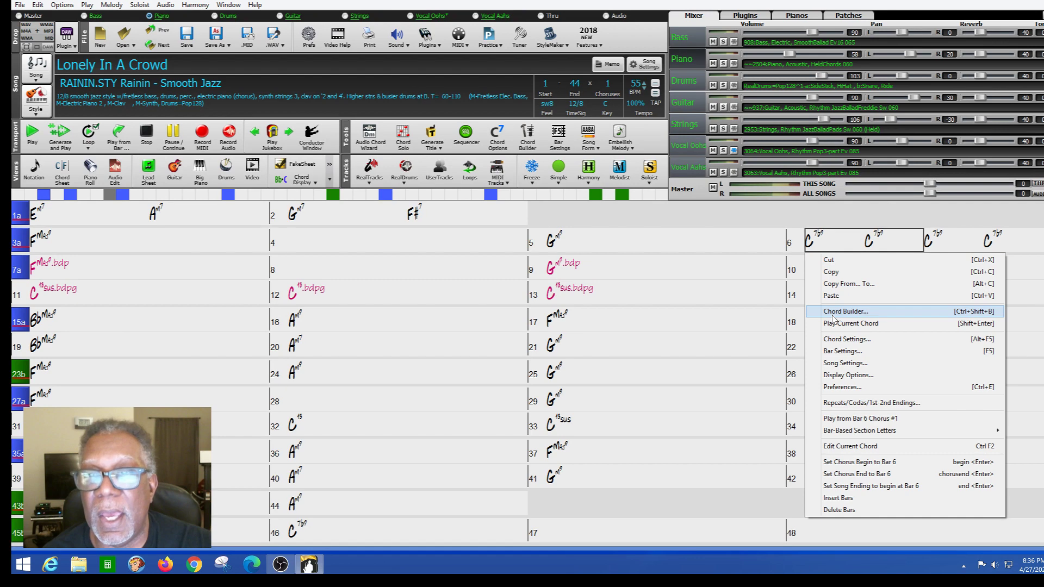
pyautogui.click(839, 340)
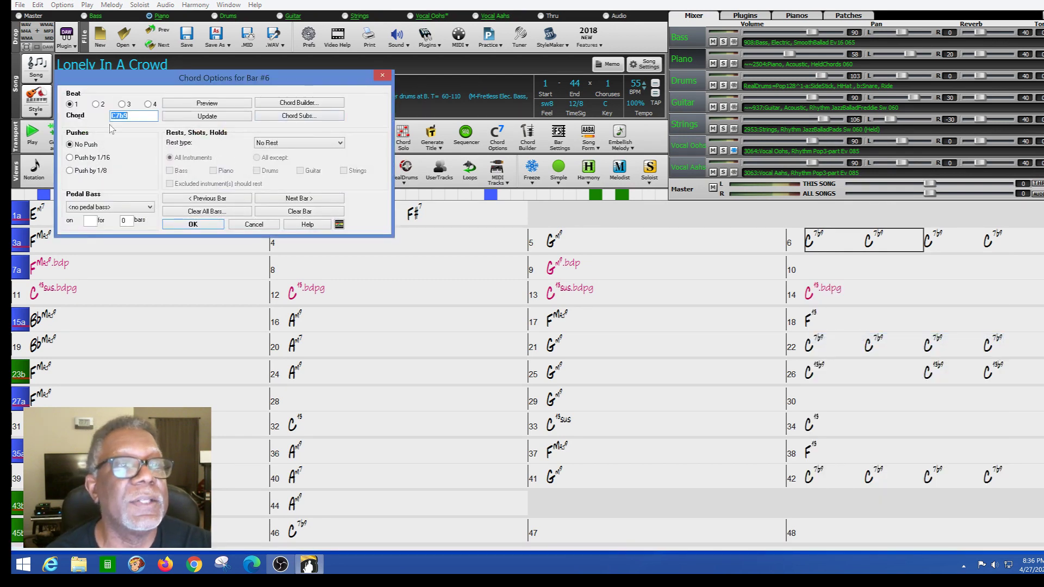
pyautogui.click(344, 144)
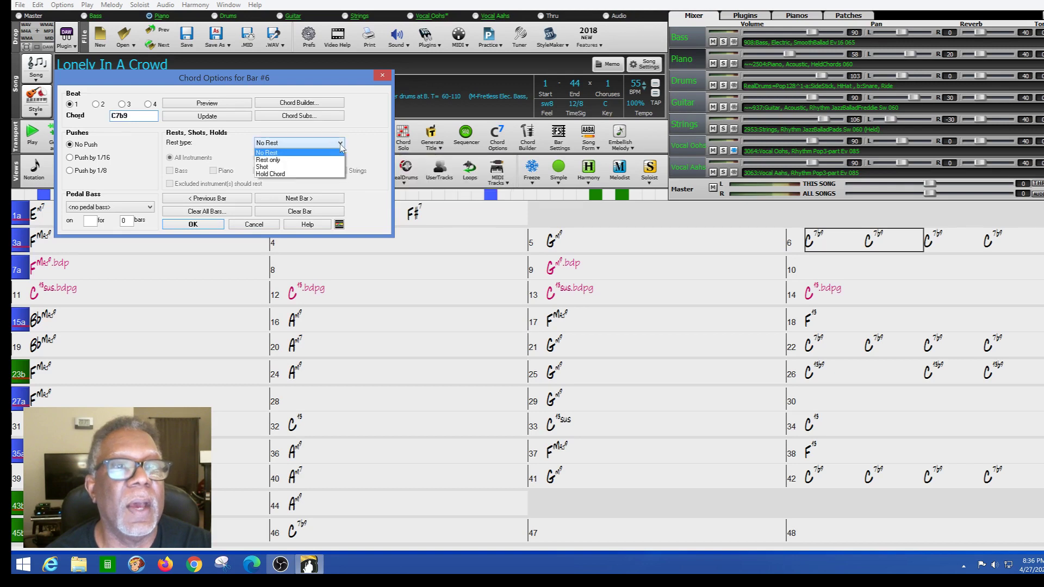
pyautogui.click(287, 168)
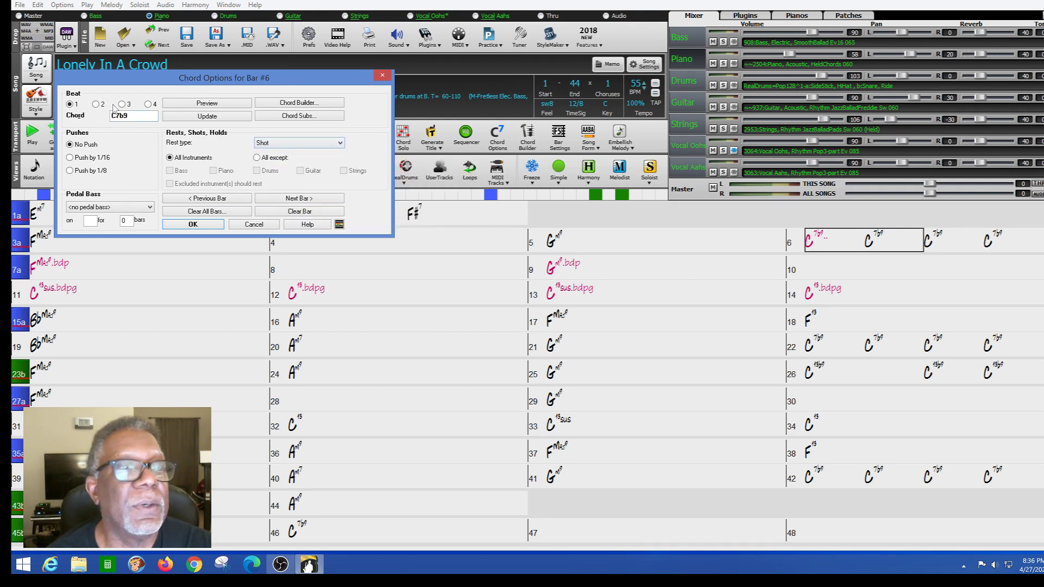
# Set the rest type of the beat 2 and beat 3 chords in bar 6 to Shot for all instruments.
pyautogui.click(95, 105)
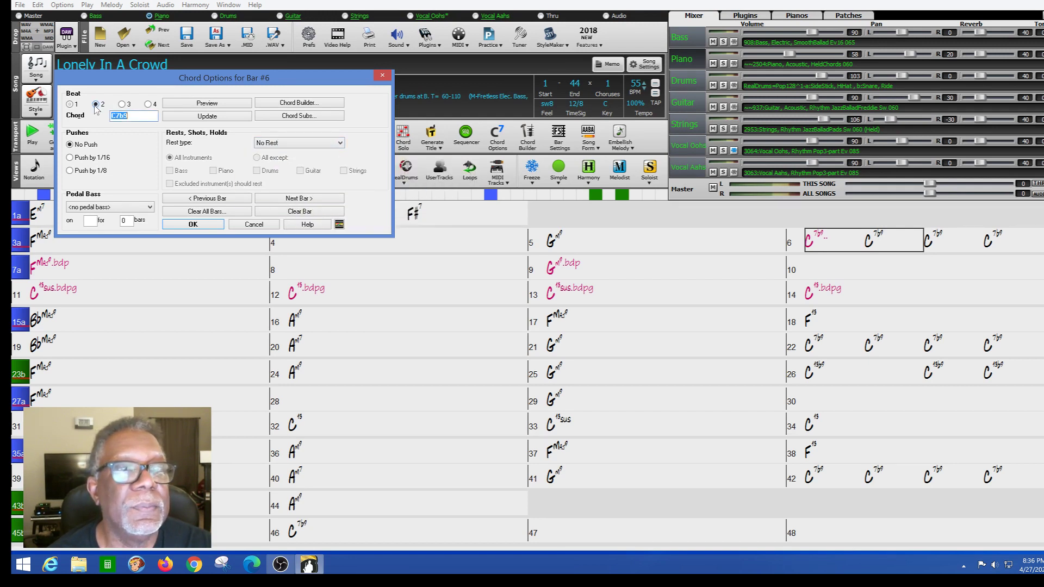
pyautogui.click(341, 143)
pyautogui.click(278, 168)
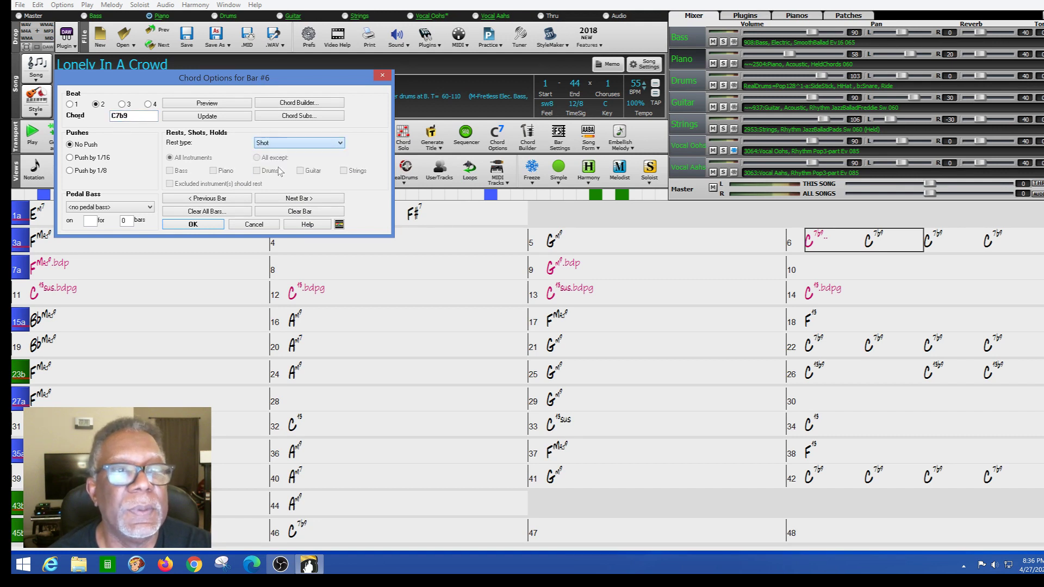
pyautogui.click(340, 143)
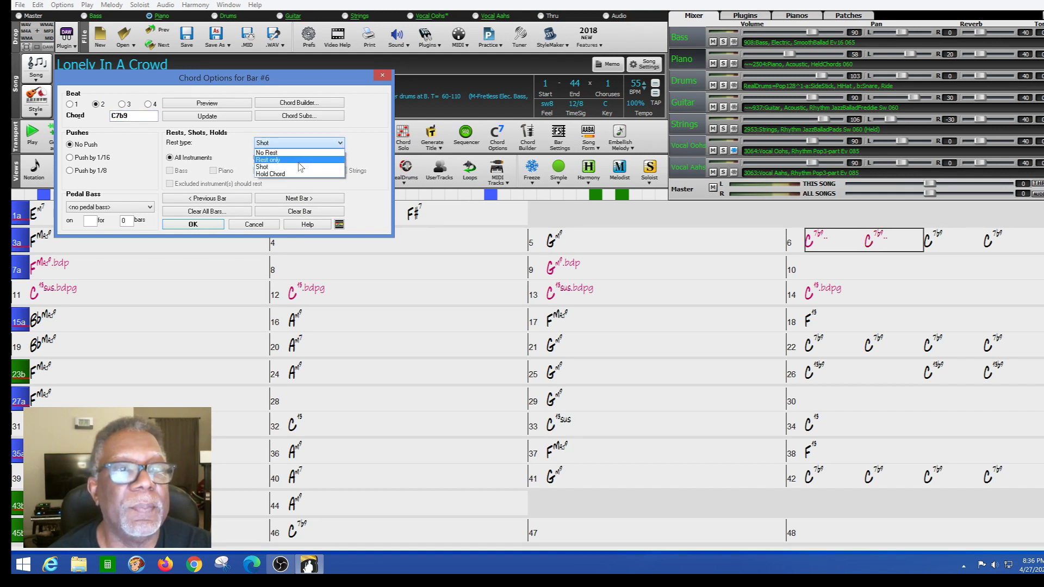
pyautogui.click(289, 168)
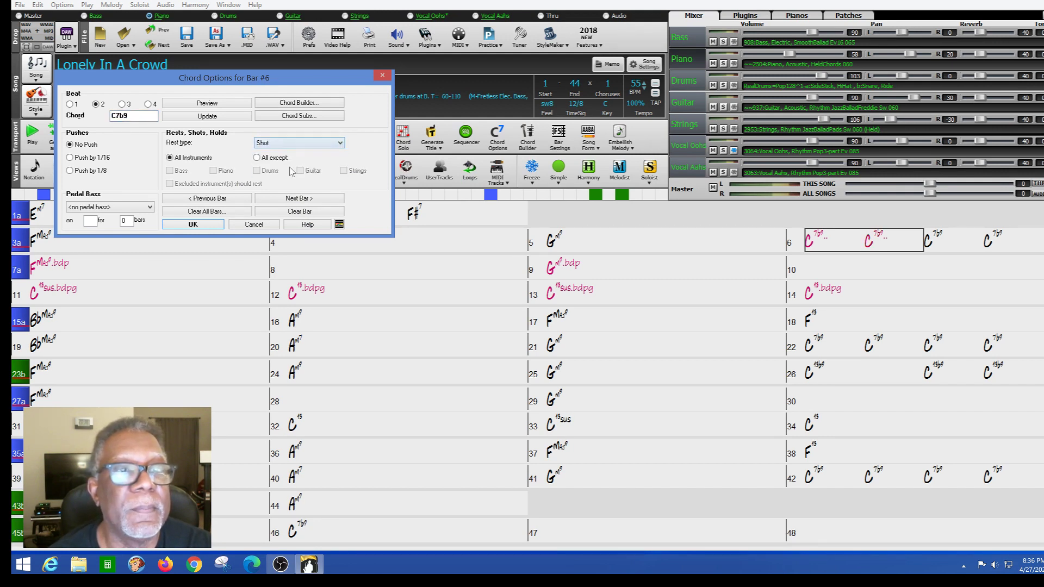
pyautogui.click(339, 143)
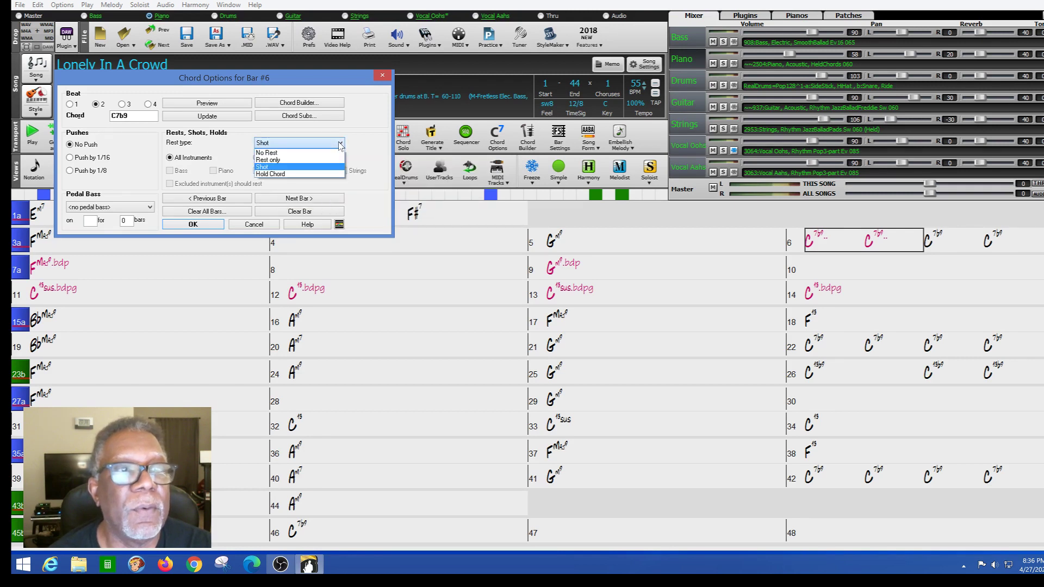
pyautogui.click(272, 167)
pyautogui.click(122, 104)
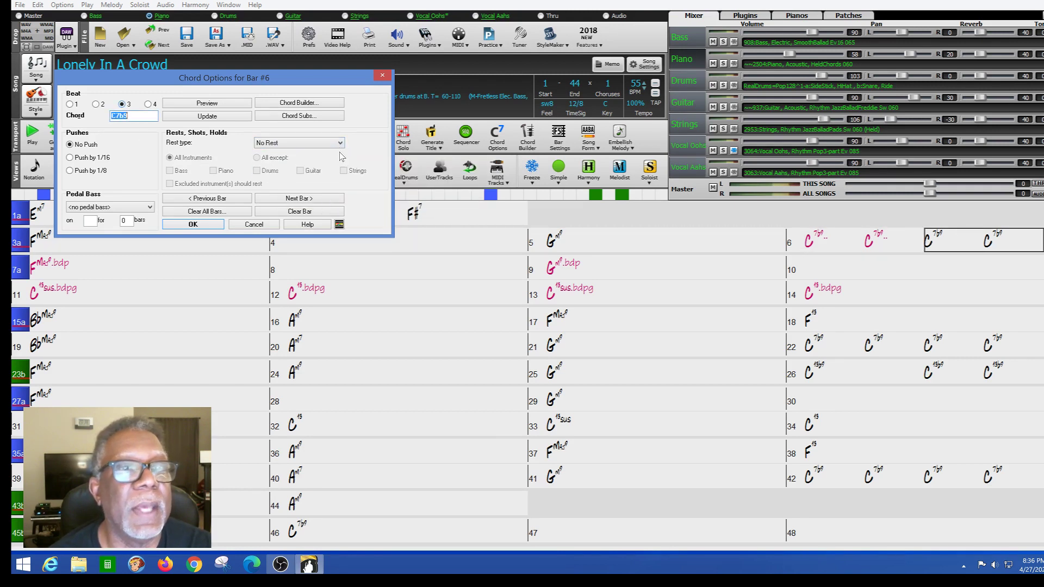
pyautogui.click(340, 143)
pyautogui.click(279, 169)
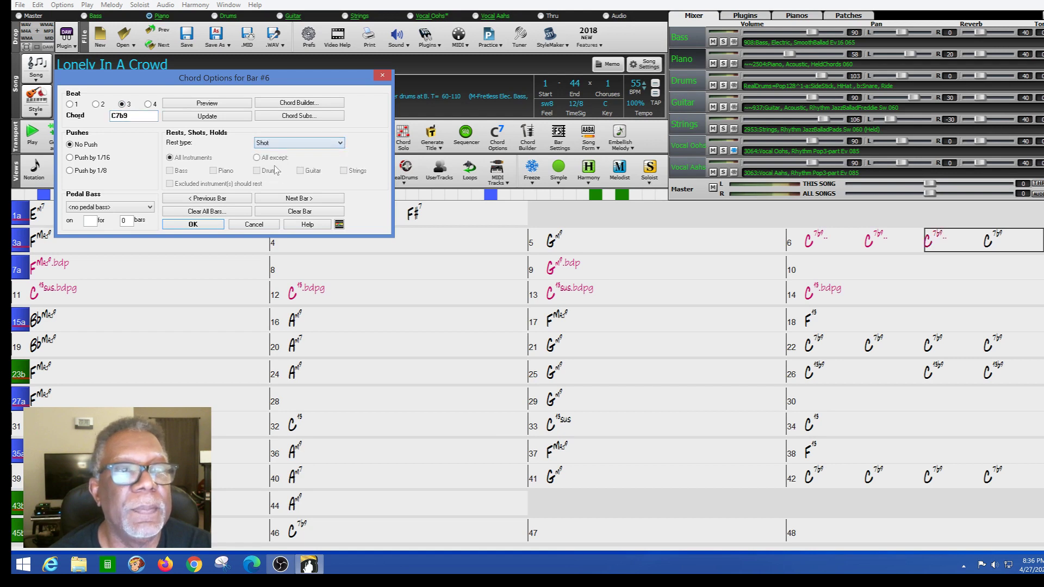
# Make the beat 4 chord in bar 6 a Shot for all instruments except Drums, and apply the chord settings.
pyautogui.click(148, 105)
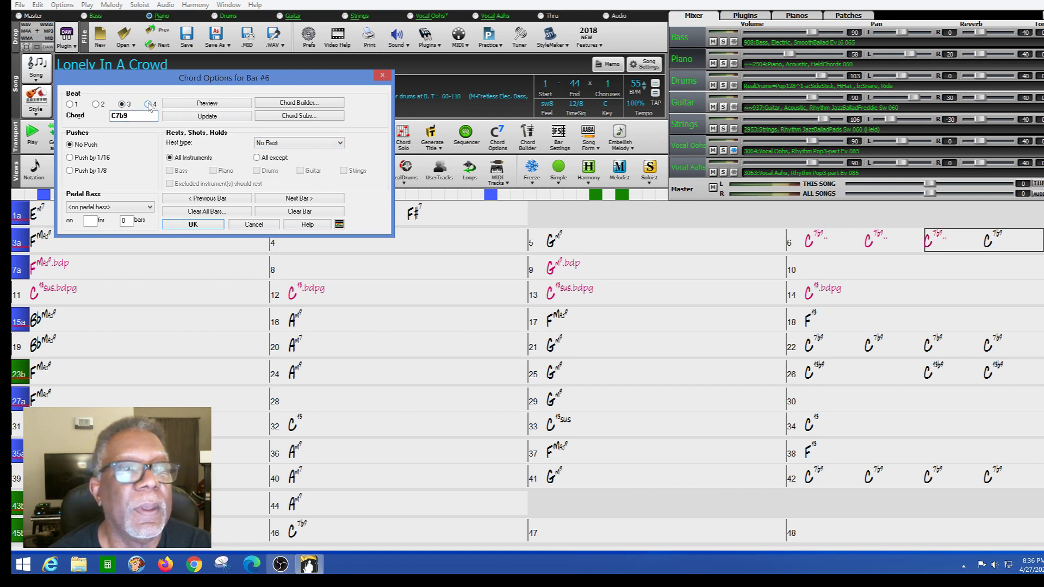
pyautogui.click(340, 143)
pyautogui.click(269, 167)
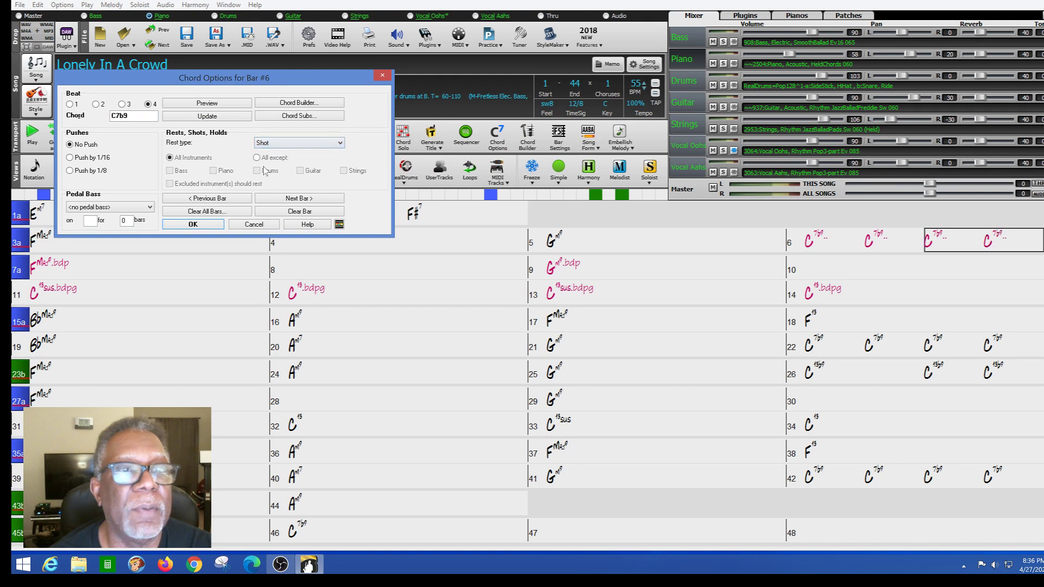
pyautogui.click(256, 158)
pyautogui.click(257, 170)
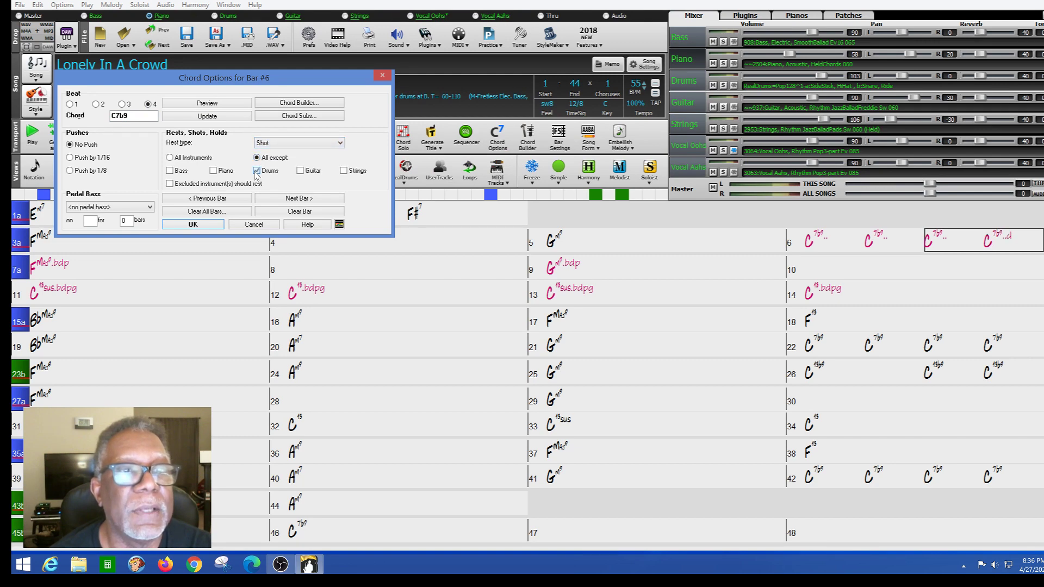
pyautogui.click(193, 224)
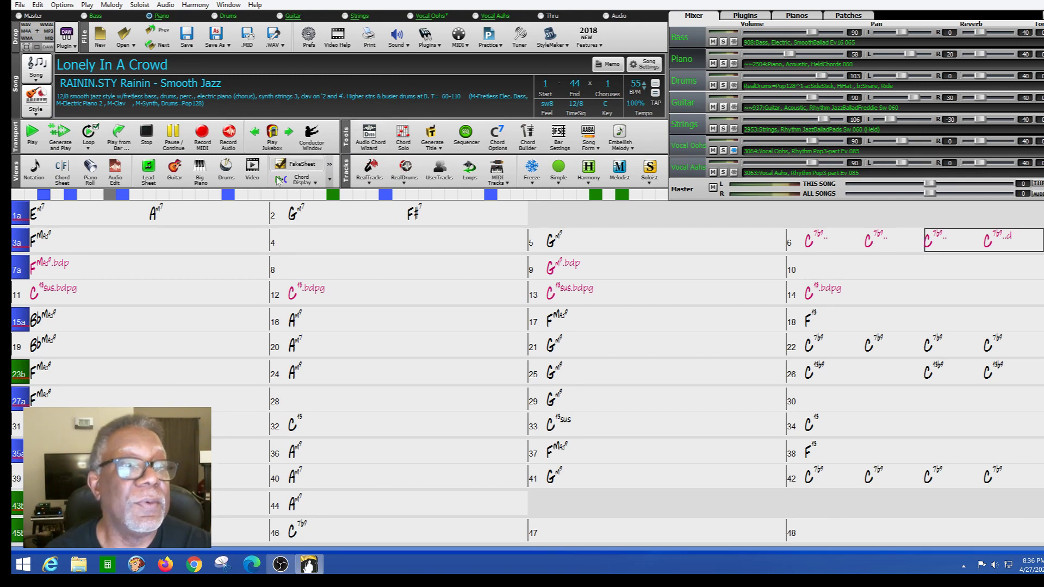
# Regenerate the song and play it from bar 1 past the shots in bar 6, and stop playback.
pyautogui.click(103, 212)
pyautogui.click(61, 134)
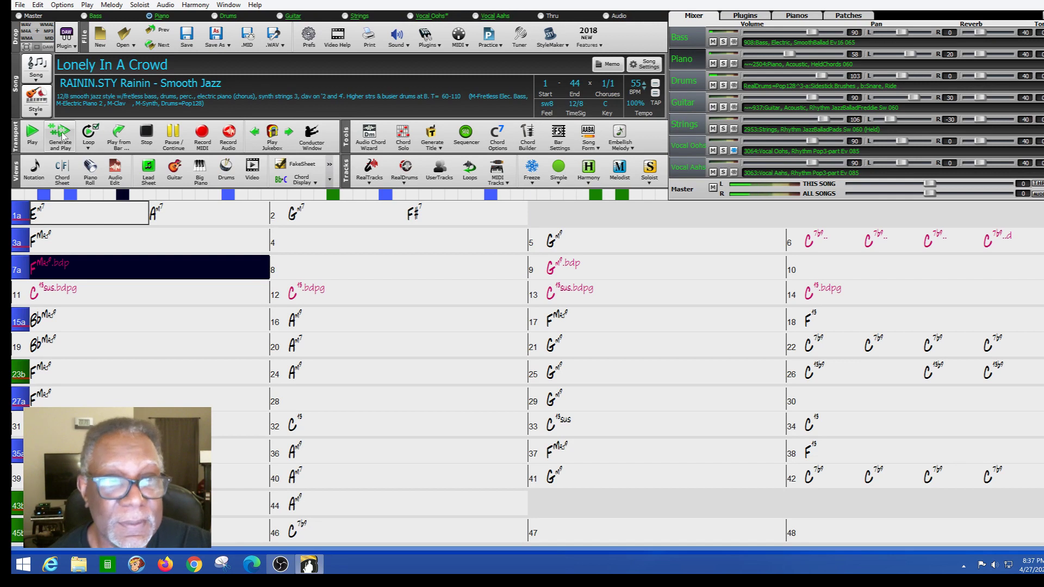
pyautogui.click(147, 135)
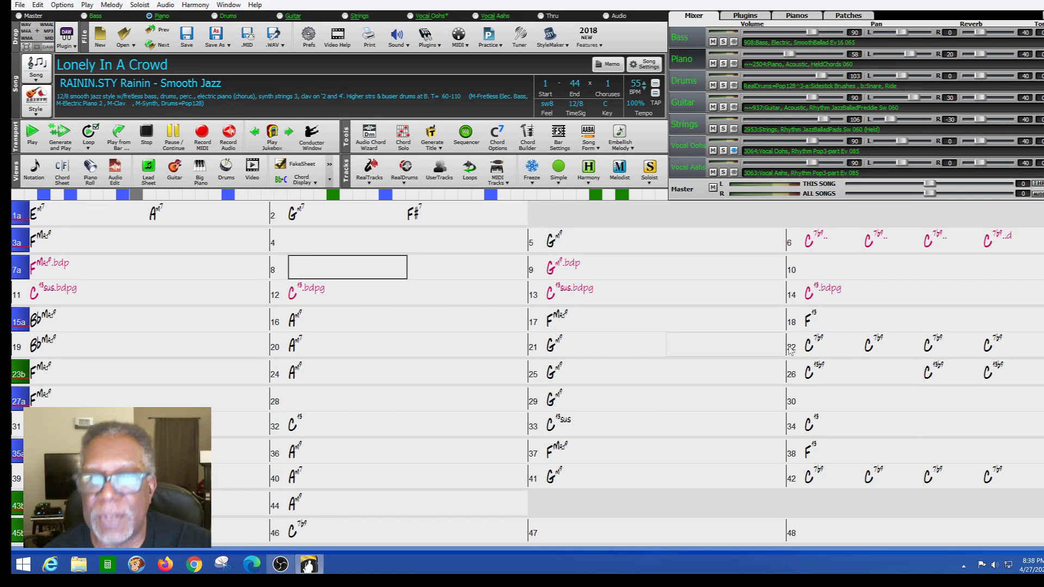
# In the chord settings for bar 22, set the rest type of the beat 1 chord to Shot for all instruments.
pyautogui.click(820, 346)
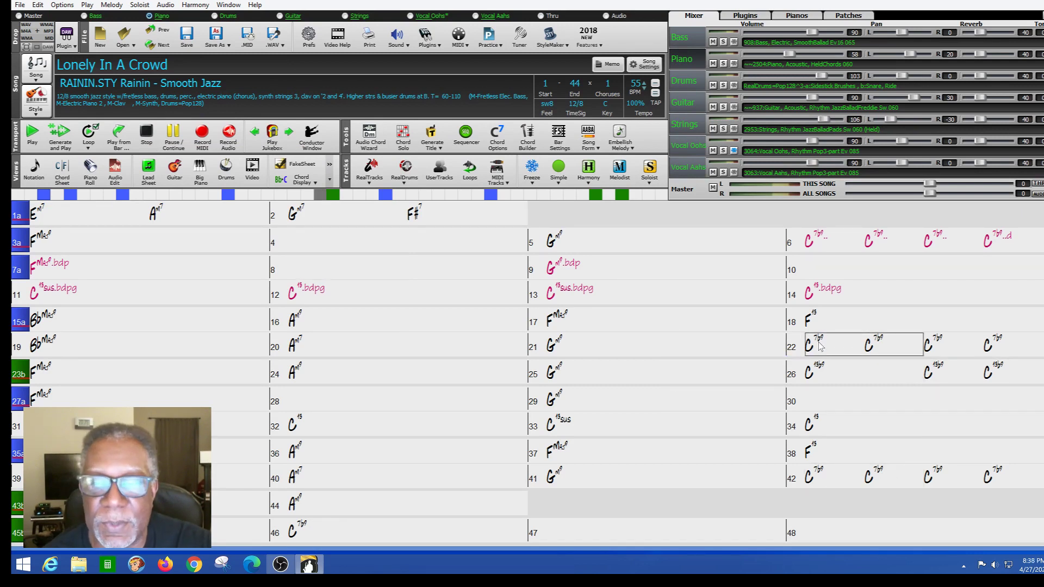
pyautogui.rightClick(820, 346)
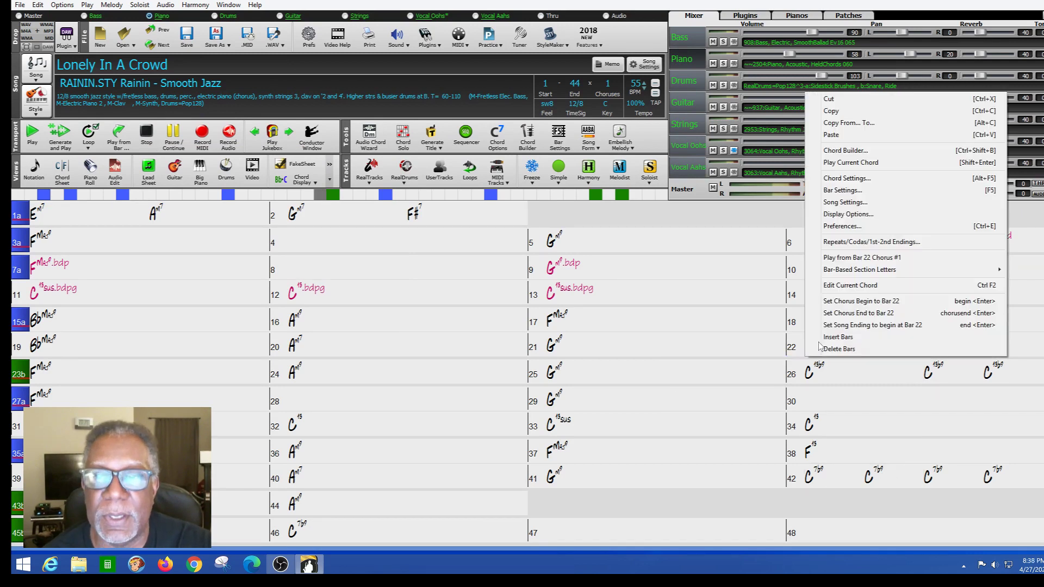
pyautogui.click(837, 178)
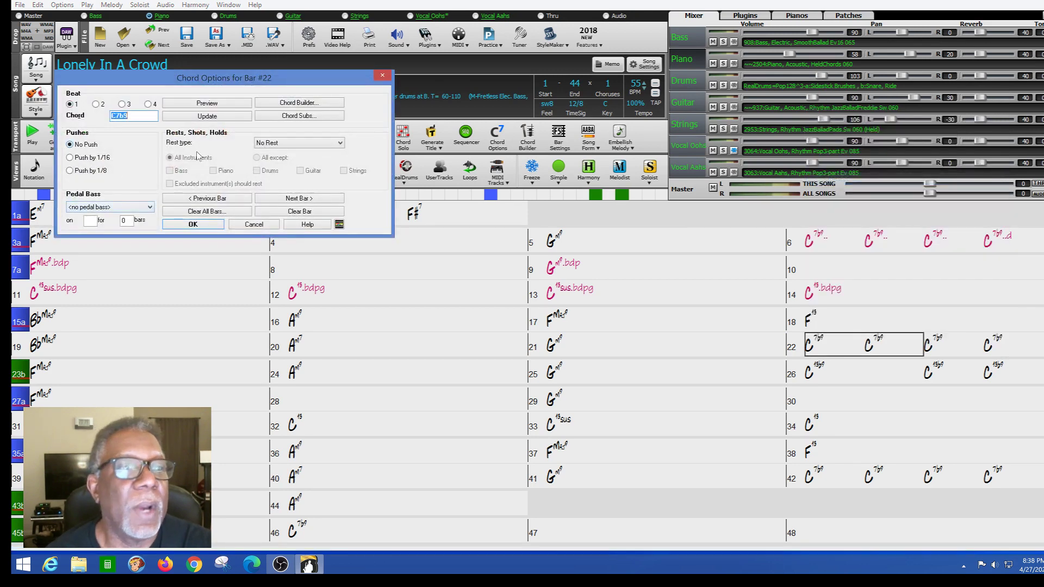
pyautogui.click(339, 143)
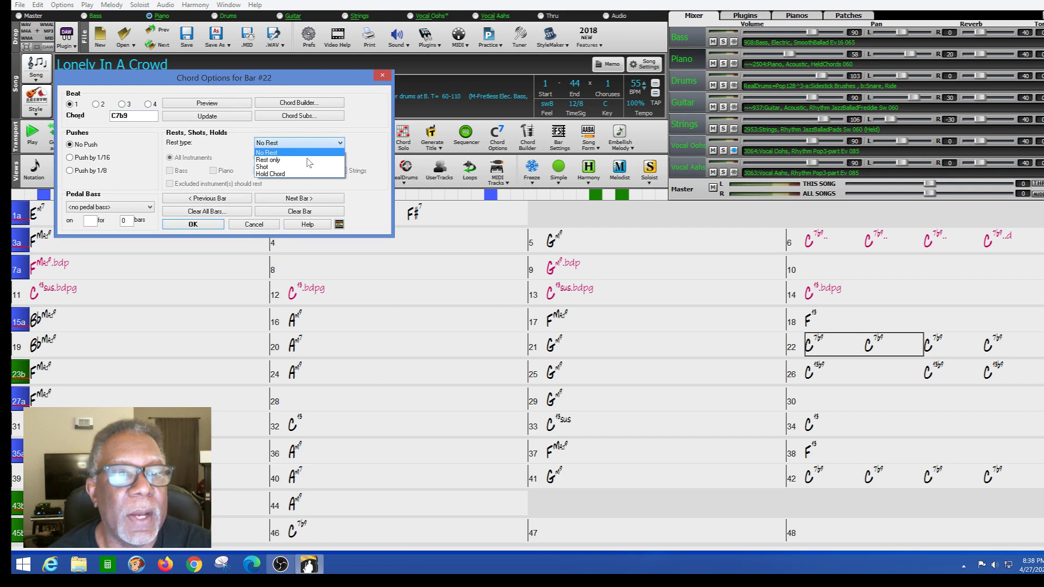
pyautogui.click(291, 165)
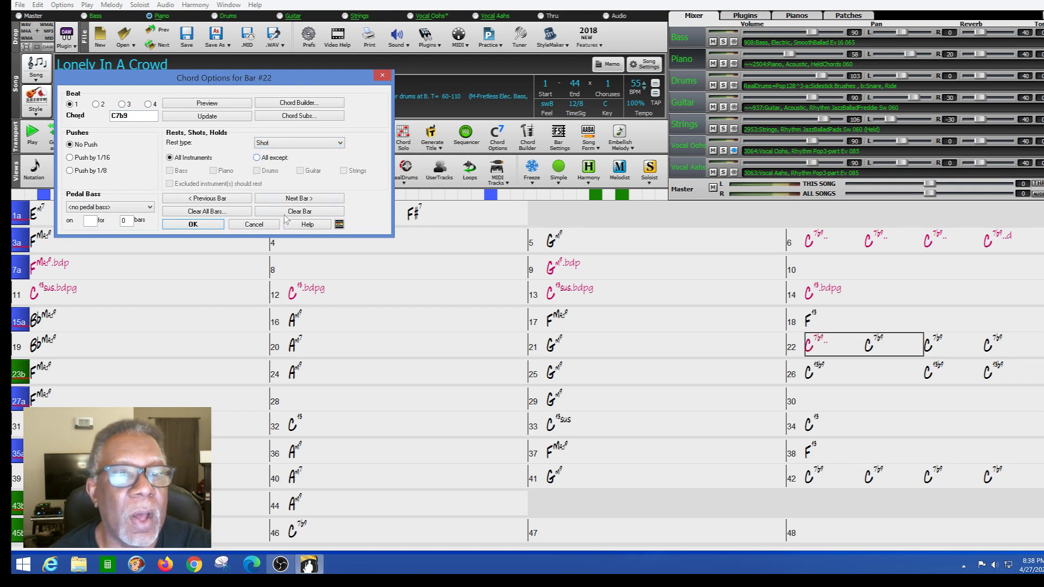
# Set the rest type of the beat 2 and beat 3 chords in bar 22 to Shot for all instruments.
pyautogui.click(96, 104)
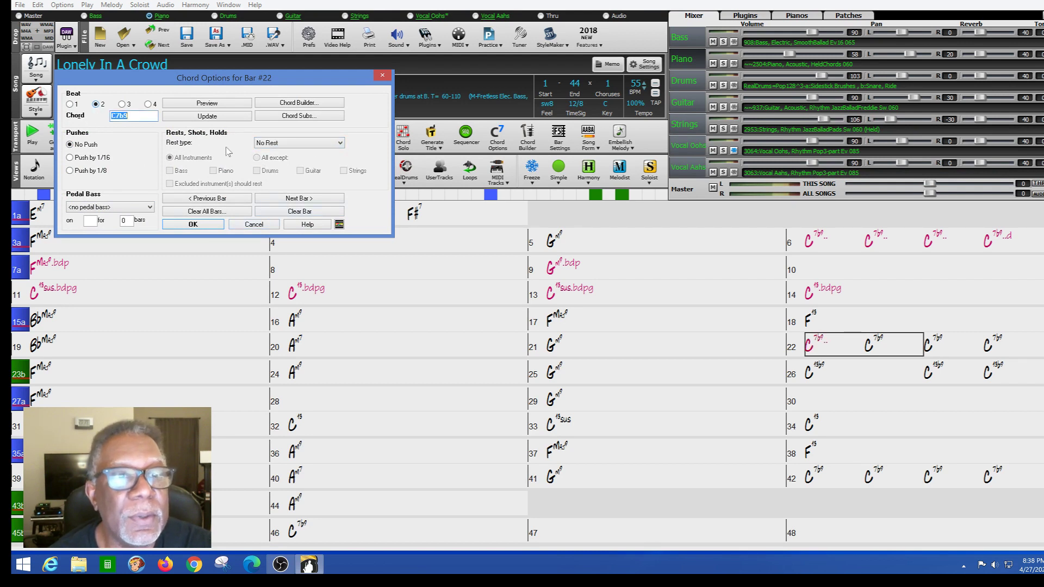
pyautogui.click(340, 143)
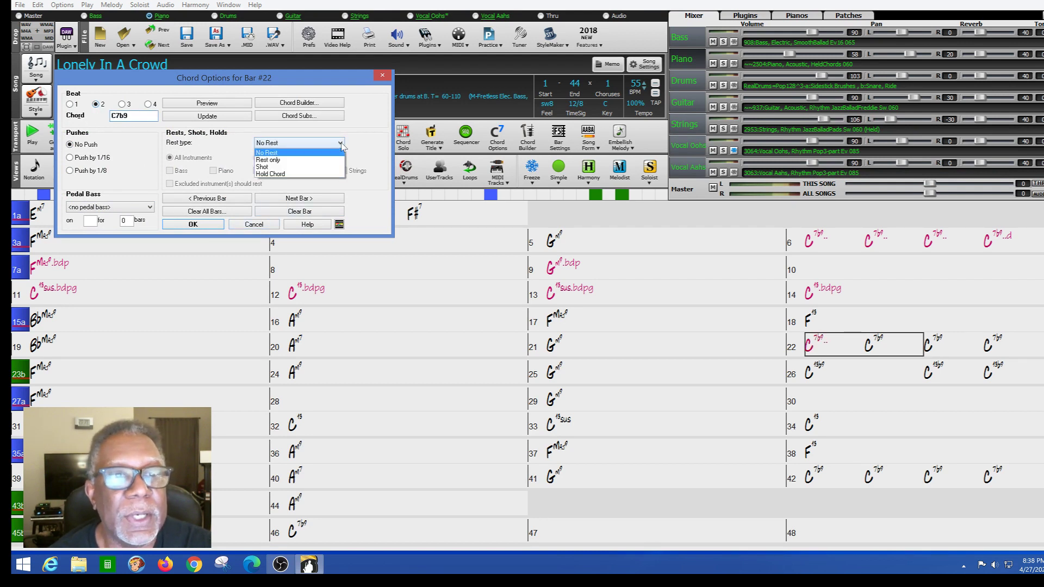
pyautogui.click(288, 168)
pyautogui.click(129, 107)
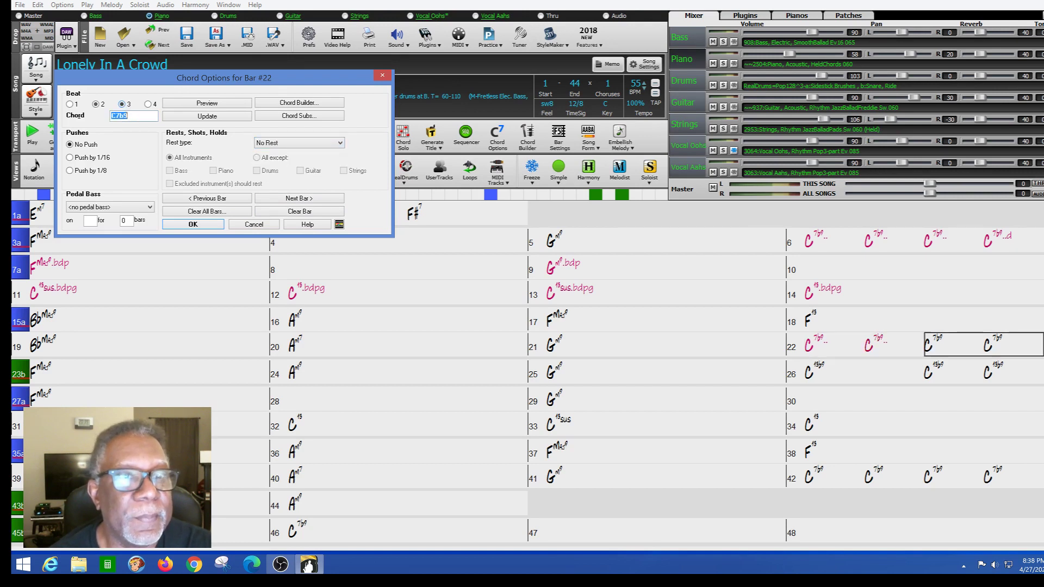
pyautogui.click(340, 143)
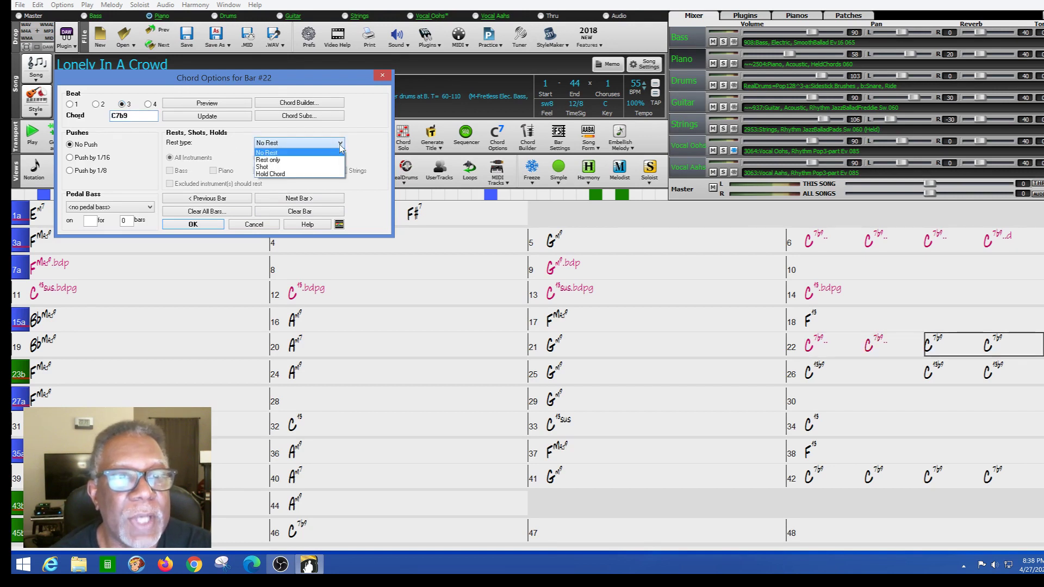
pyautogui.click(275, 166)
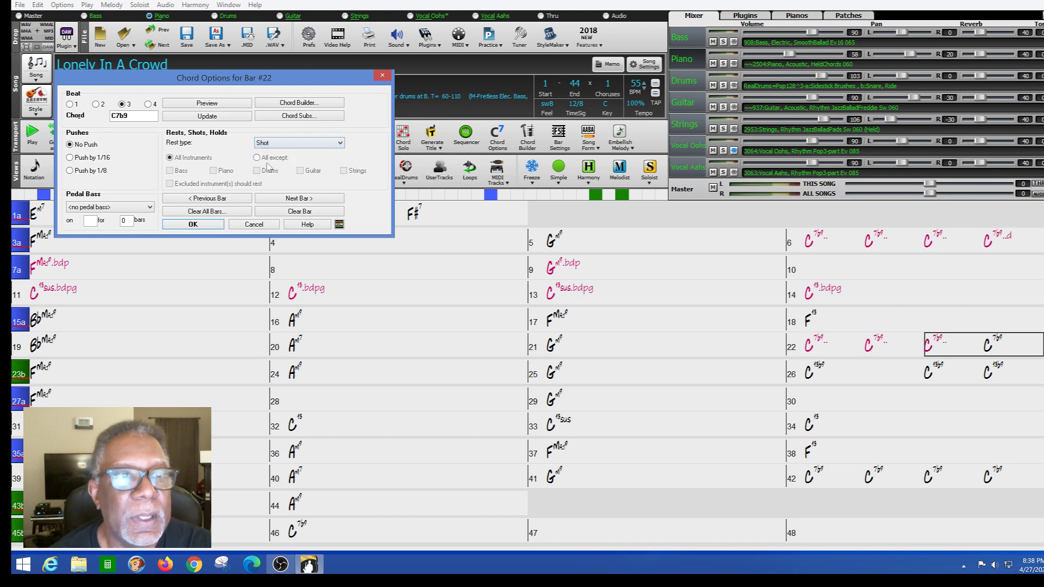
# Make the beat 4 chord in bar 22 a Shot for all instruments except Drums, and apply the chord settings.
pyautogui.click(148, 104)
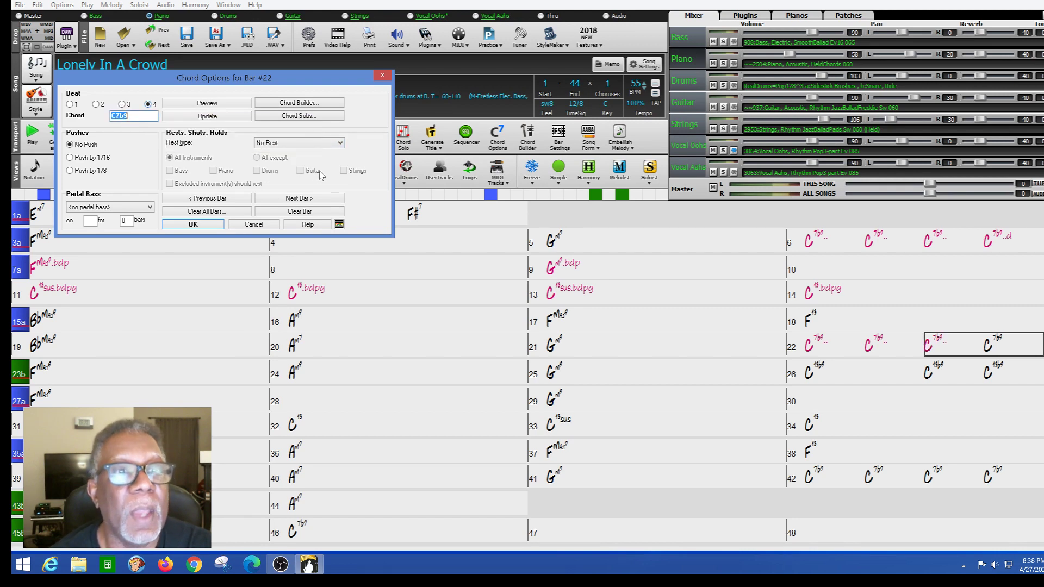
pyautogui.click(341, 143)
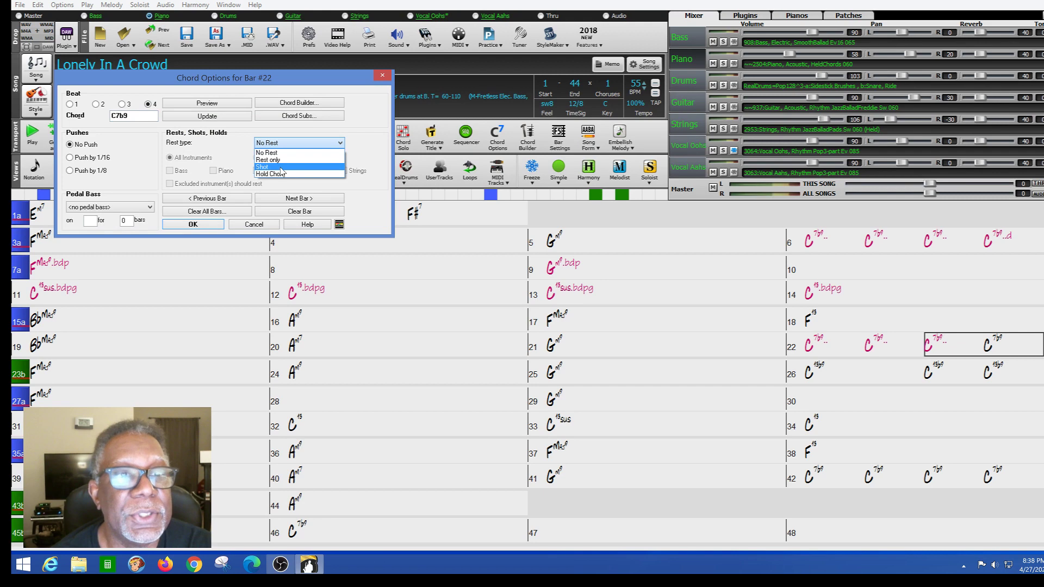
pyautogui.click(272, 166)
pyautogui.click(256, 157)
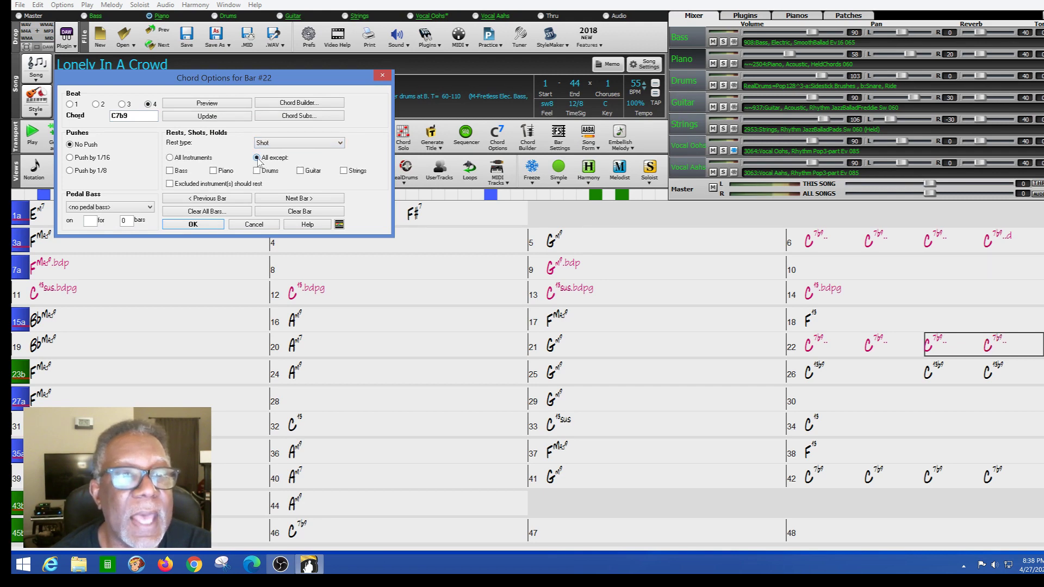
pyautogui.click(257, 170)
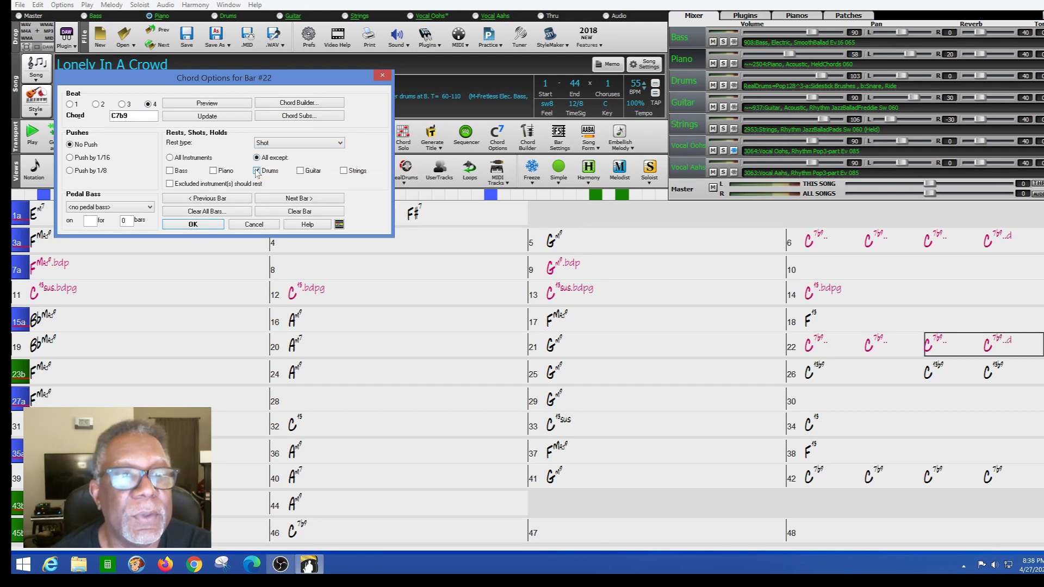
pyautogui.click(199, 224)
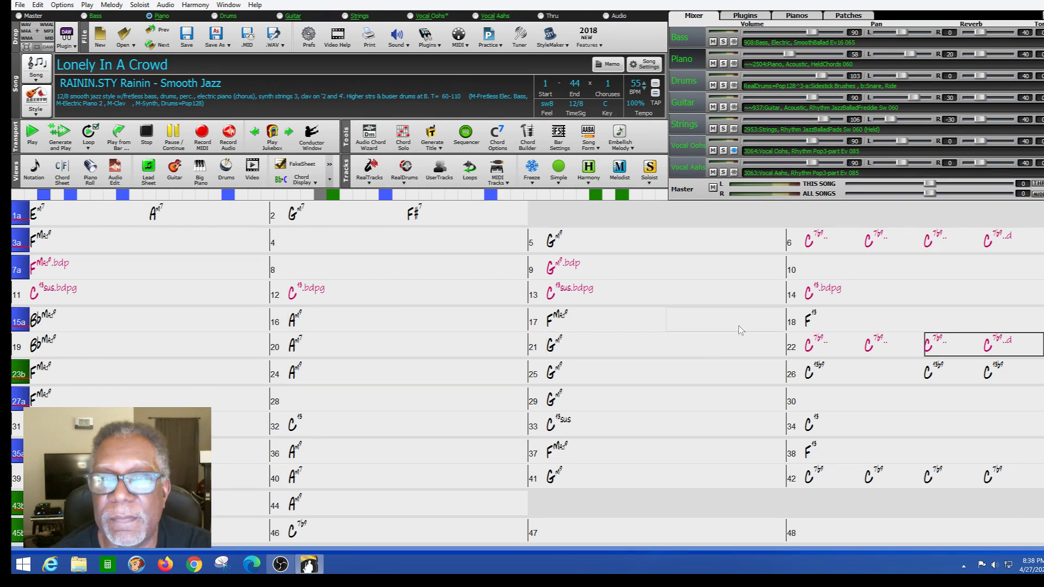
# Listen to the song from bar 21 past the shots in bar 22 and again from bar 27, stopping playback each time.
pyautogui.click(692, 352)
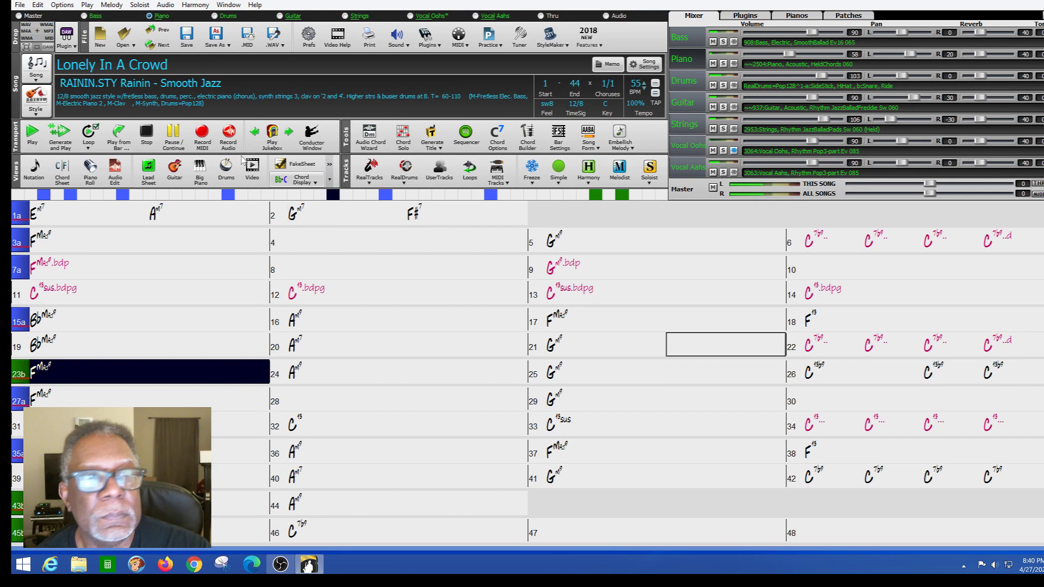
pyautogui.click(151, 136)
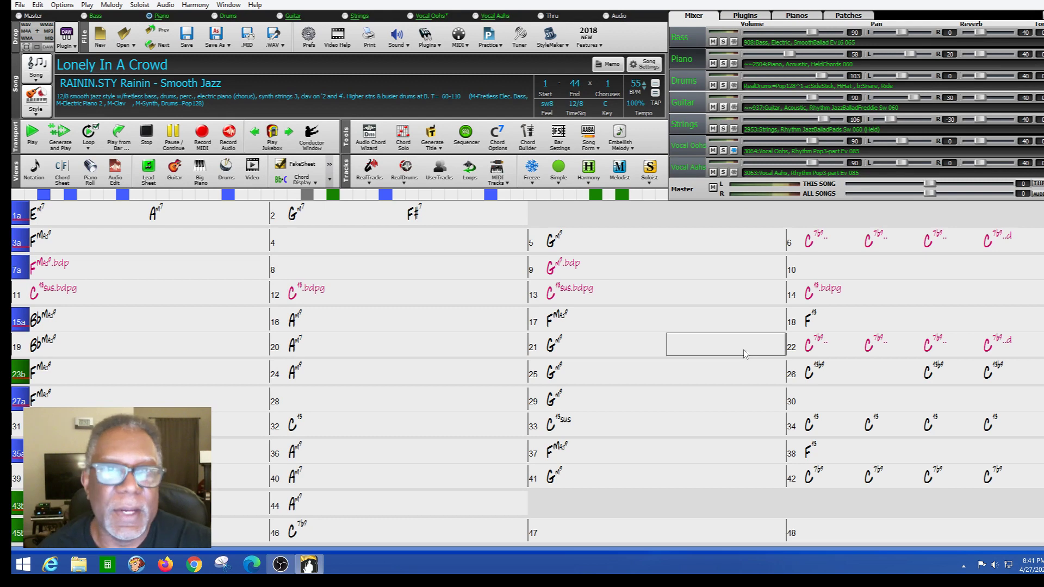
pyautogui.doubleClick(769, 351)
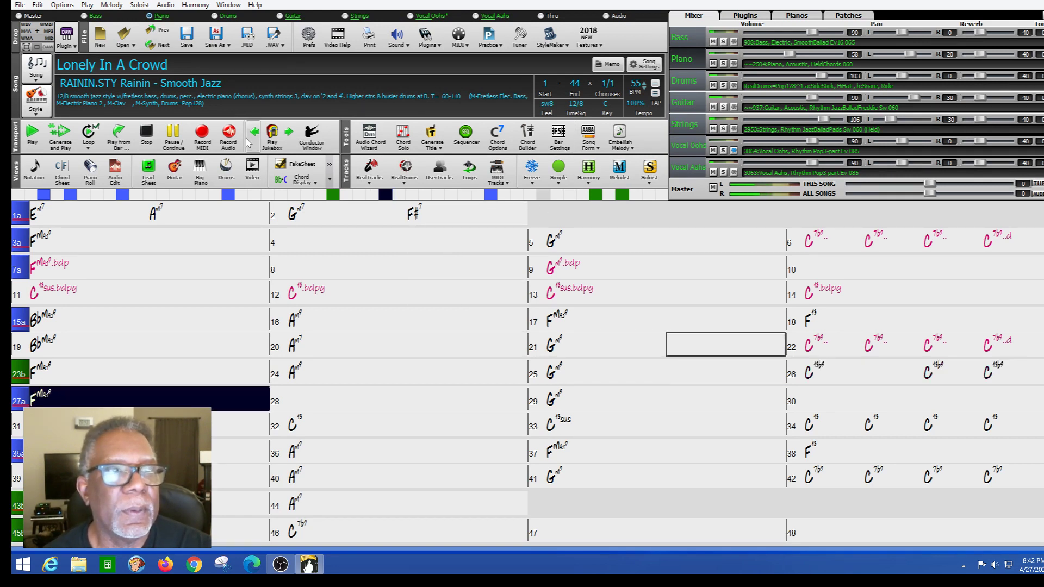
pyautogui.click(151, 138)
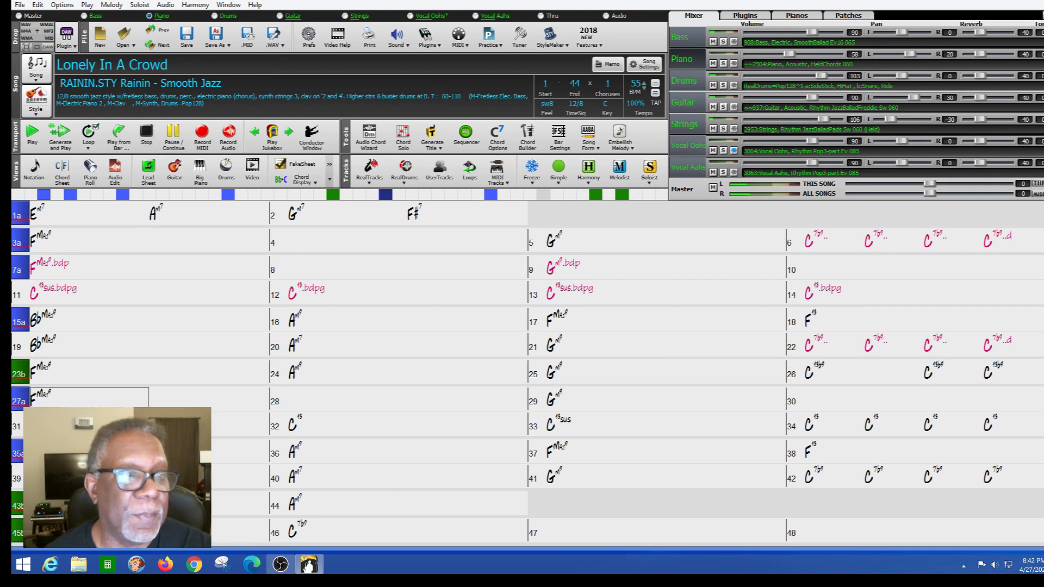
pyautogui.click(95, 405)
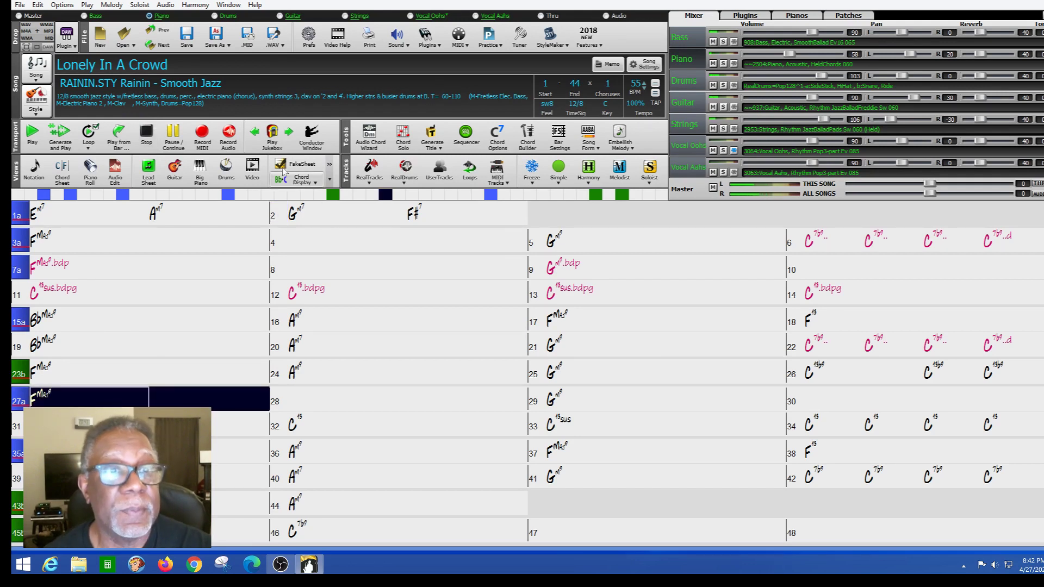
pyautogui.click(145, 136)
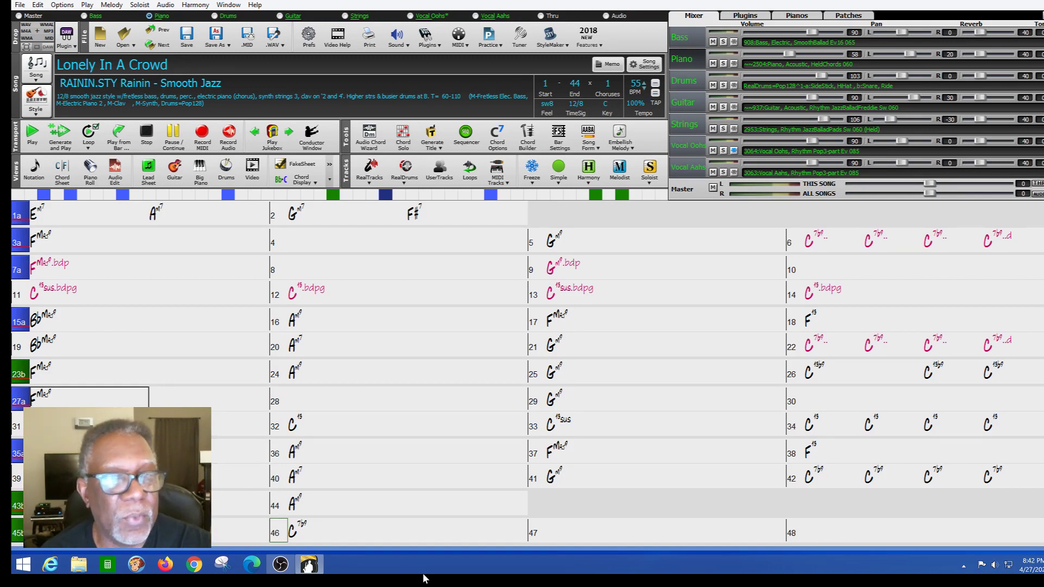
# Check the substyle and drum groove variation options of the part marker at bar 23, and leave them as they are.
pyautogui.rightClick(16, 379)
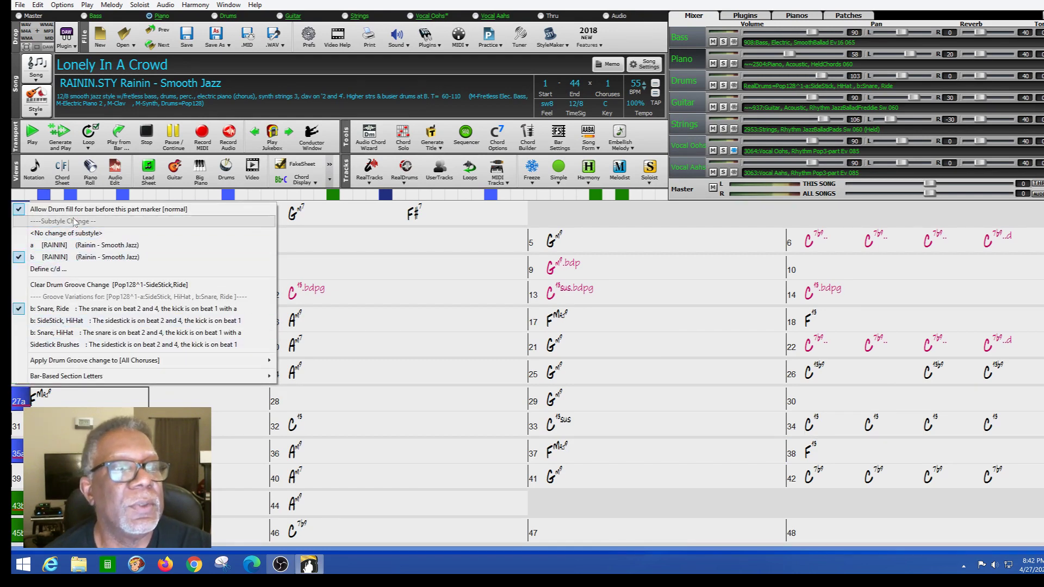
pyautogui.click(136, 462)
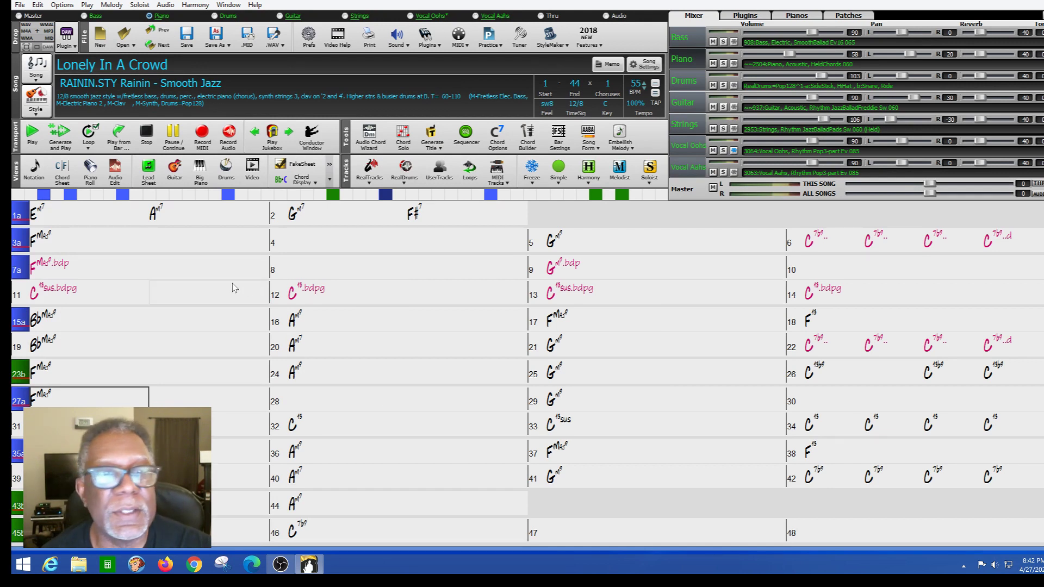
# Regenerate the song, play it into bar 28, and stop playback.
pyautogui.click(65, 136)
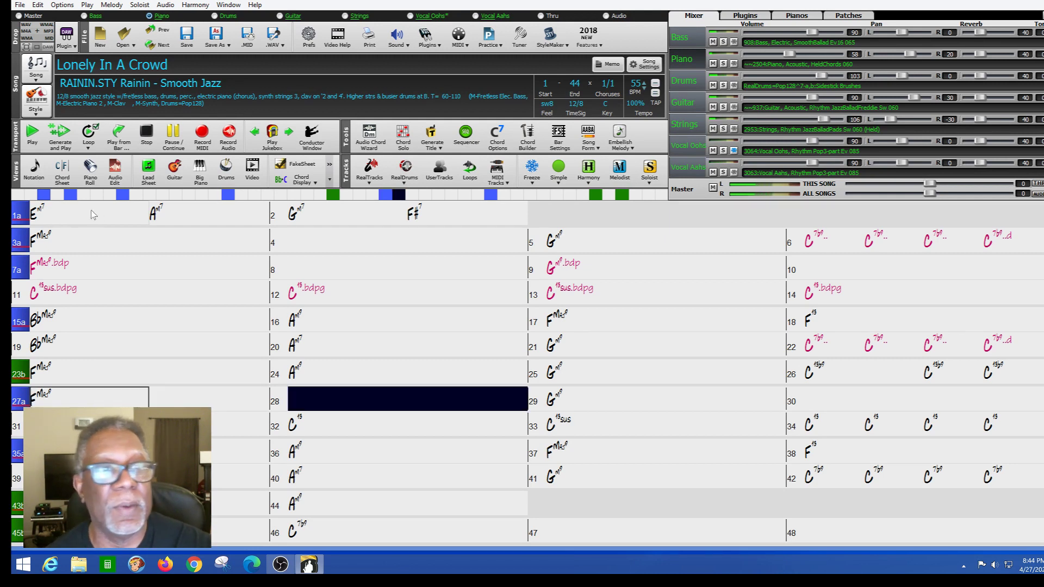
pyautogui.click(147, 134)
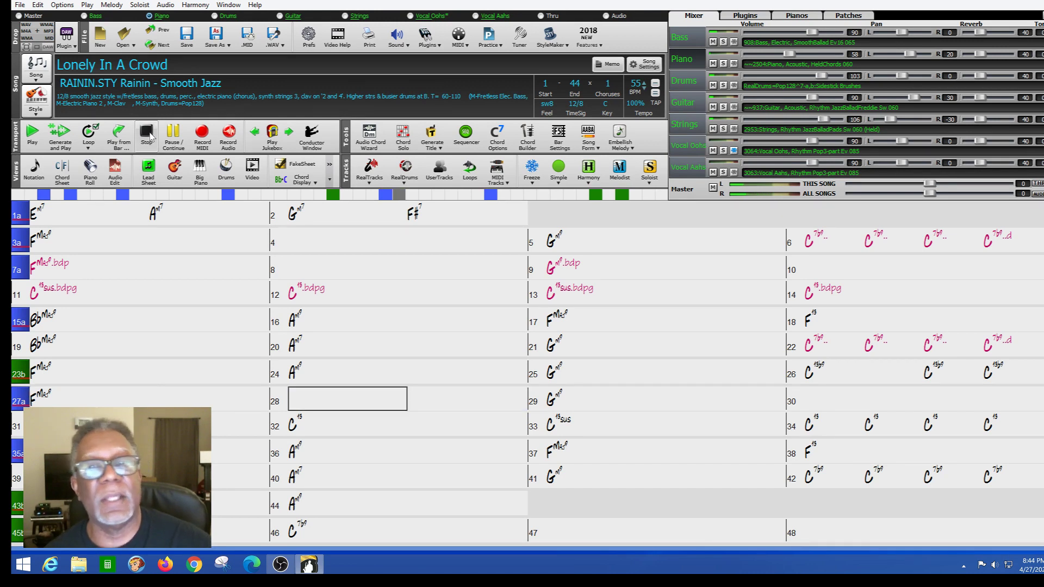